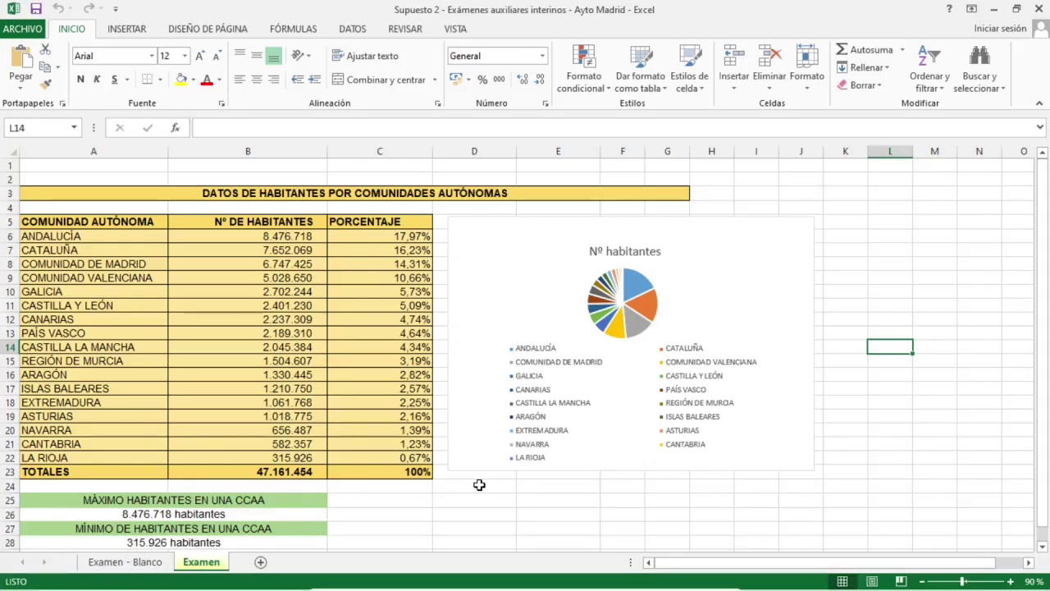
# Copy the entire Examen - Blanco sheet into a new blank workbook
pyautogui.click(142, 563)
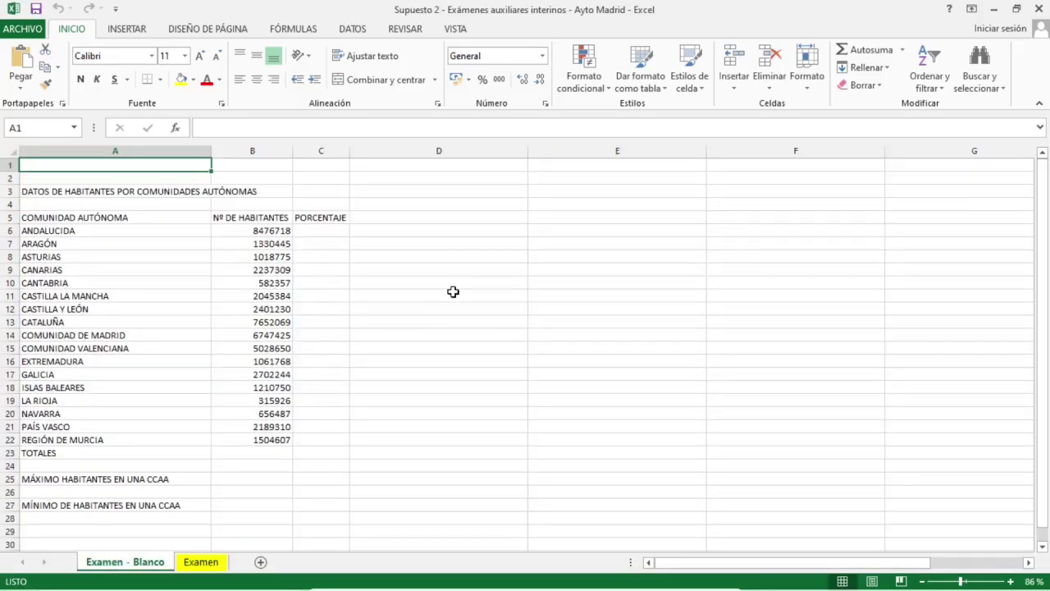
pyautogui.click(232, 258)
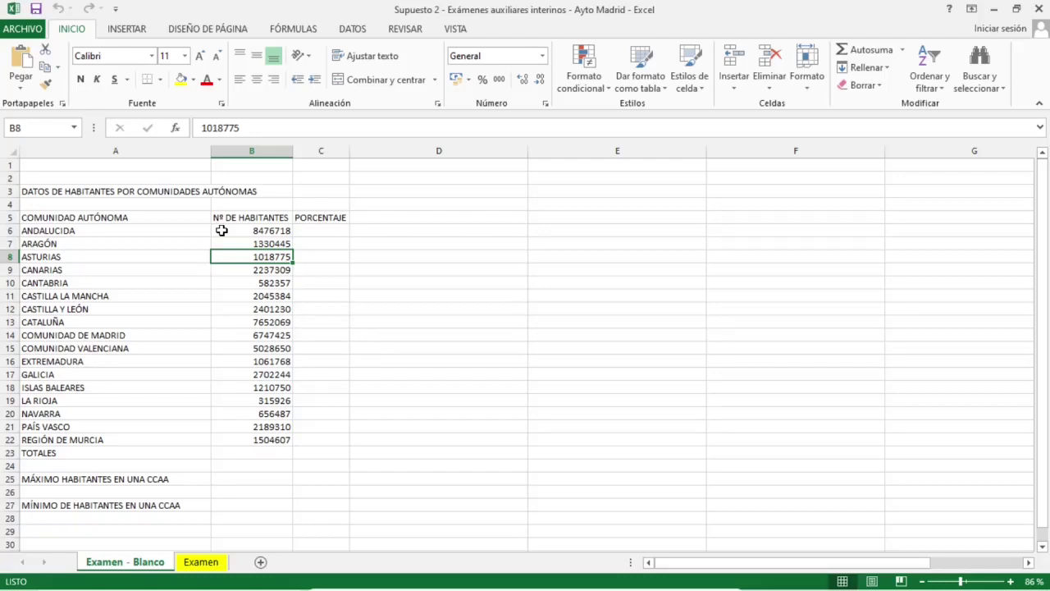
pyautogui.click(8, 152)
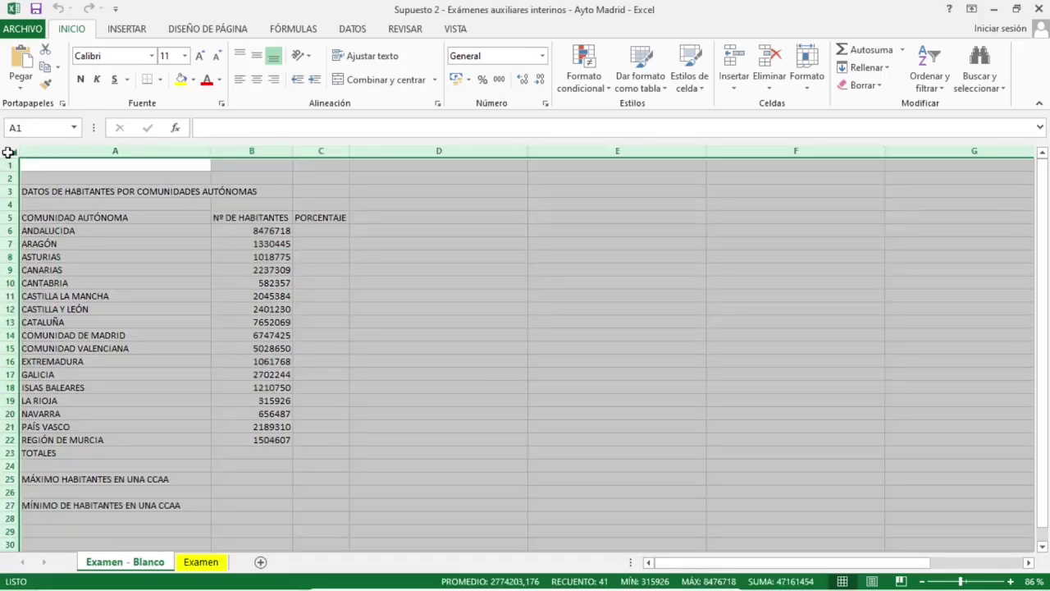
pyautogui.hotkey('ctrl', 'c')
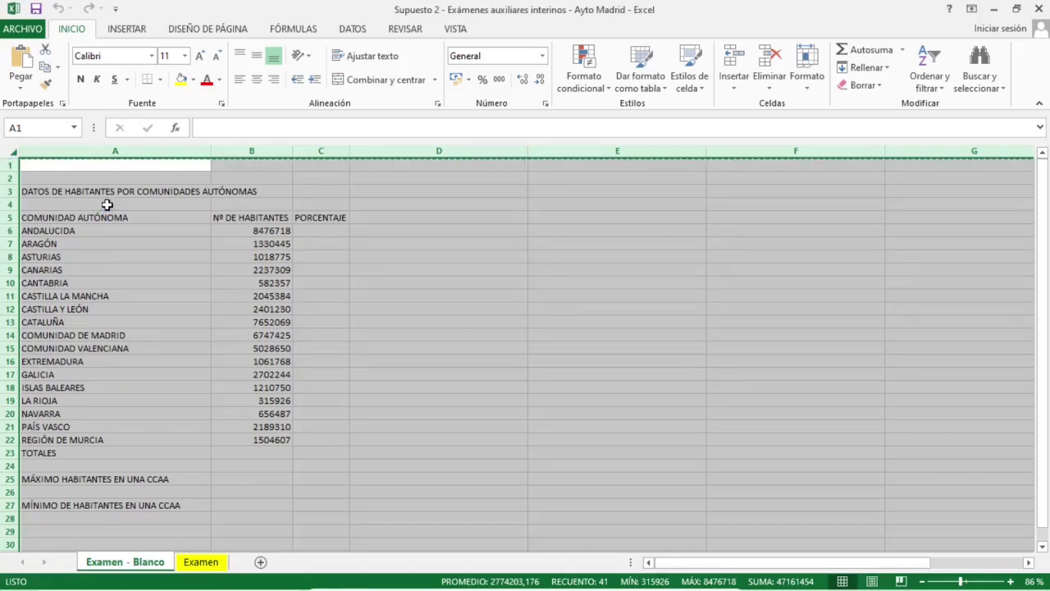
pyautogui.hotkey('ctrl', 'n')
pyautogui.hotkey('ctrl', 'v')
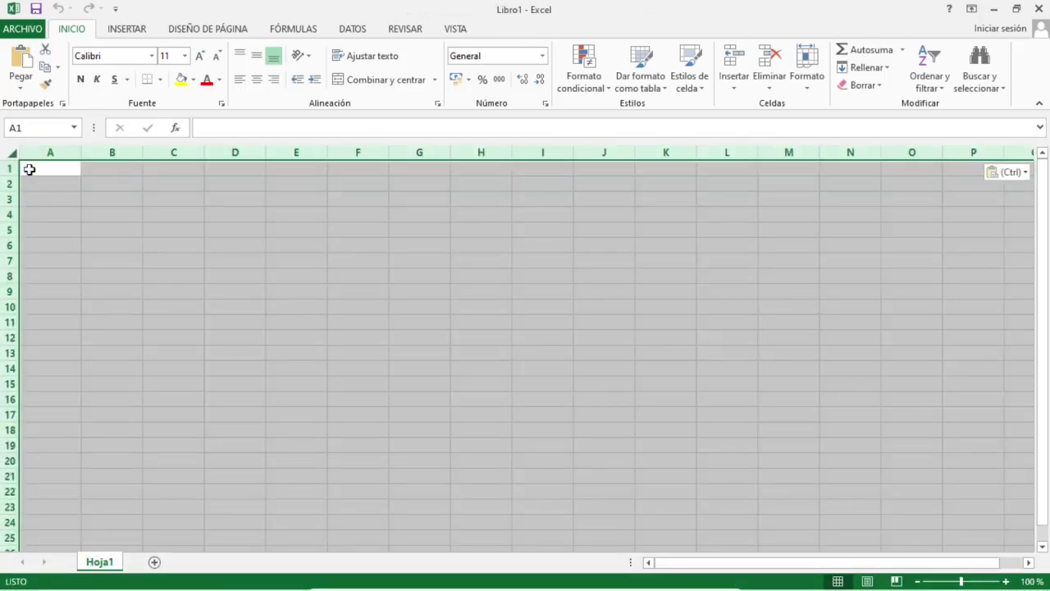
pyautogui.click(29, 169)
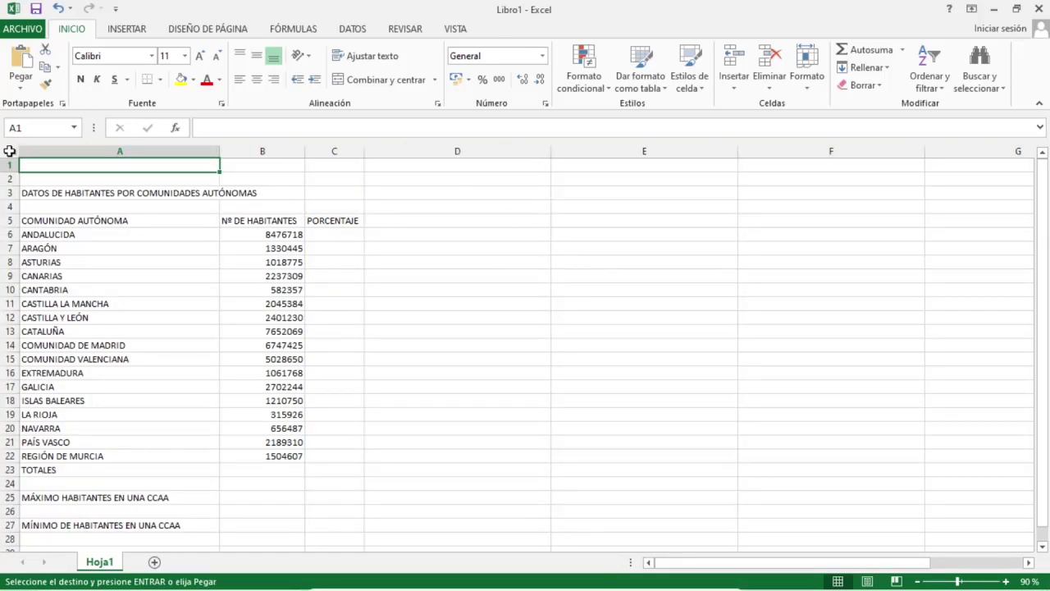
# Set the font of the whole sheet to Arial, size 12
pyautogui.click(10, 151)
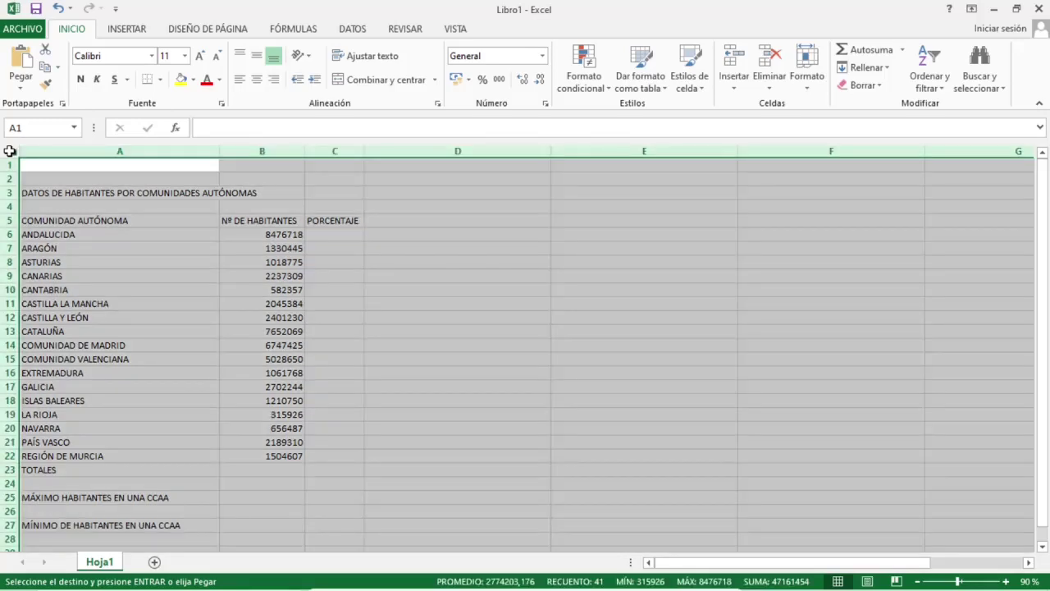
pyautogui.click(97, 55)
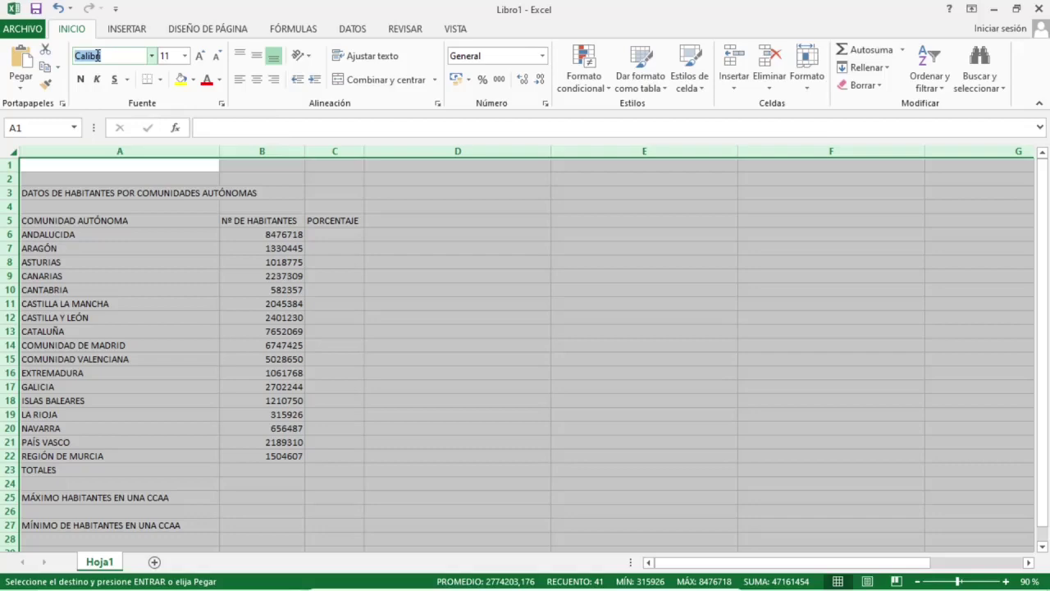
pyautogui.write('Arial')
pyautogui.press('Tab')
pyautogui.write('12')
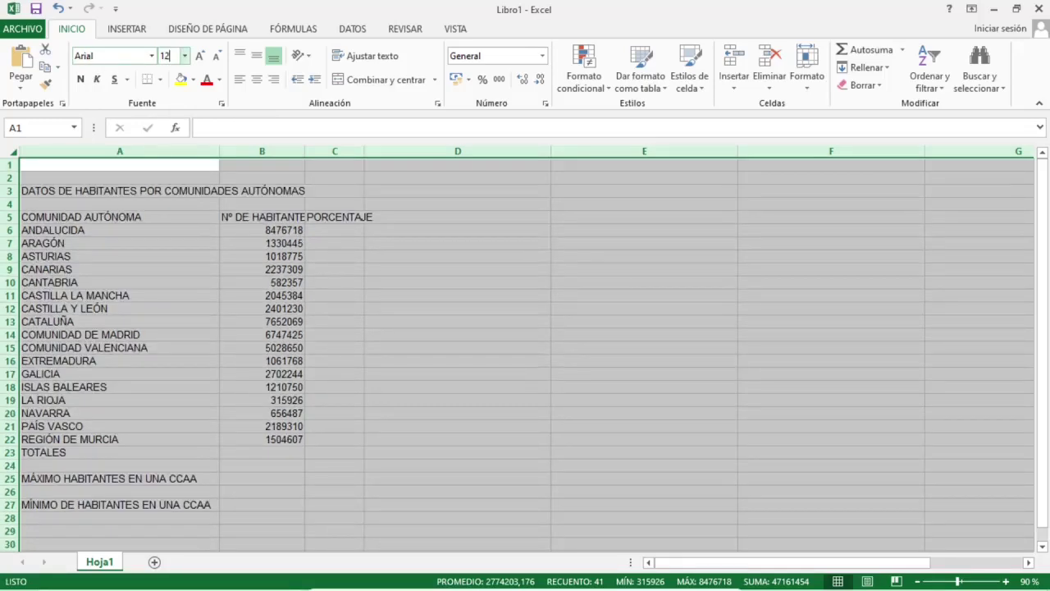
pyautogui.press('Return')
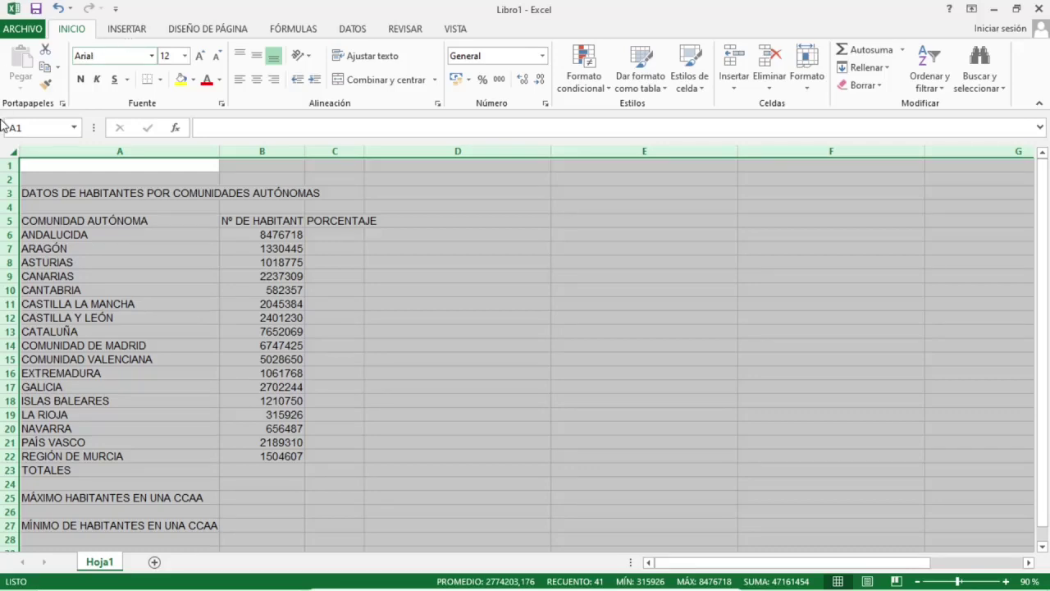
pyautogui.click(94, 166)
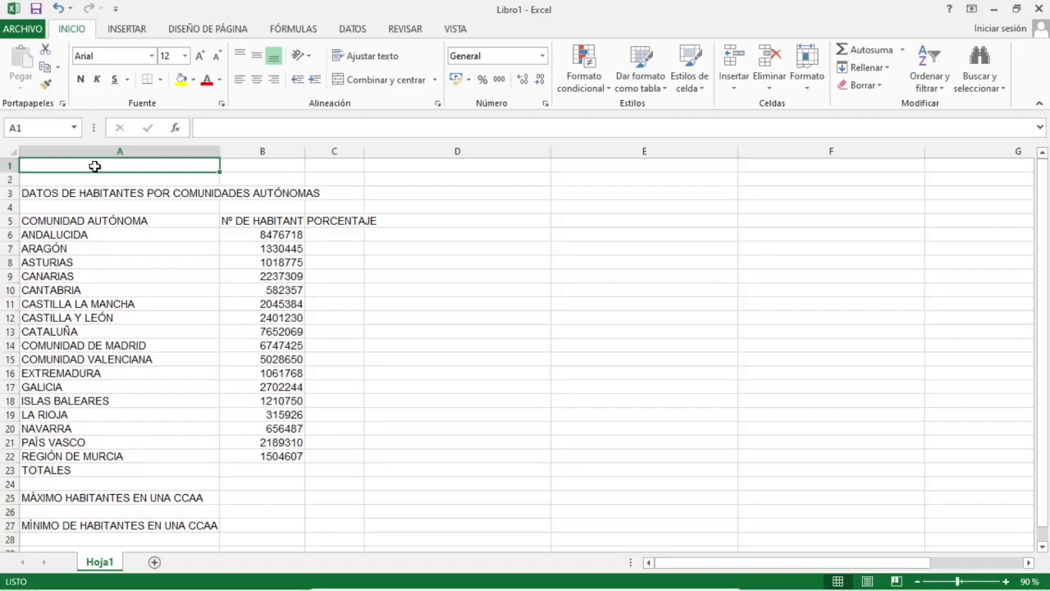
# Set the page's left and right margins to 1
pyautogui.click(203, 30)
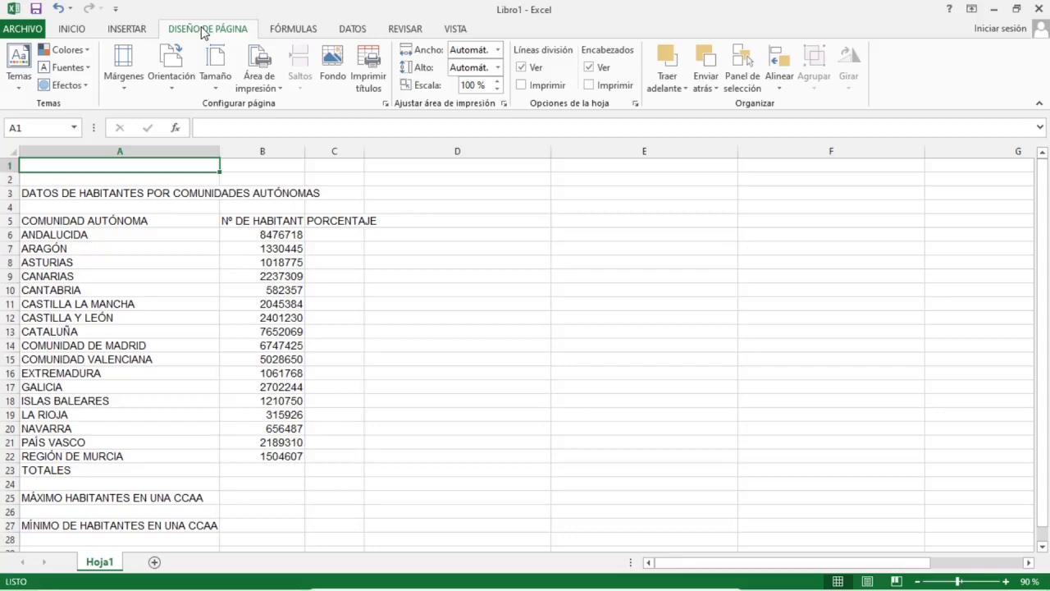
pyautogui.click(385, 103)
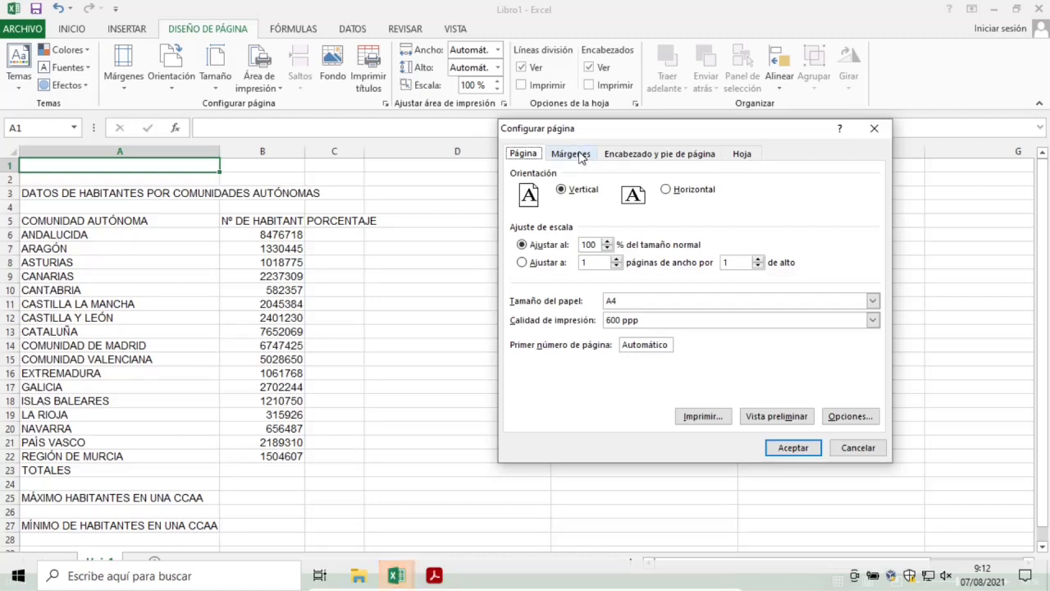
pyautogui.click(579, 159)
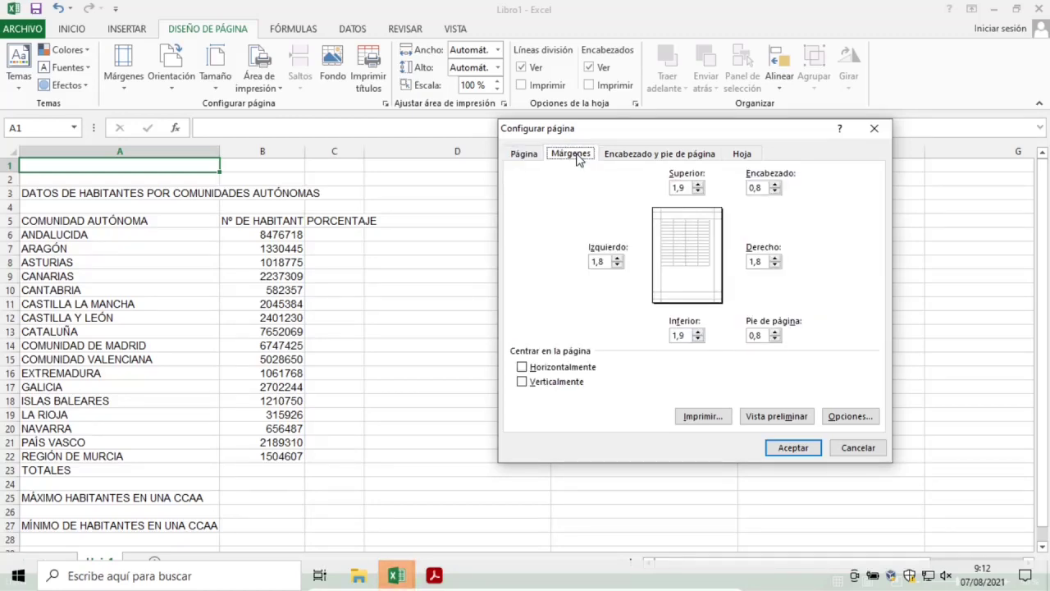
pyautogui.doubleClick(595, 262)
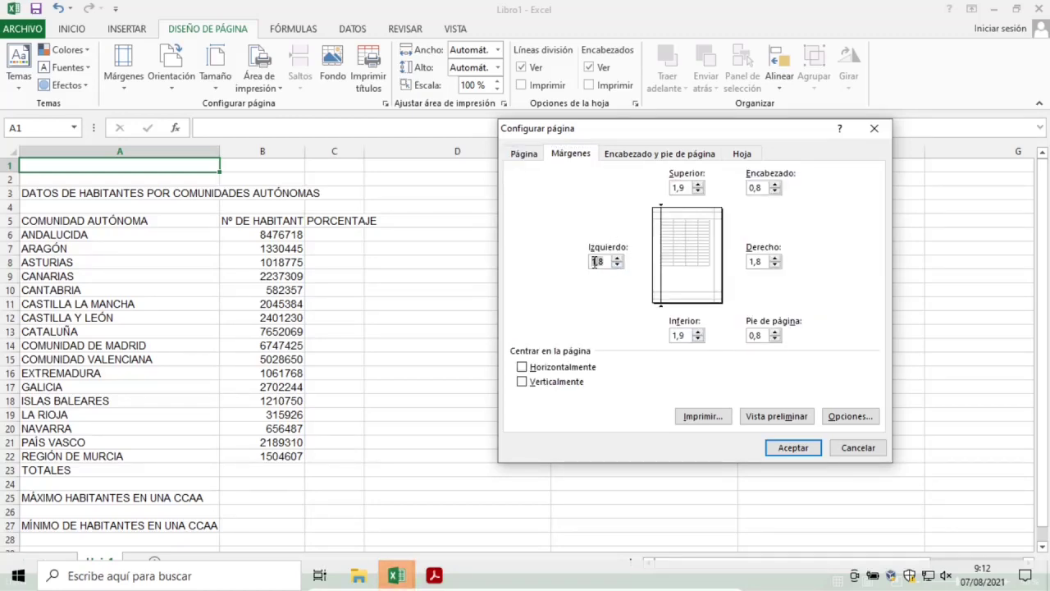
pyautogui.write('1')
pyautogui.press('Tab')
pyautogui.write('1')
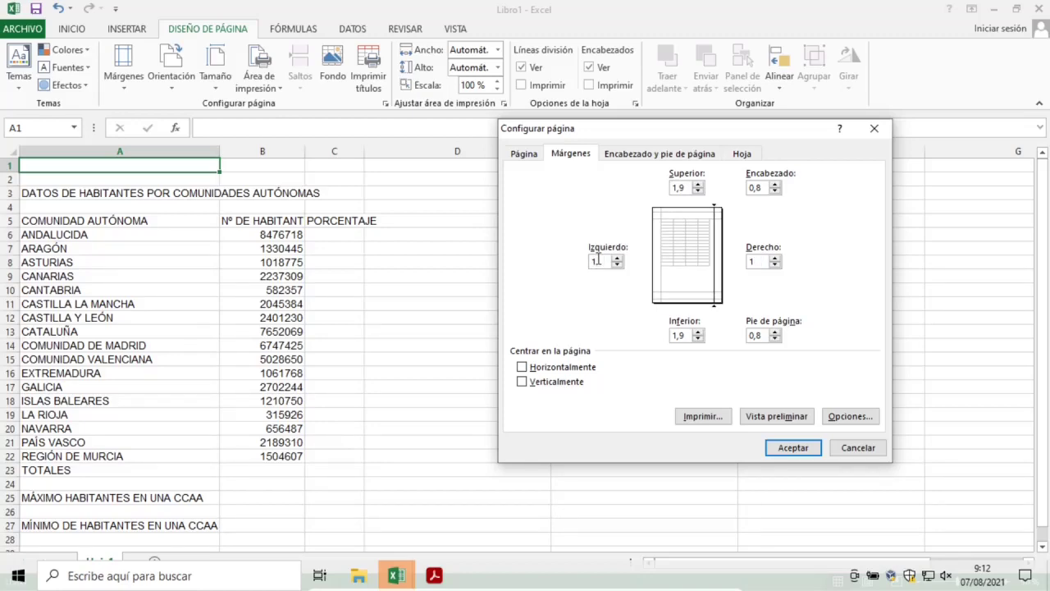
pyautogui.press('Return')
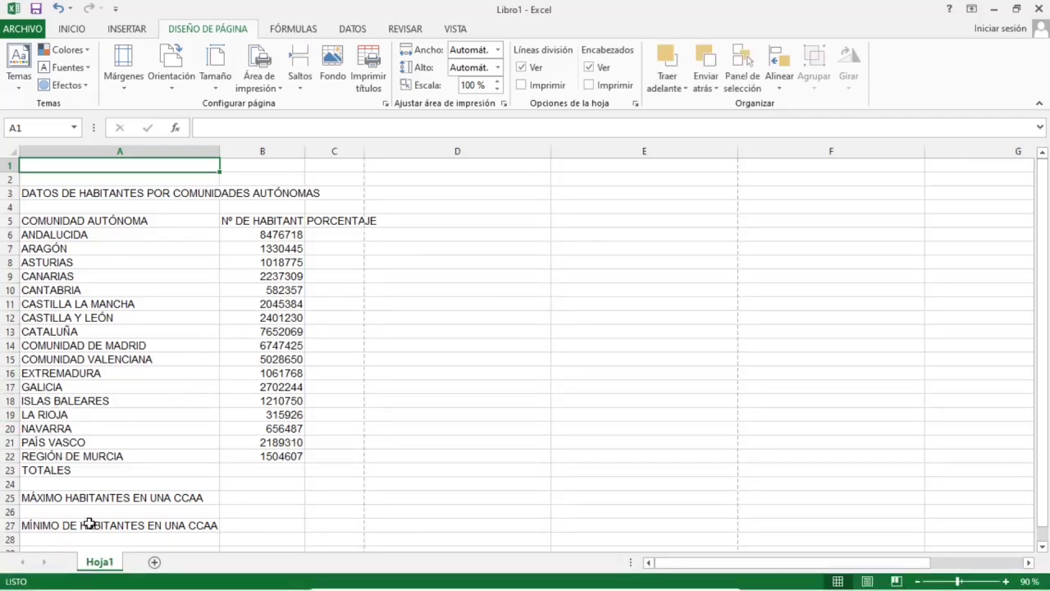
# Rename the sheet Hoja1 as Examen and colour its tab yellow
pyautogui.doubleClick(102, 563)
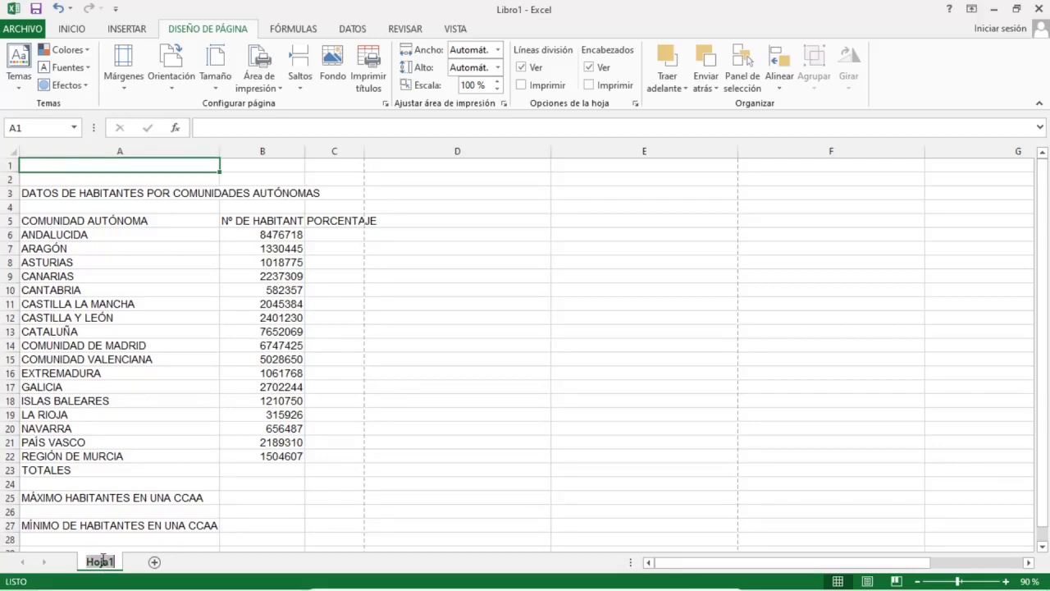
pyautogui.write('E')
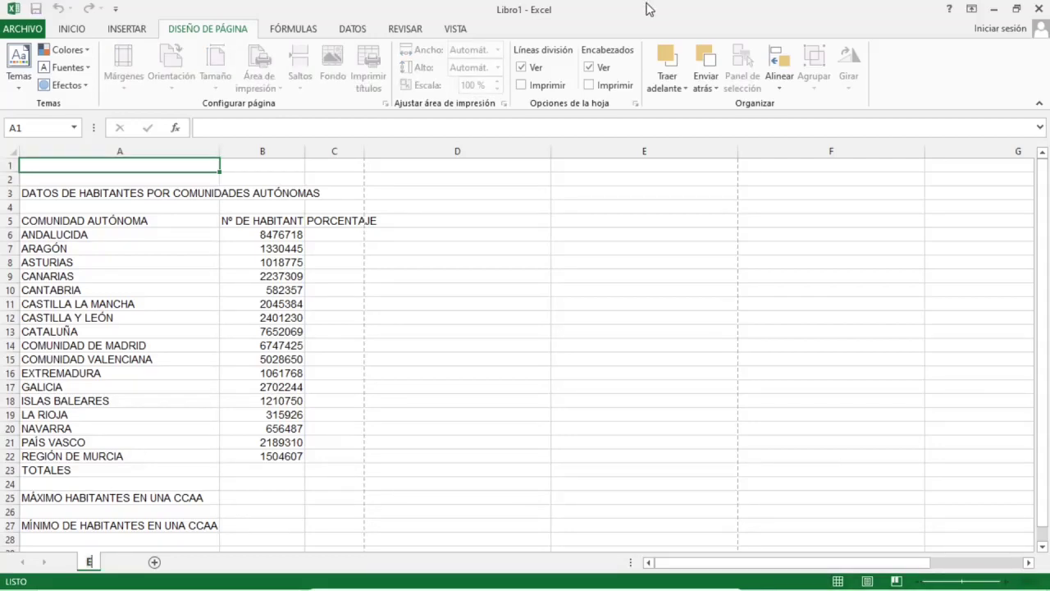
pyautogui.write('xamen')
pyautogui.press('Return')
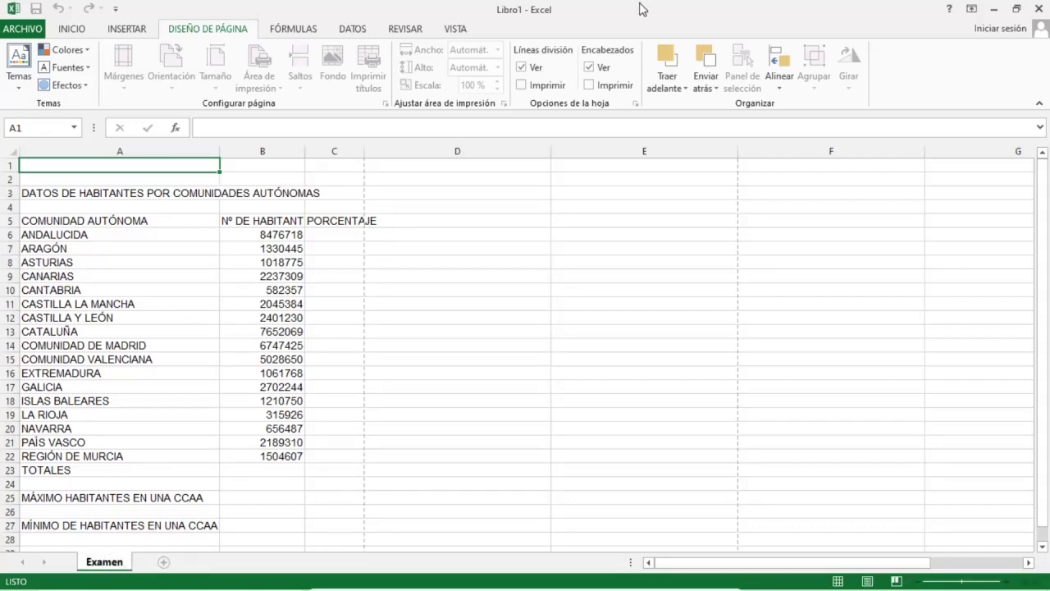
pyautogui.rightClick(113, 566)
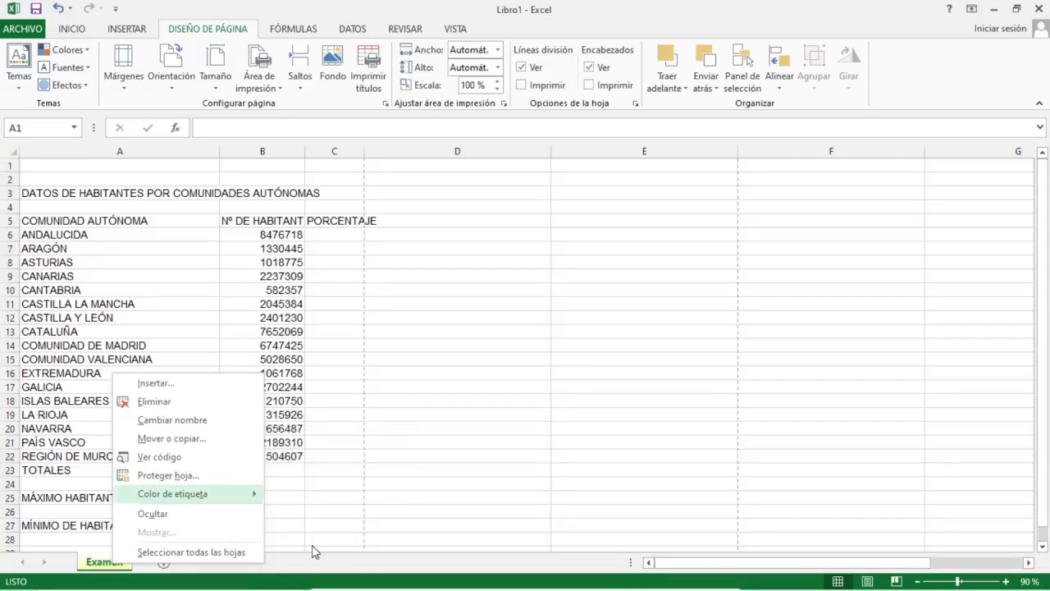
pyautogui.press('Escape')
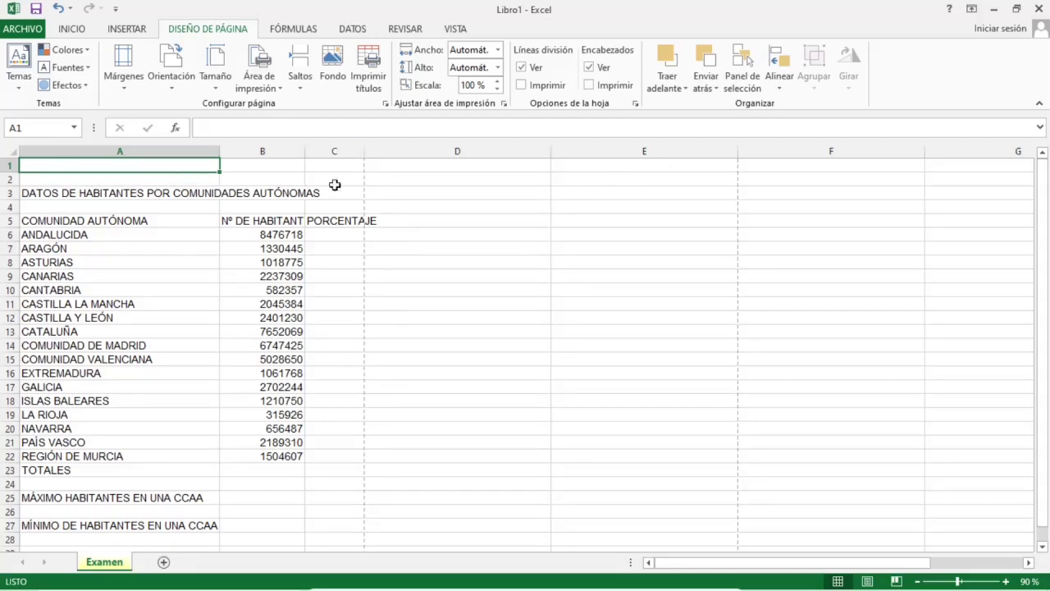
# Merge and center the title DATOS DE HABITANTES POR COMUNIDADES AUTÓNOMAS across the range A3:G3
pyautogui.click(40, 125)
pyautogui.write('a3:g3')
pyautogui.press('Return')
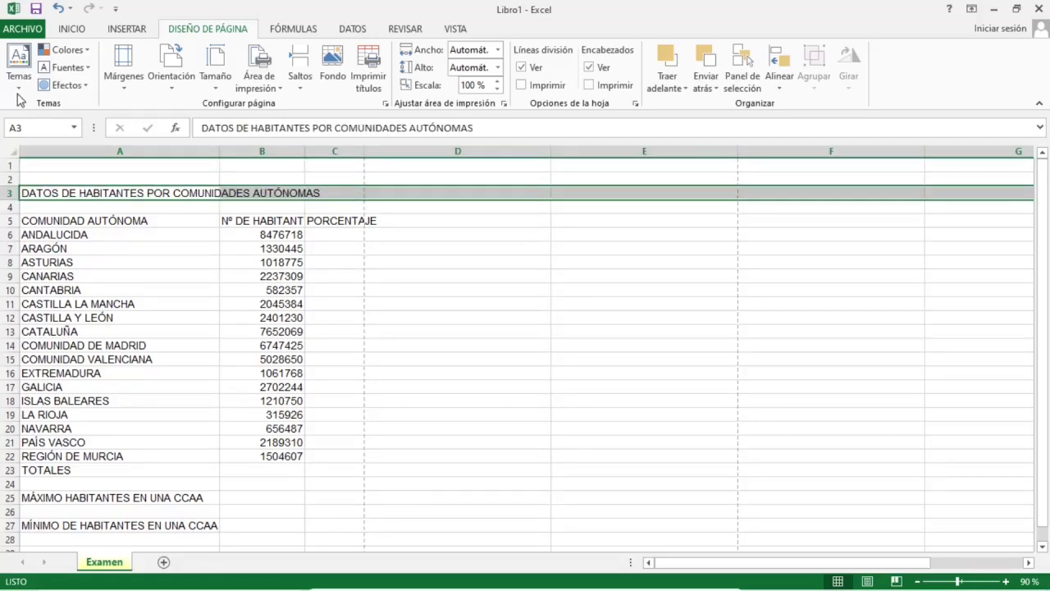
pyautogui.click(67, 33)
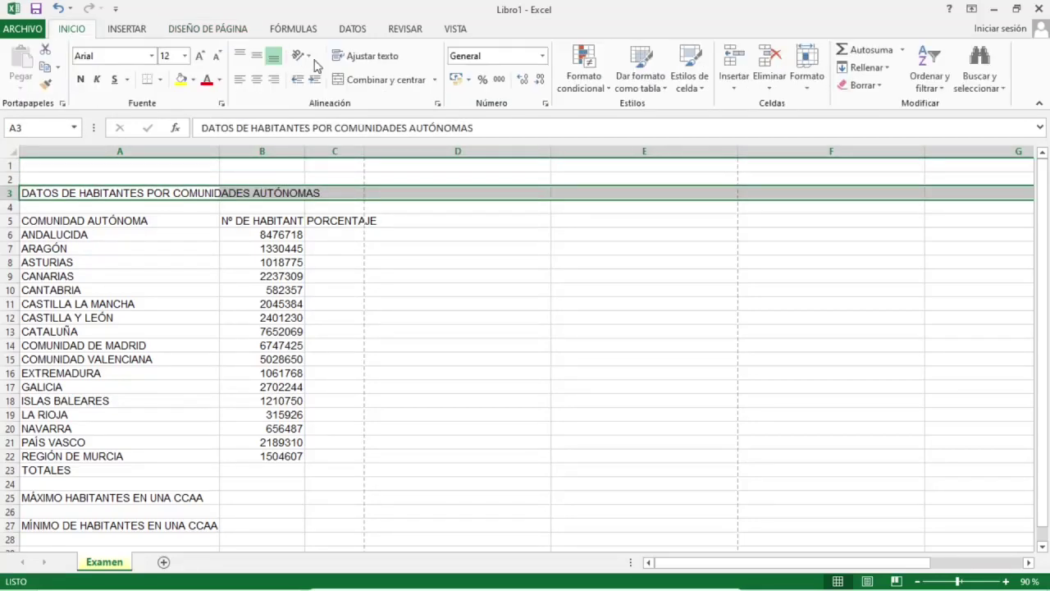
pyautogui.click(375, 81)
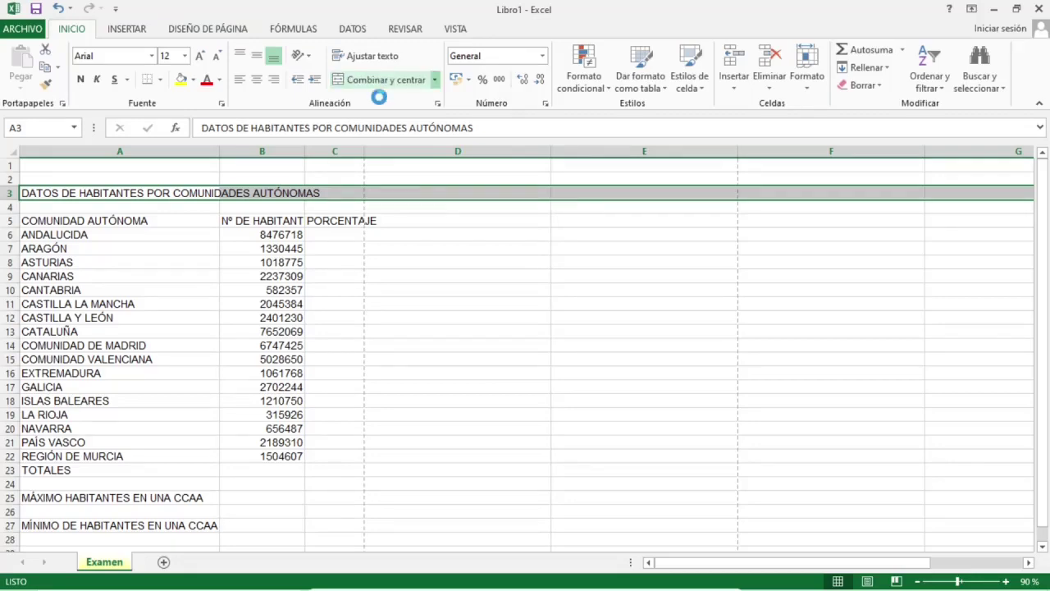
# Narrow columns D to G to about half their width and widen column B to about 22.14 so its heading fits
pyautogui.moveTo(449, 152); pyautogui.dragTo(938, 155)
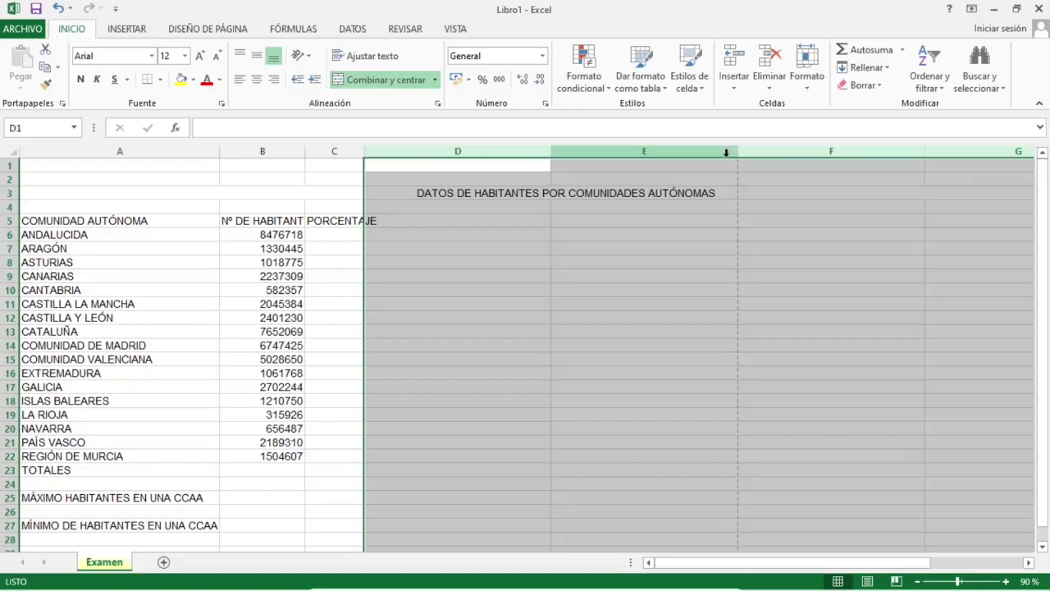
pyautogui.moveTo(738, 151); pyautogui.dragTo(643, 155)
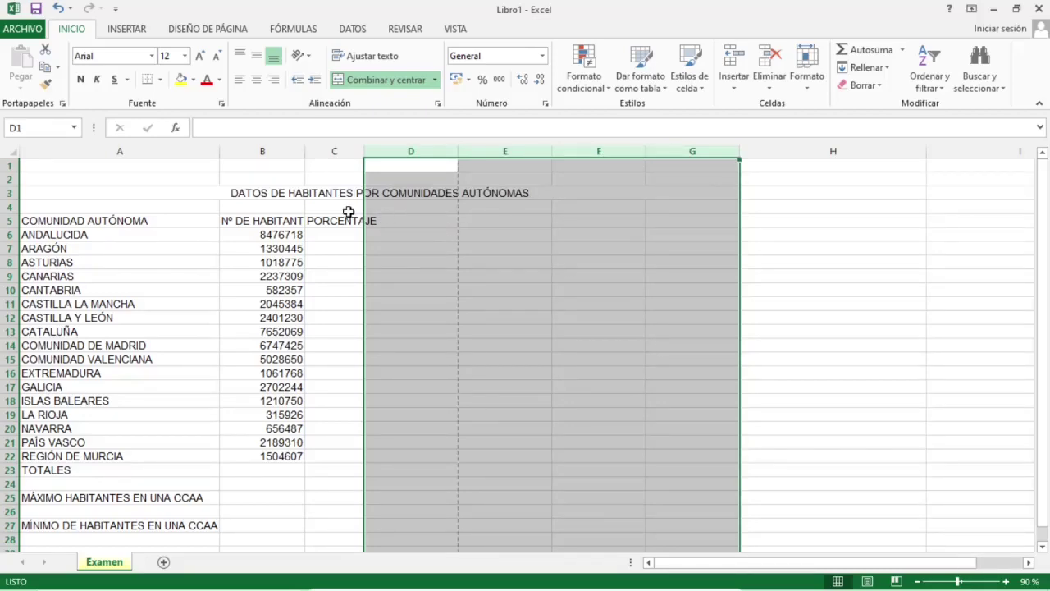
pyautogui.click(156, 191)
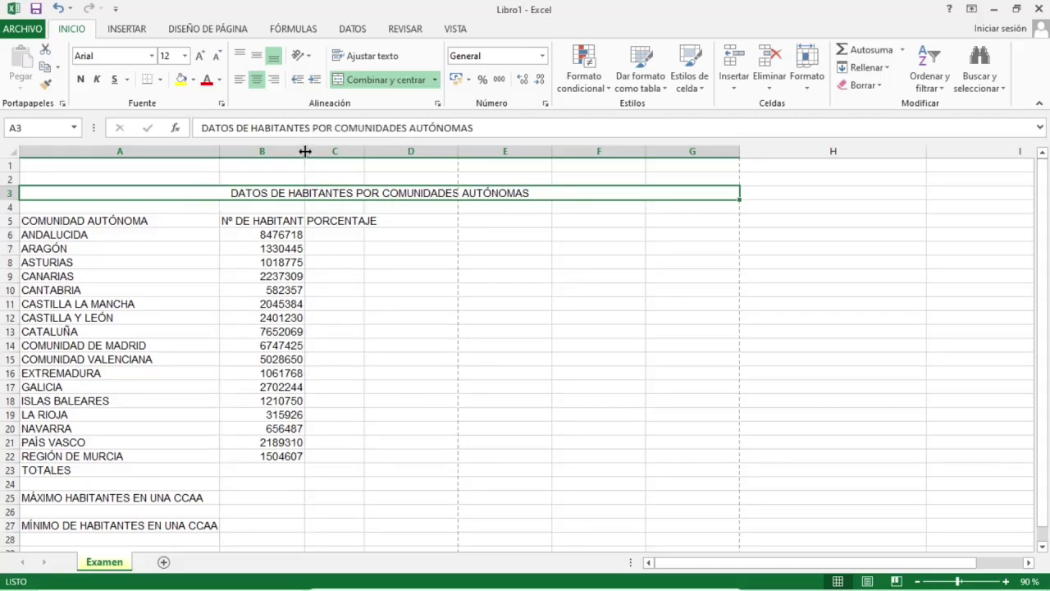
pyautogui.moveTo(304, 151); pyautogui.dragTo(330, 154)
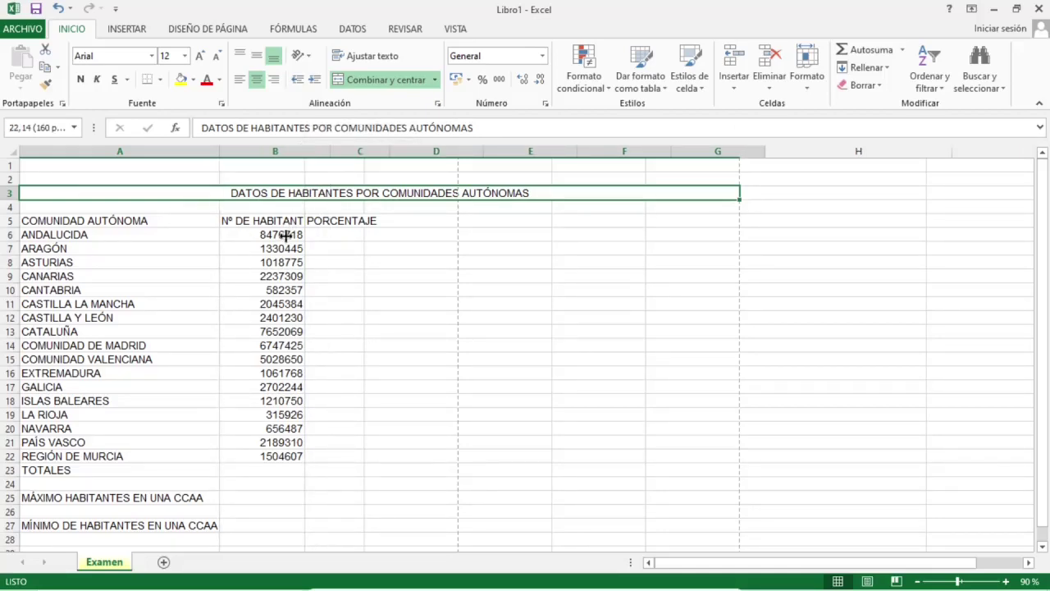
# Try sorting the communities by number of inhabitants from largest to smallest, and undo the sort
pyautogui.click(262, 234)
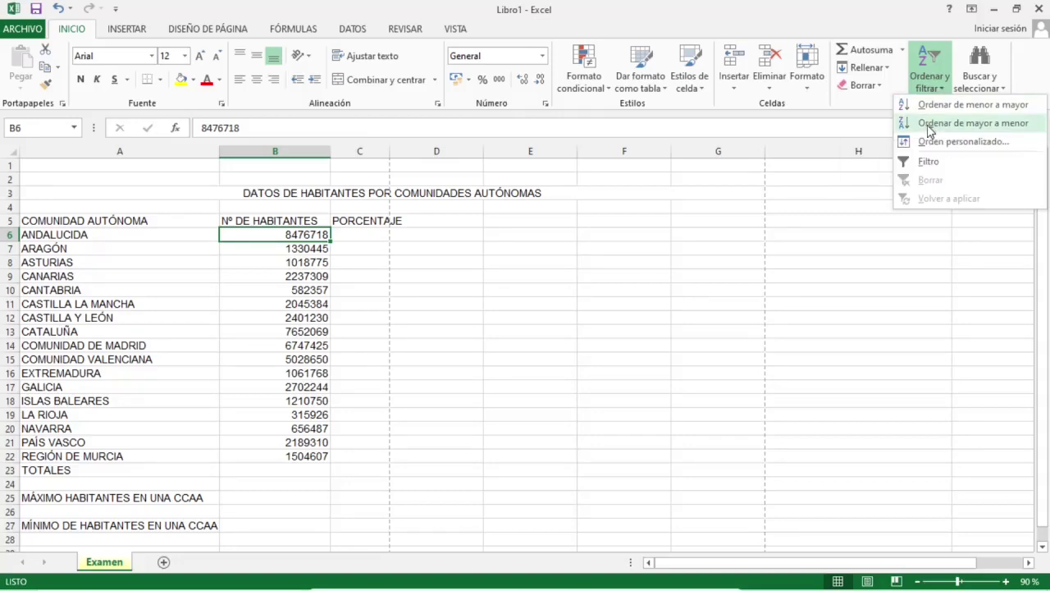
pyautogui.click(930, 127)
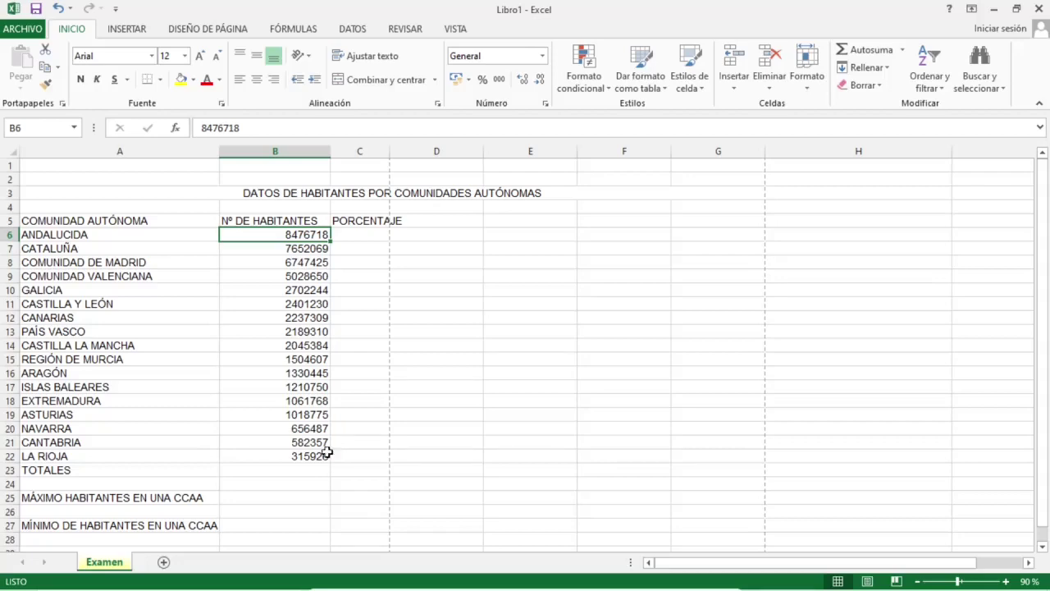
pyautogui.click(306, 469)
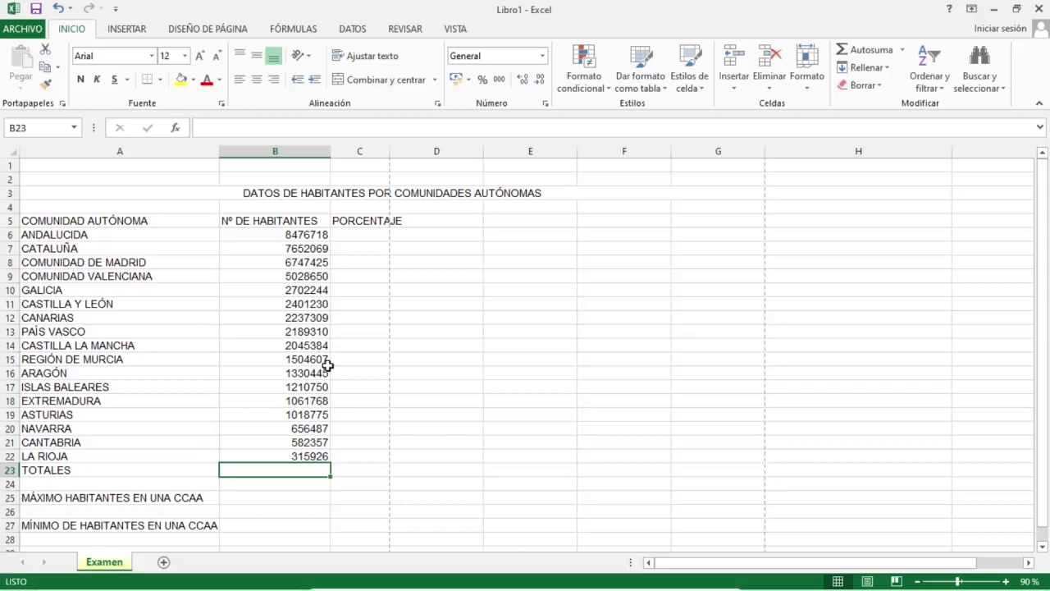
pyautogui.click(300, 238)
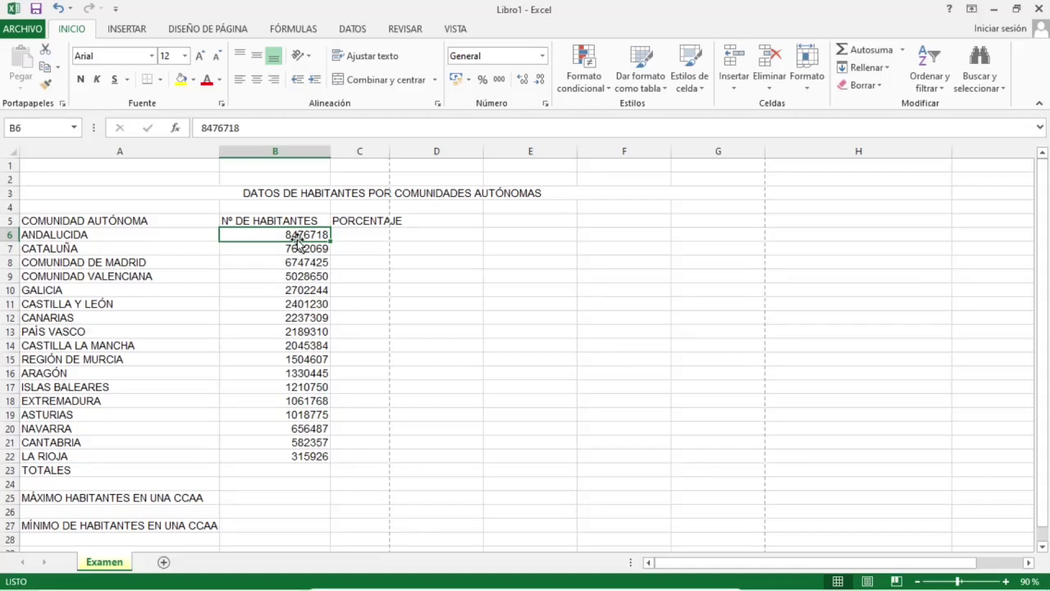
pyautogui.hotkey('ctrl', 'z')
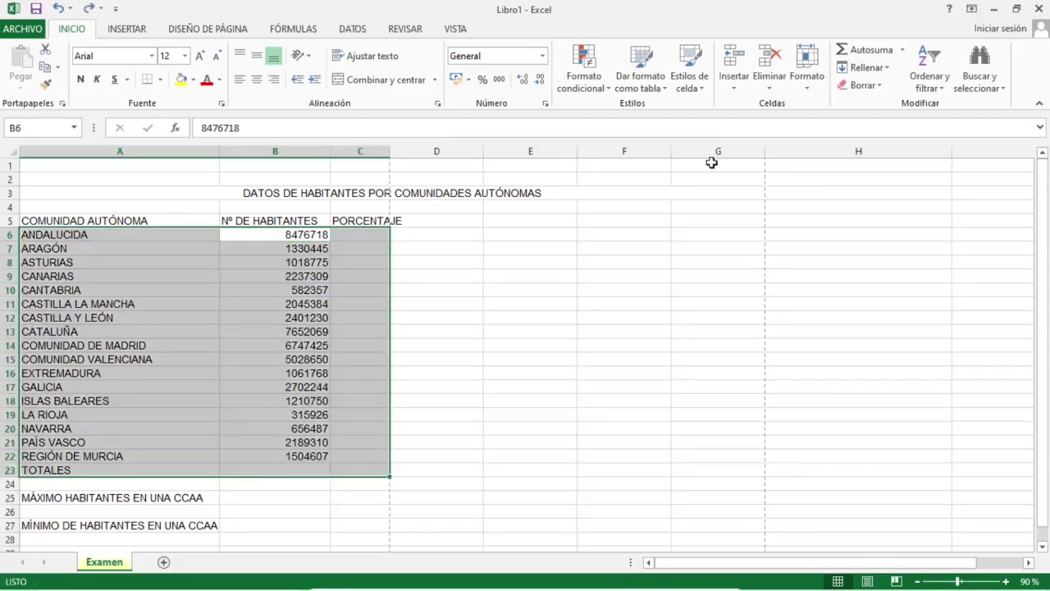
pyautogui.click(281, 233)
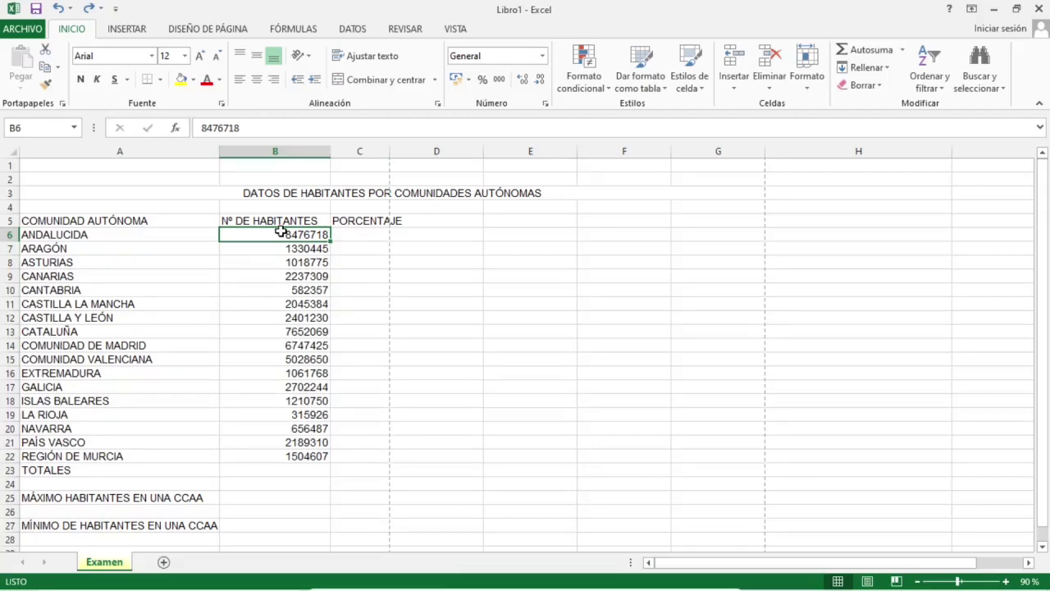
pyautogui.click(942, 82)
pyautogui.click(950, 141)
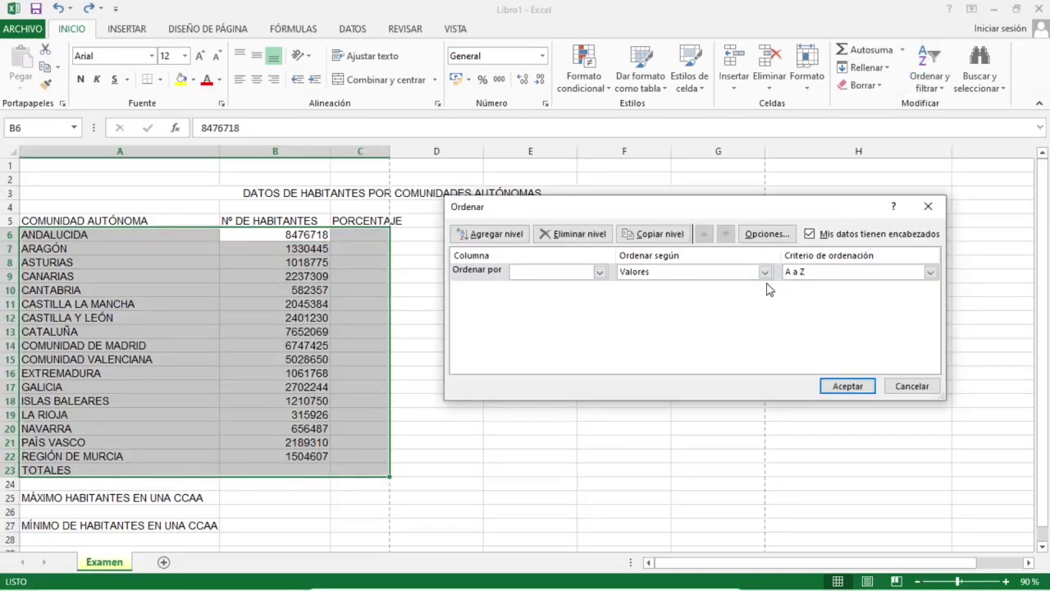
pyautogui.click(598, 273)
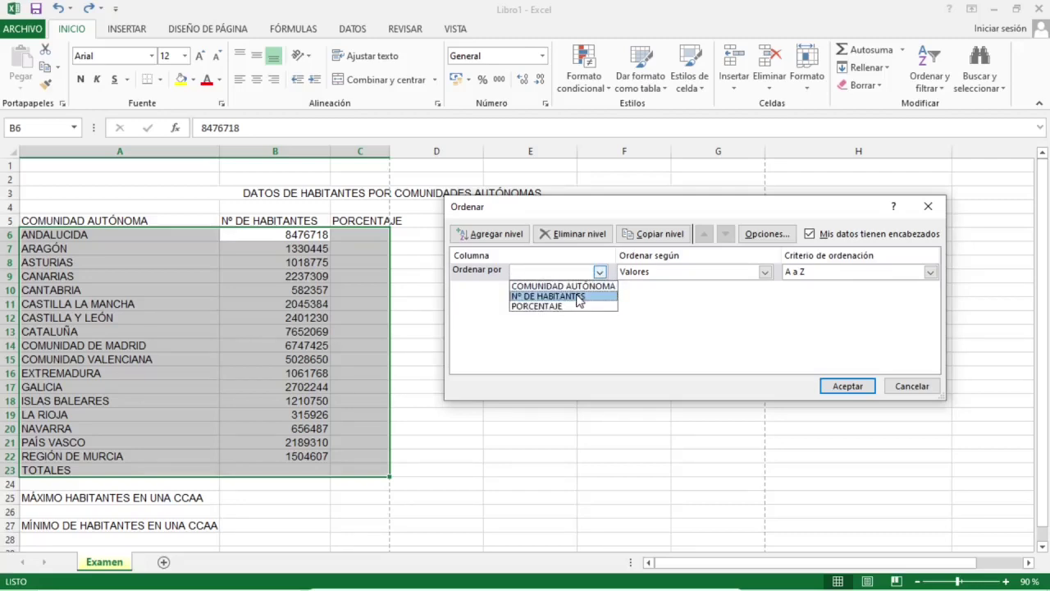
pyautogui.click(578, 297)
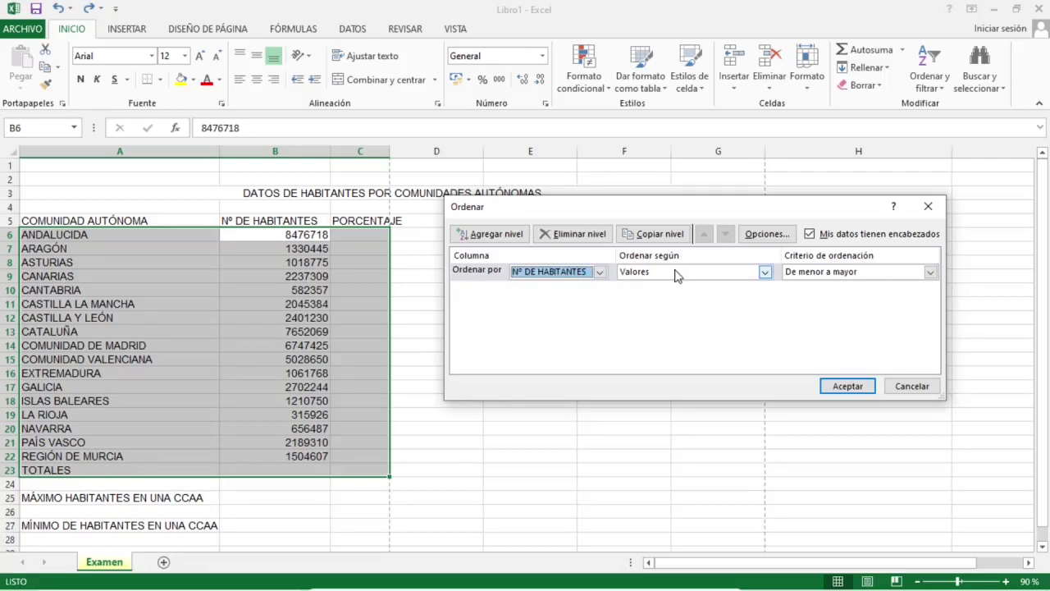
pyautogui.click(816, 275)
pyautogui.click(822, 297)
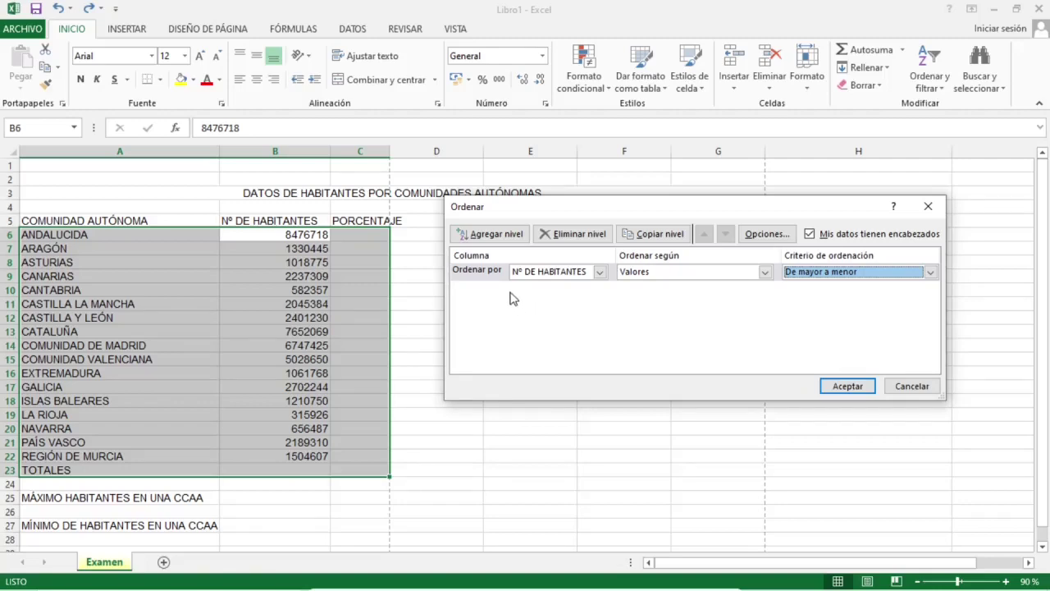
pyautogui.press('Escape')
# Sort the communities by number of inhabitants from largest to smallest
pyautogui.click(305, 234)
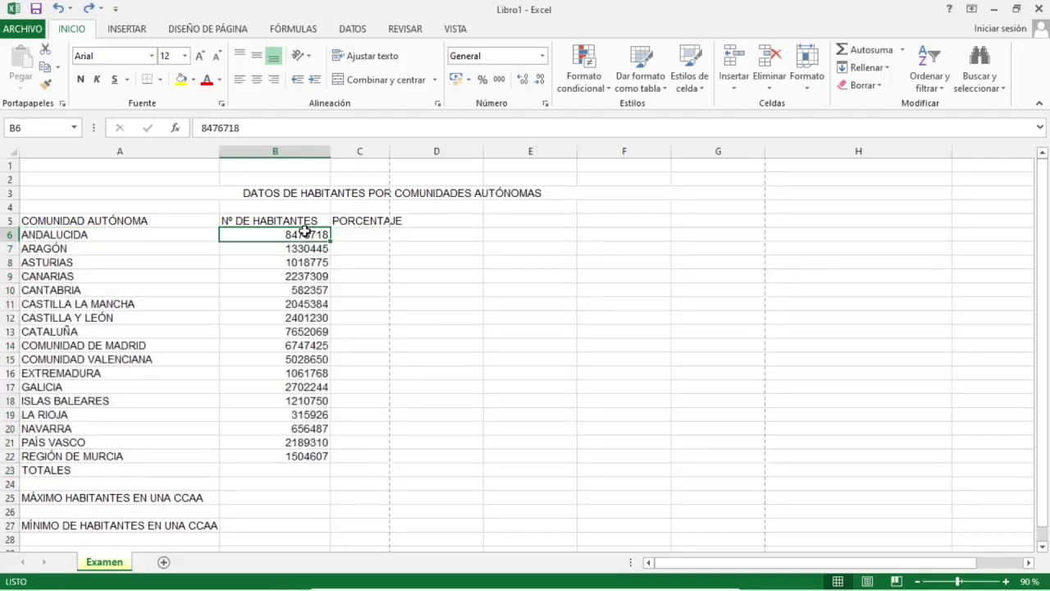
pyautogui.click(938, 82)
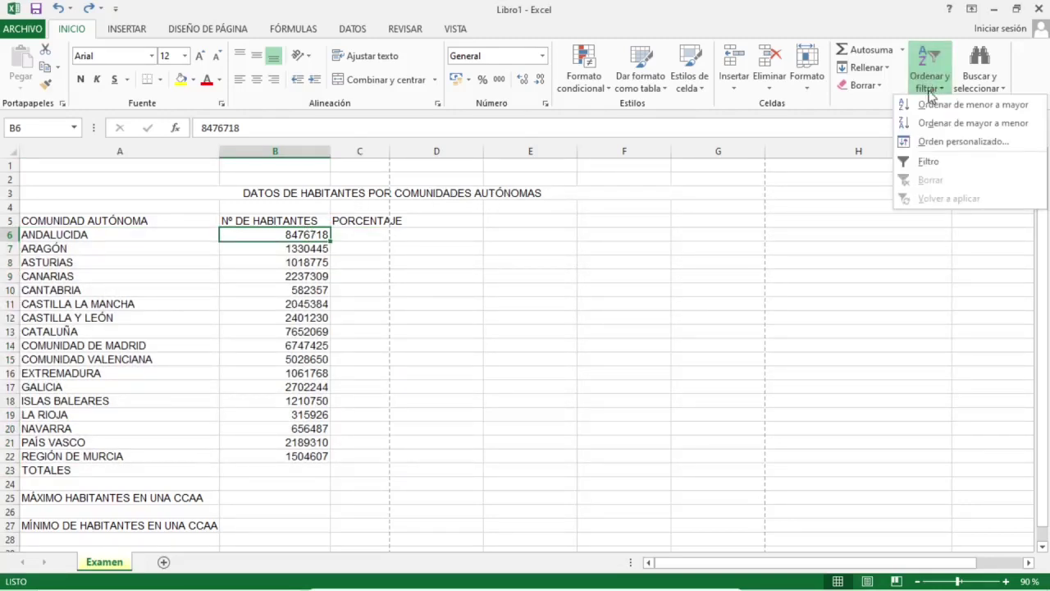
pyautogui.click(936, 121)
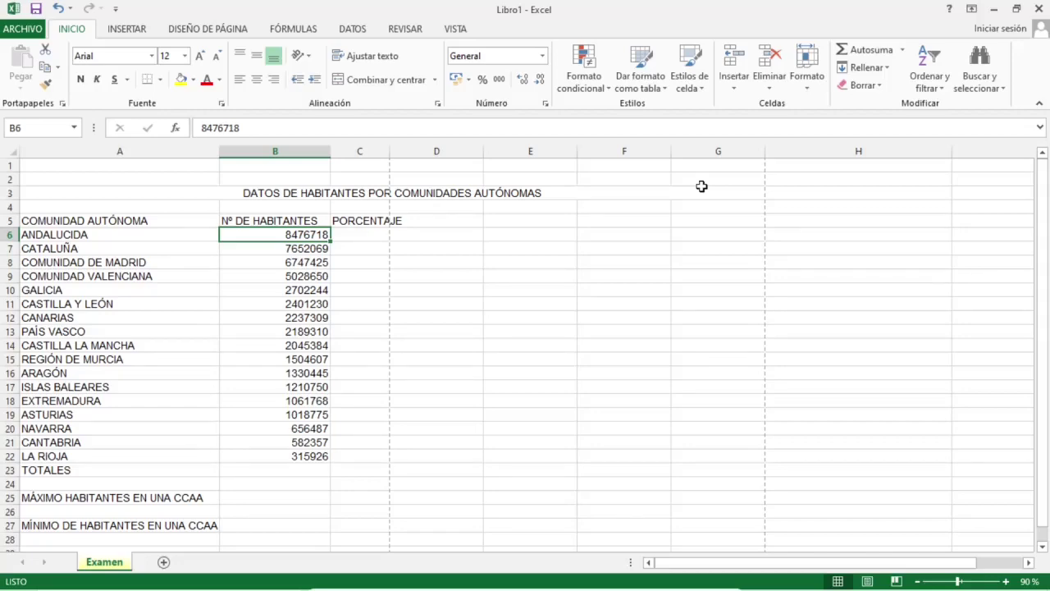
# Fill the title in row 3, the headings A5:C5 and the TOTALES row A23:C23 with light gold
pyautogui.click(363, 192)
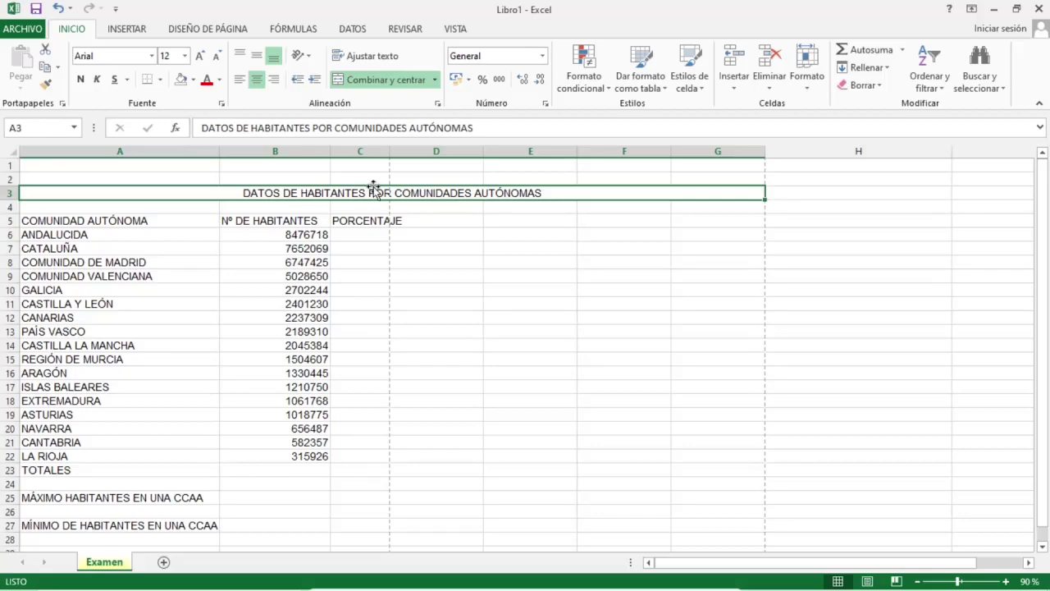
pyautogui.click(194, 81)
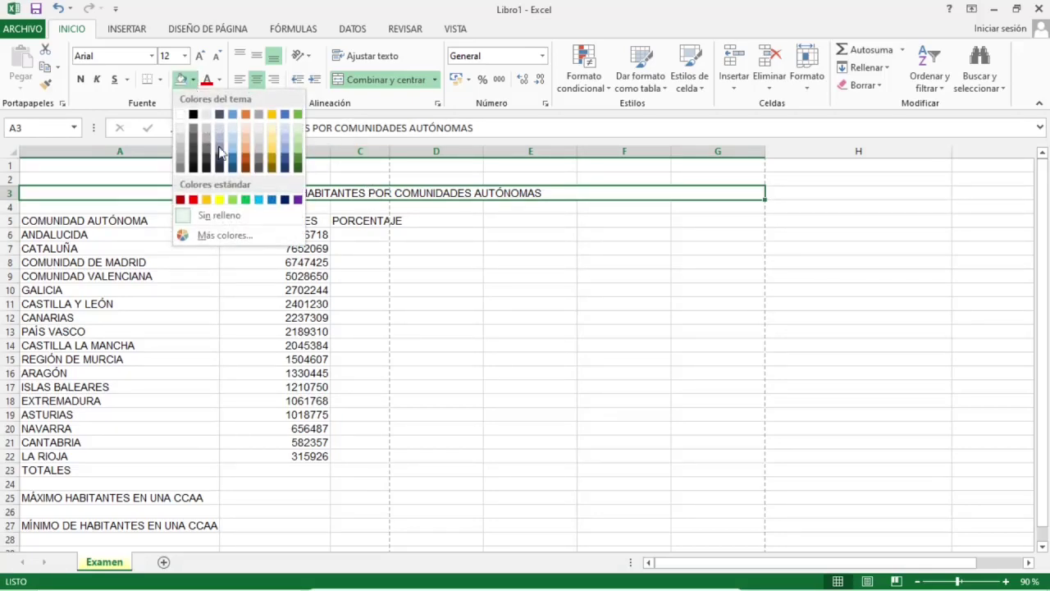
pyautogui.click(275, 155)
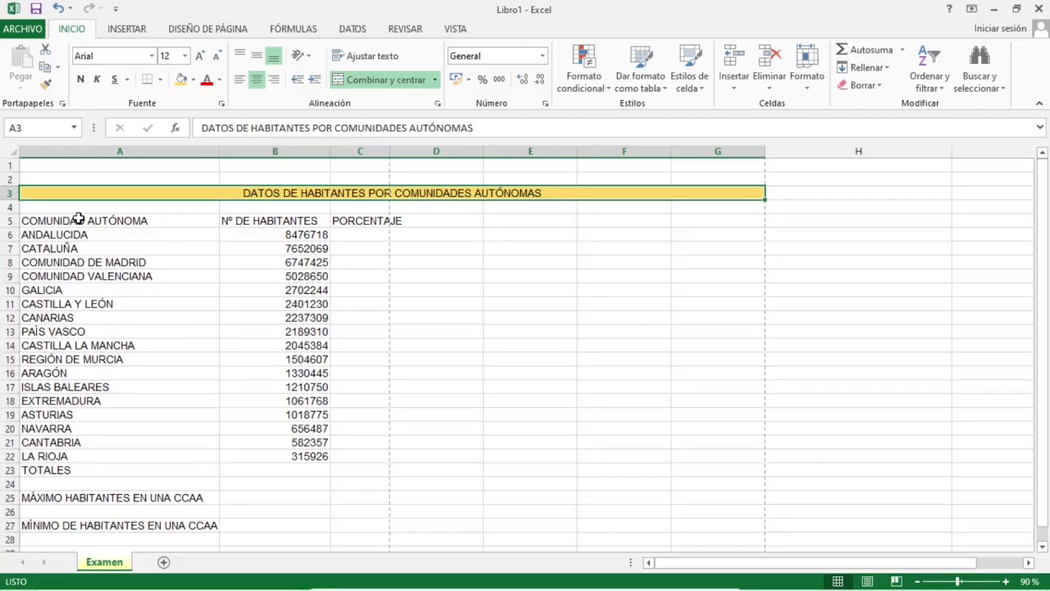
pyautogui.moveTo(78, 219); pyautogui.dragTo(361, 219)
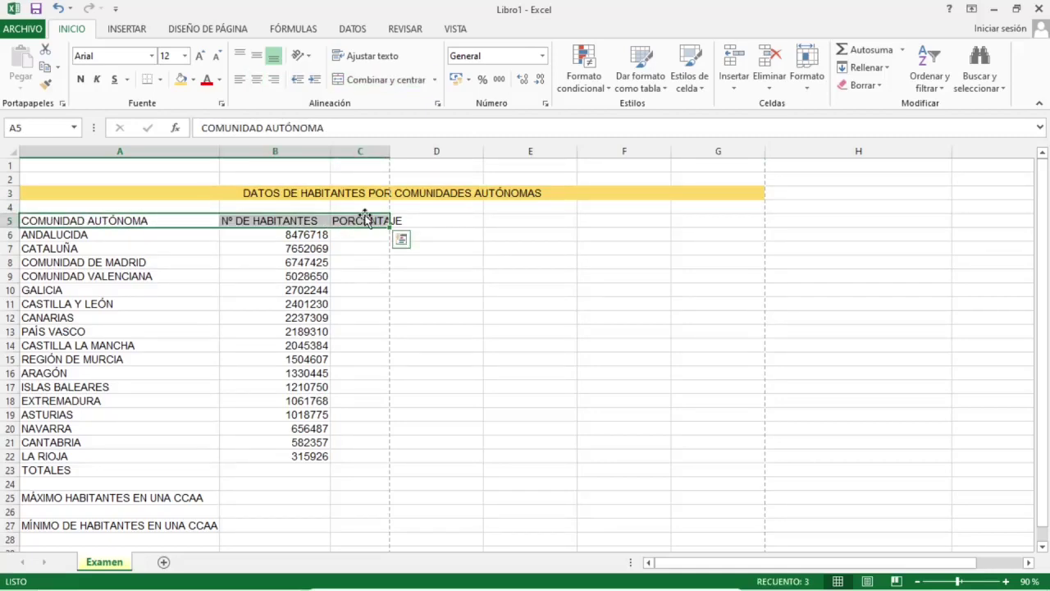
pyautogui.press('F4')
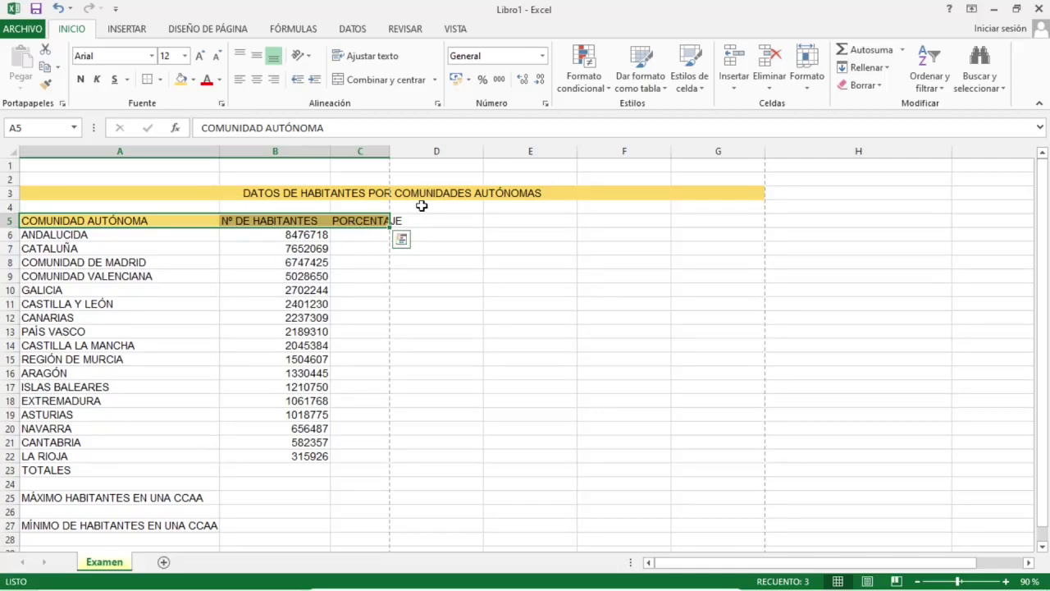
pyautogui.click(46, 84)
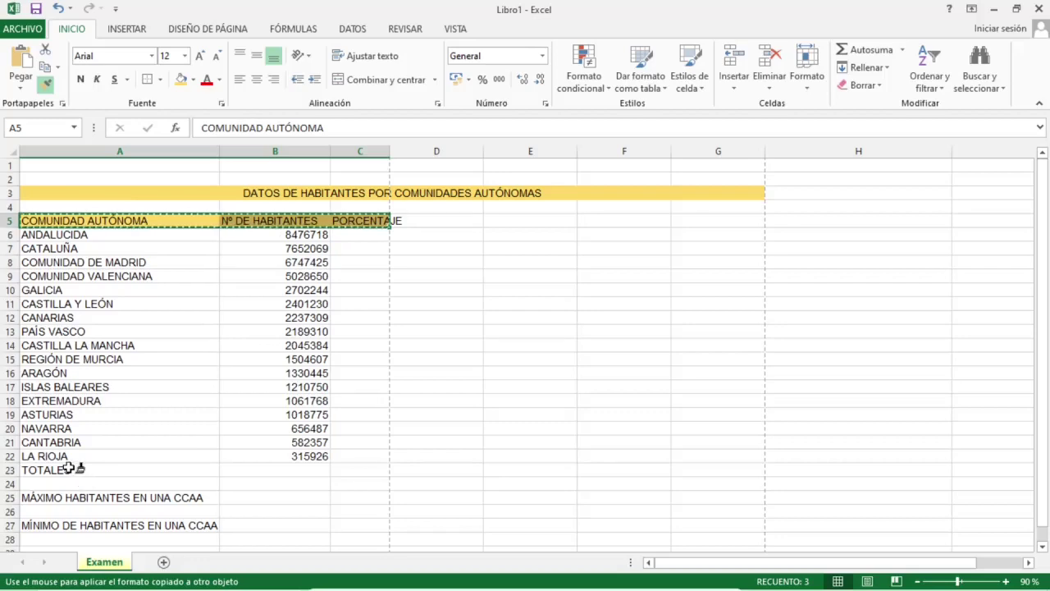
pyautogui.moveTo(72, 469); pyautogui.dragTo(350, 468)
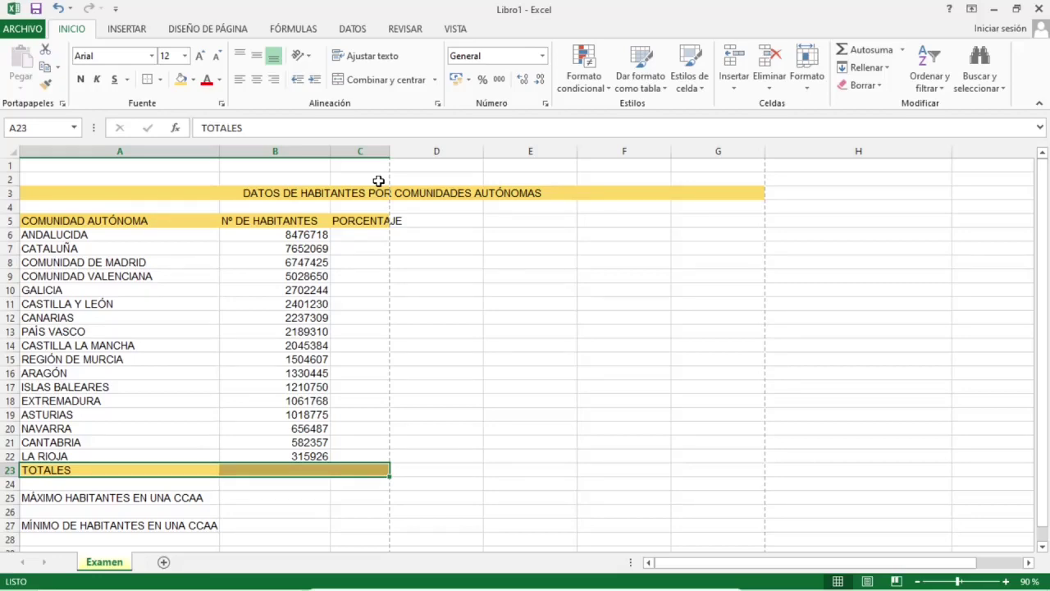
# Apply all borders to the title and the table A5:C23, and widen column C to fit the PORCENTAJE heading
pyautogui.click(307, 193)
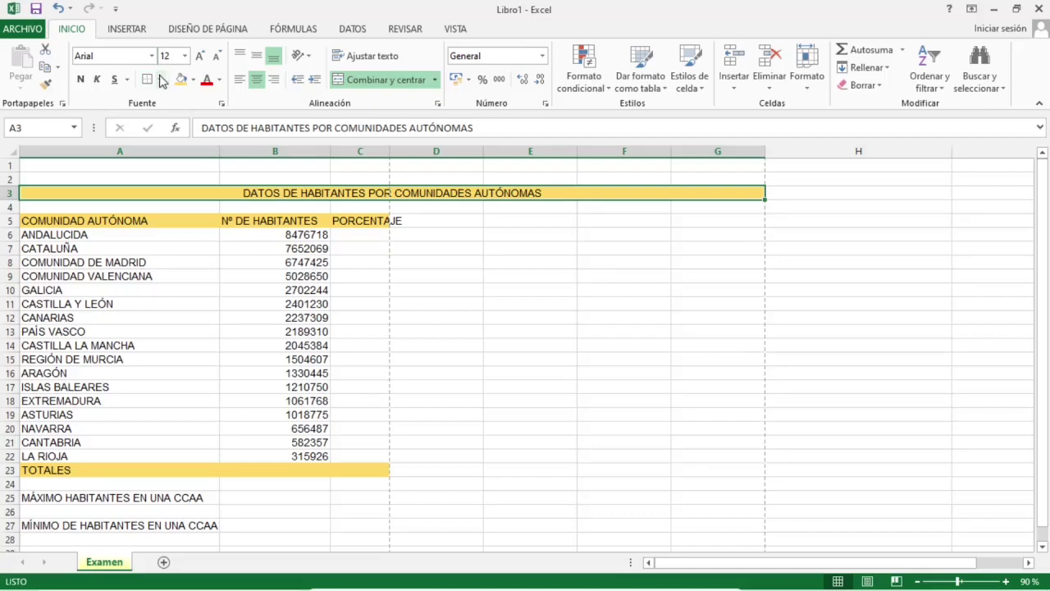
pyautogui.keyDown('ctrl'); pyautogui.click(82, 220); pyautogui.keyUp('ctrl')
pyautogui.moveTo(307, 219); pyautogui.dragTo(376, 470)
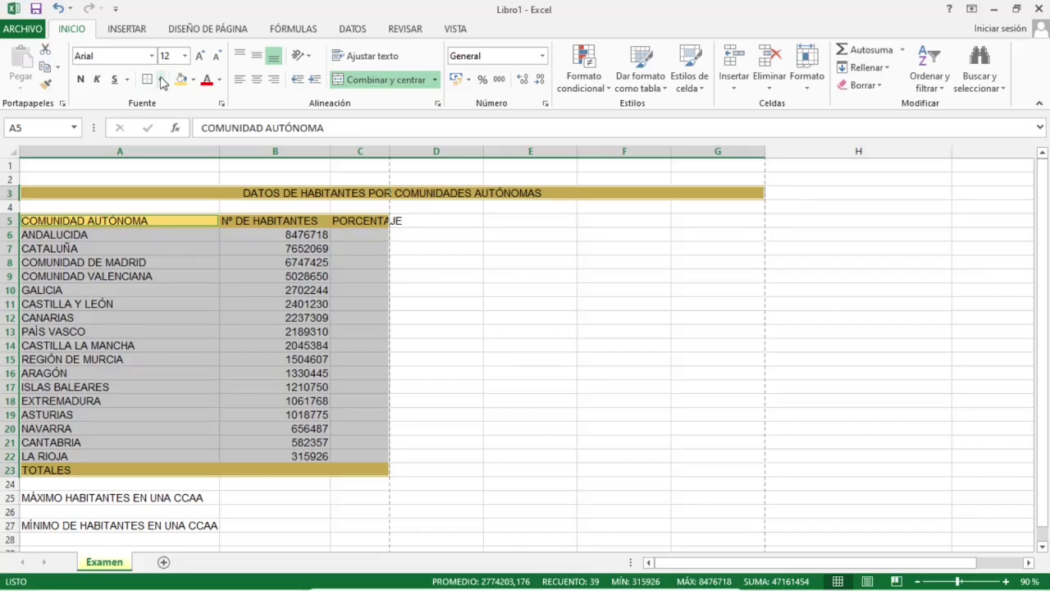
pyautogui.click(161, 80)
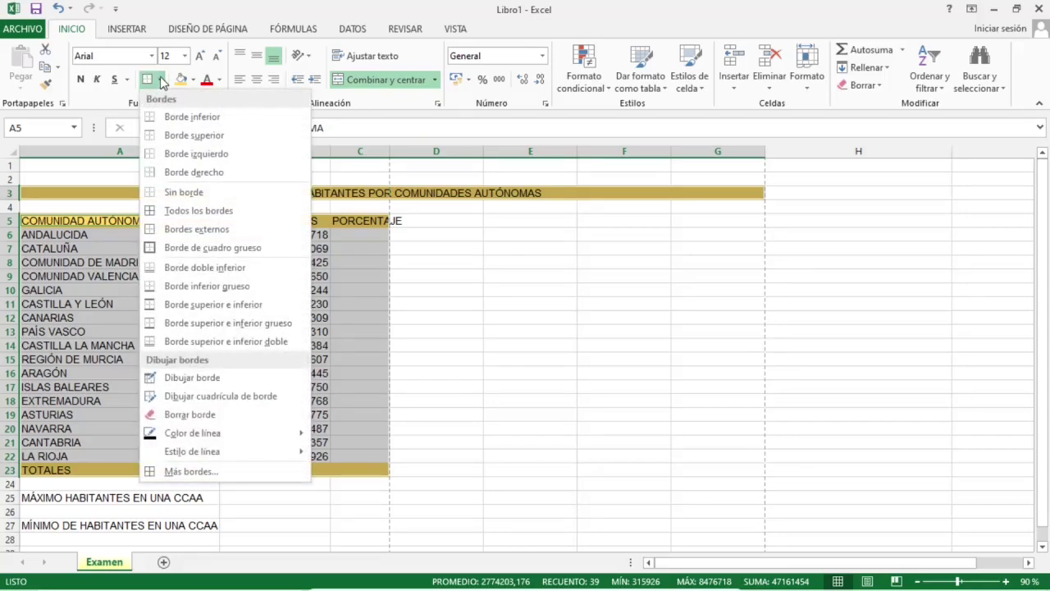
pyautogui.click(197, 211)
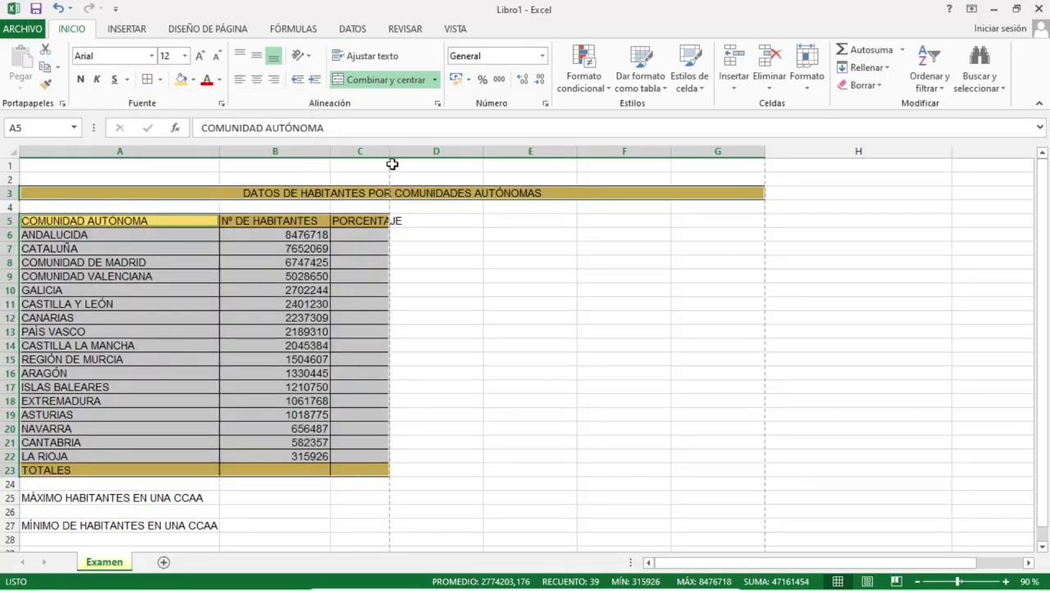
pyautogui.moveTo(393, 151)
pyautogui.mouseDown()
pyautogui.moveTo(416, 153)
pyautogui.moveTo(402, 148)
pyautogui.mouseUp()
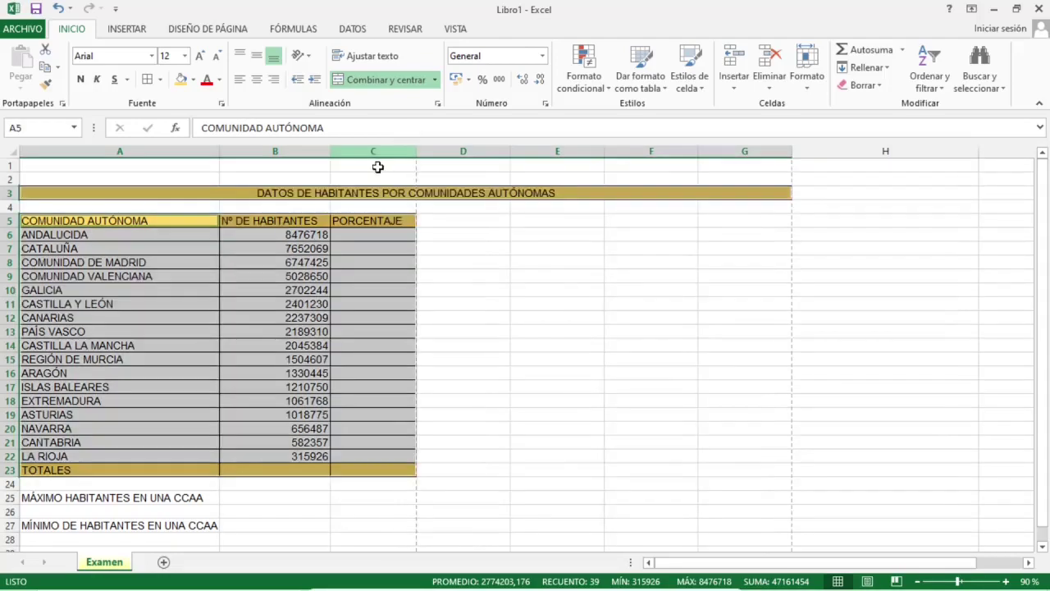
# Make the text of rows 3, 5 and 23 bold
pyautogui.click(10, 194)
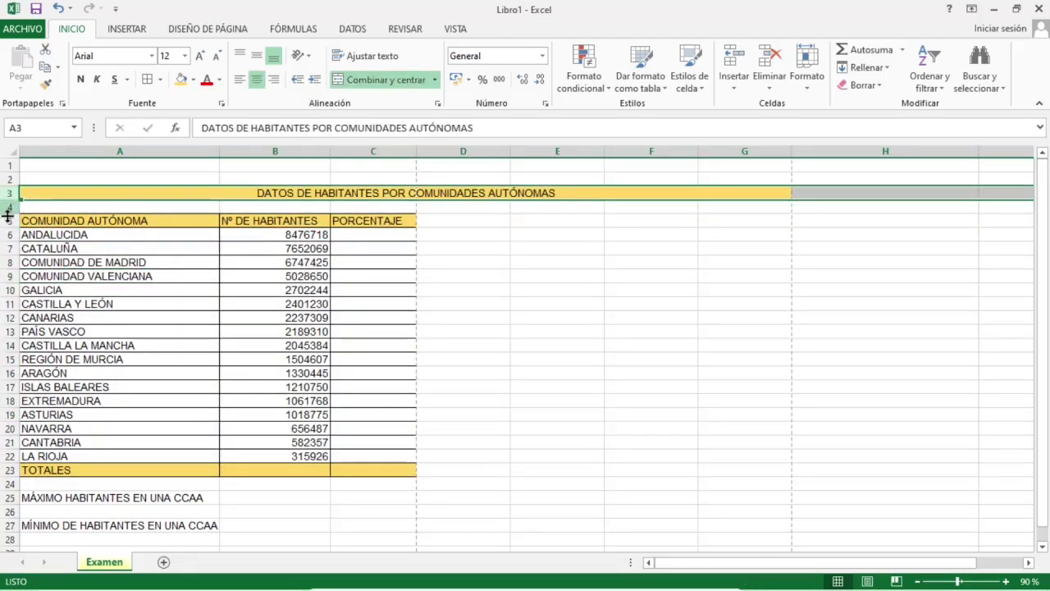
pyautogui.keyDown('ctrl'); pyautogui.click(10, 221); pyautogui.keyUp('ctrl')
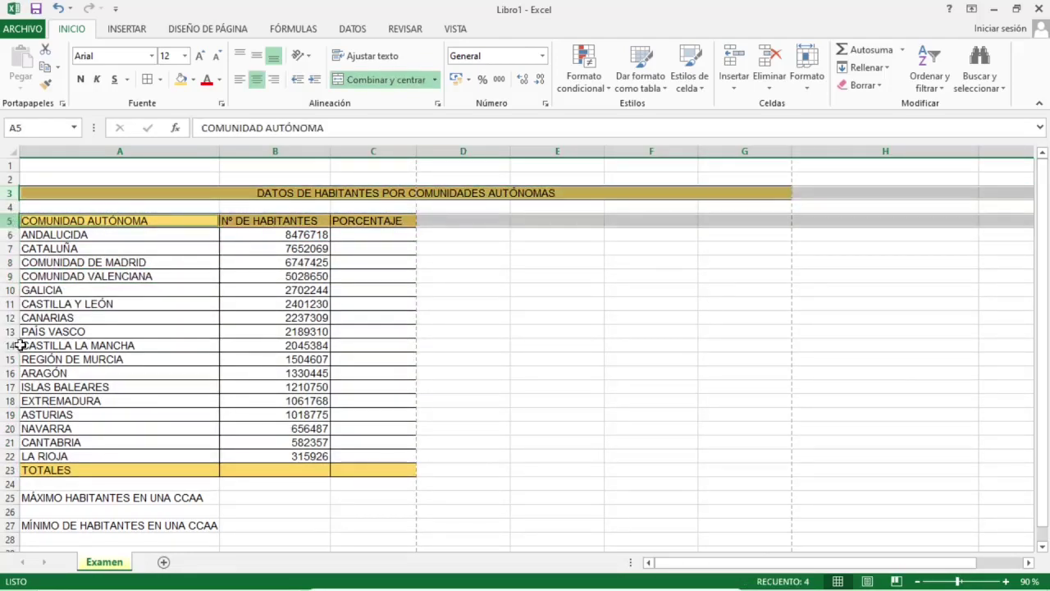
pyautogui.keyDown('ctrl'); pyautogui.click(10, 471); pyautogui.keyUp('ctrl')
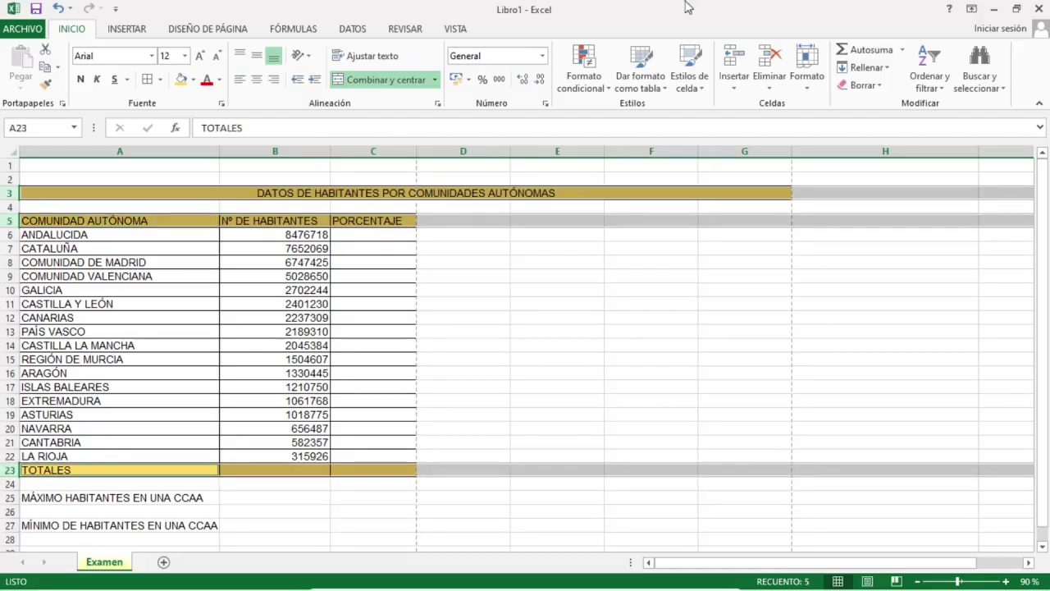
pyautogui.click(784, 3)
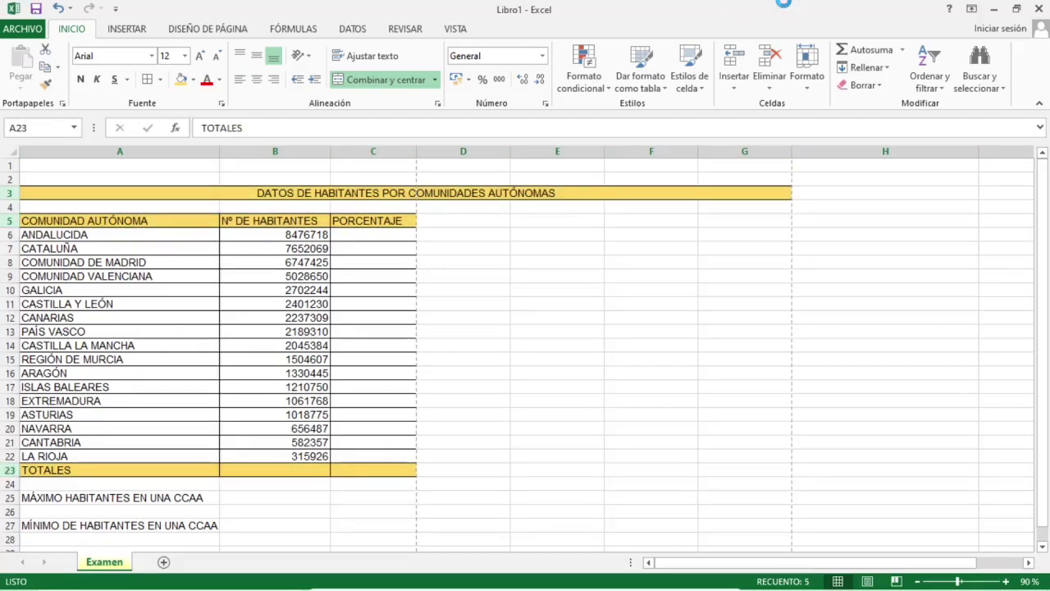
pyautogui.hotkey('ctrl', 'n')
# Fill the MÁXIMO and MÍNIMO label cells A25 and A27 with light green
pyautogui.click(140, 499)
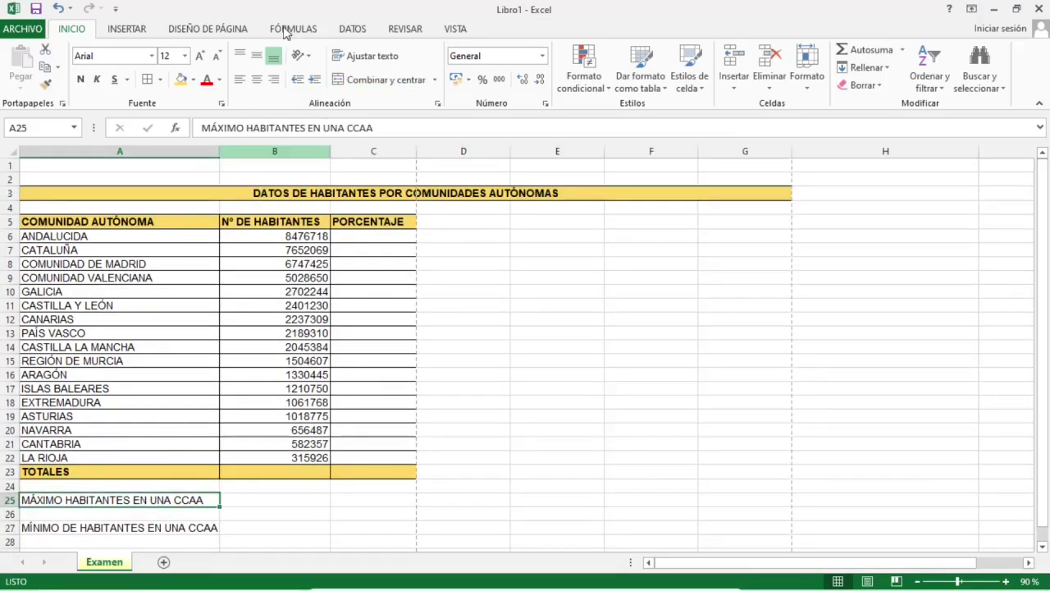
pyautogui.click(194, 80)
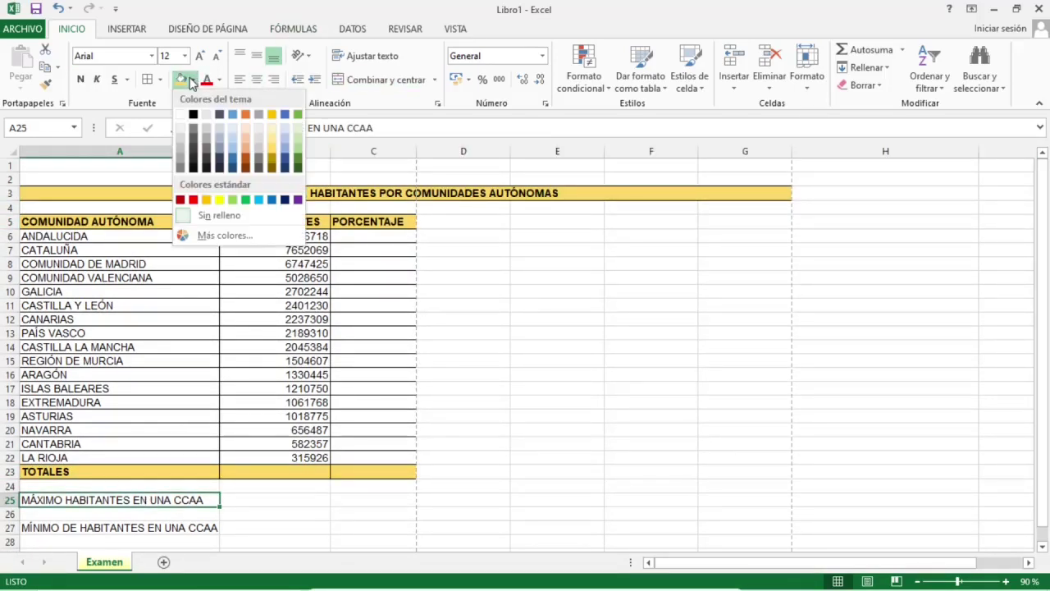
pyautogui.click(297, 141)
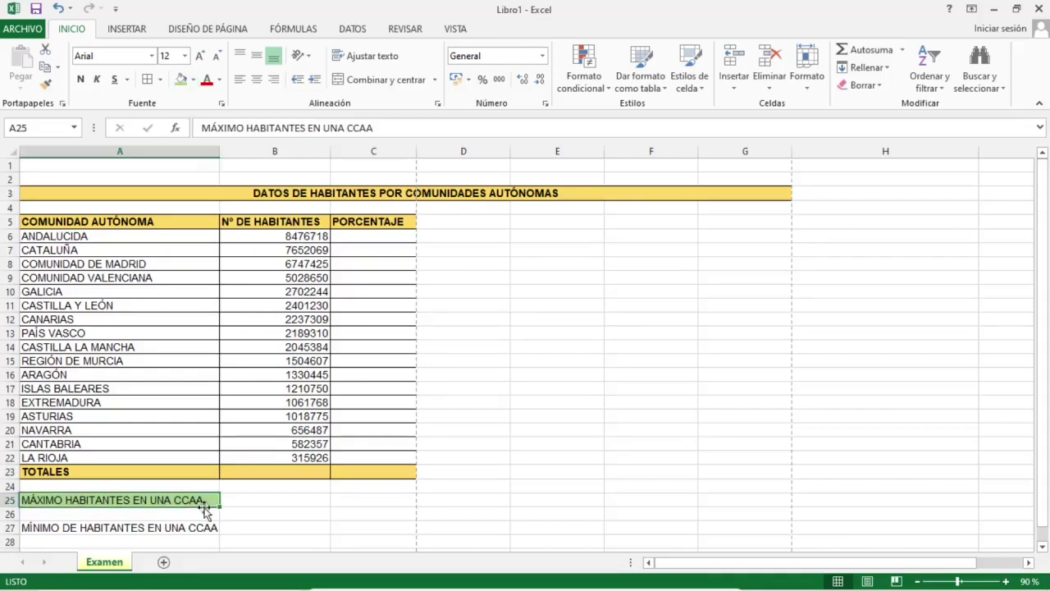
pyautogui.click(185, 530)
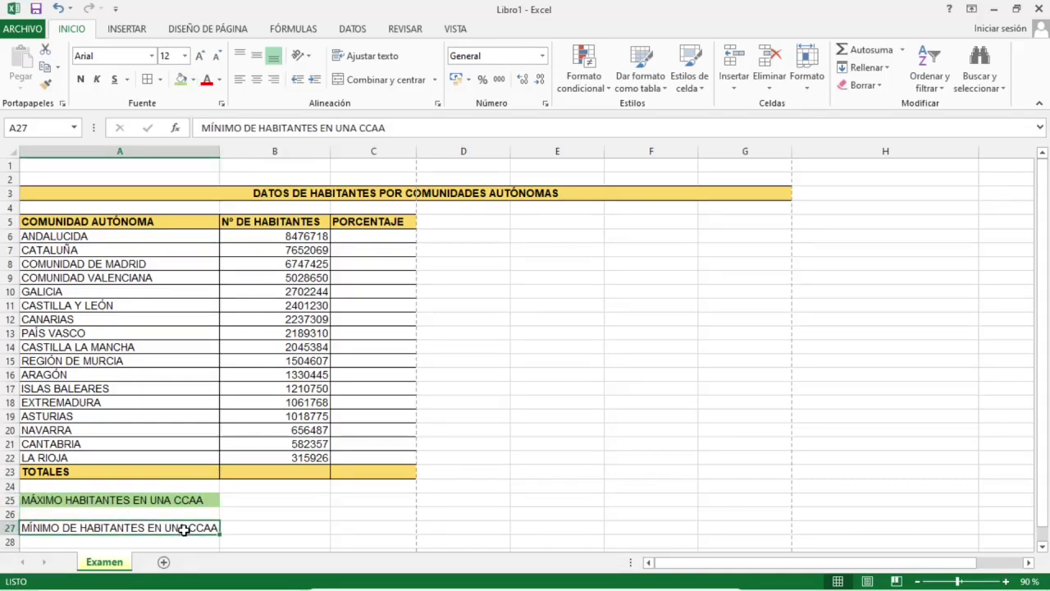
pyautogui.press('F4')
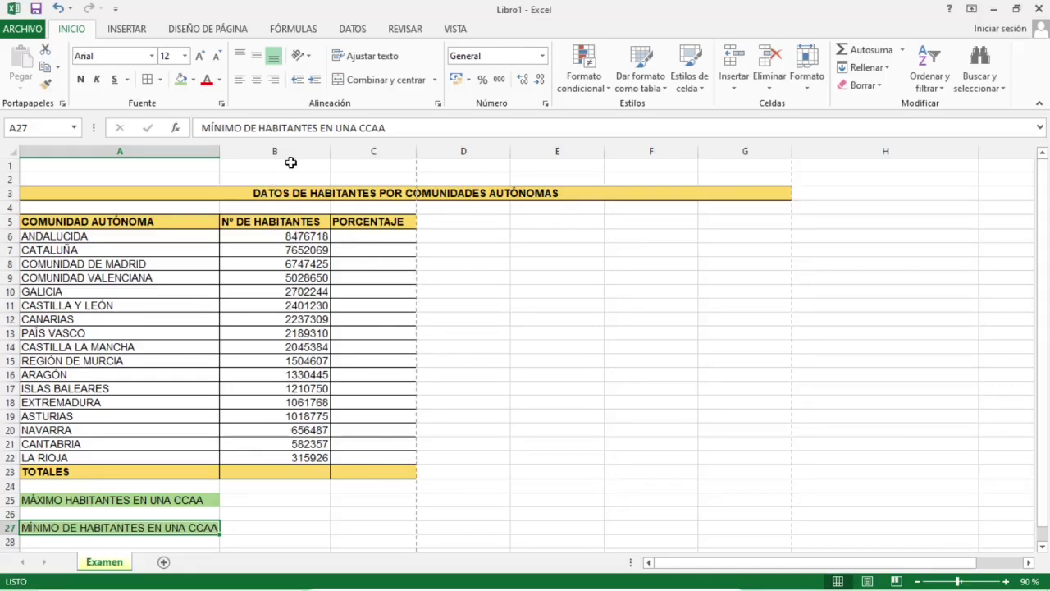
pyautogui.click(140, 499)
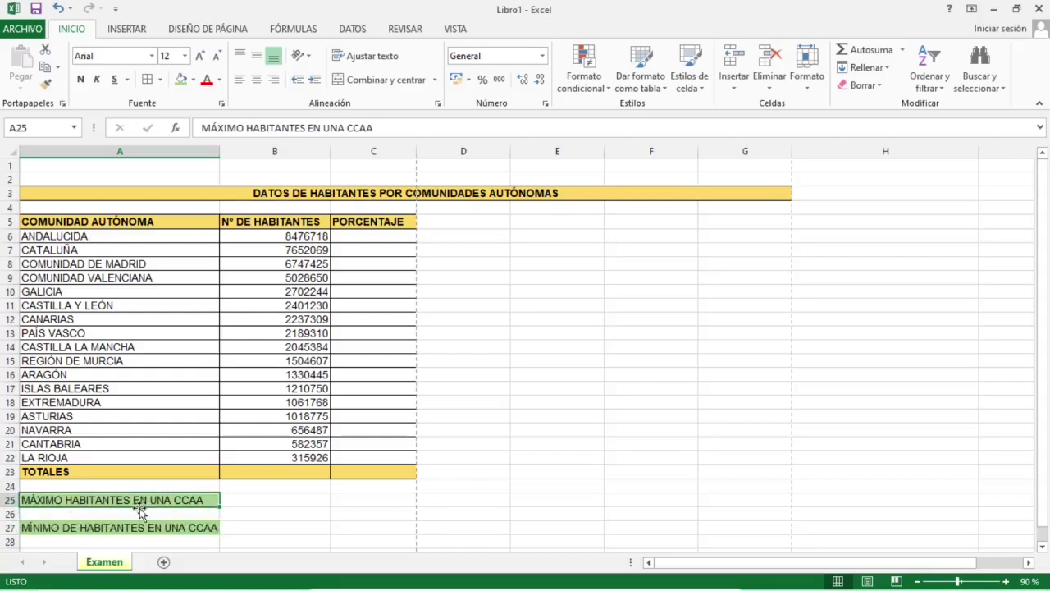
pyautogui.click(141, 528)
pyautogui.click(145, 499)
pyautogui.moveTo(169, 507); pyautogui.dragTo(164, 498)
pyautogui.keyDown('shift'); pyautogui.click(236, 494); pyautogui.keyUp('shift')
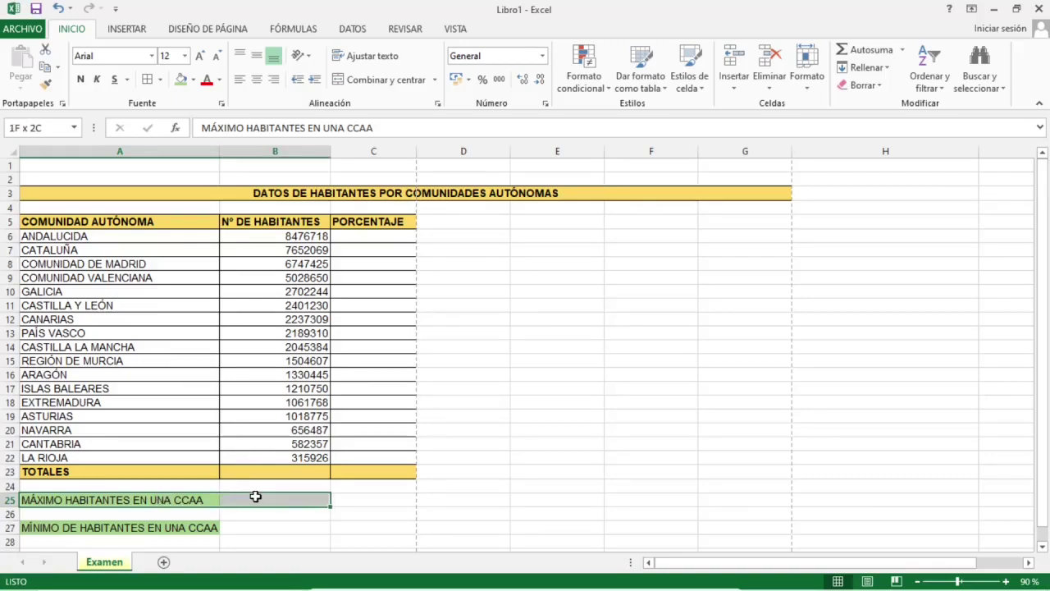
pyautogui.click(174, 507)
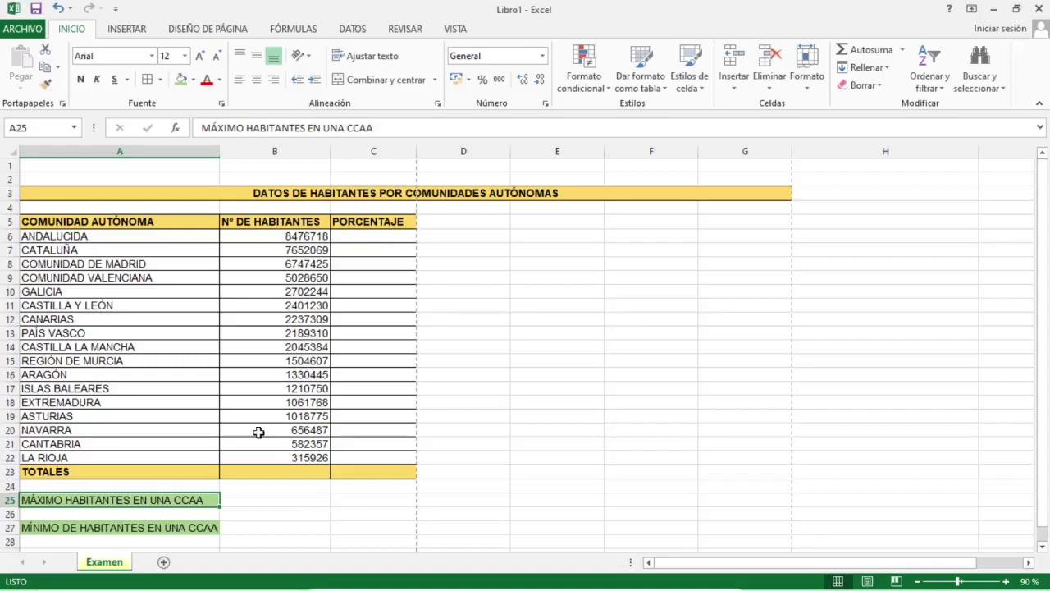
# Format the inhabitant figures in B6:B22 with thousands separators and no decimals
pyautogui.click(281, 236)
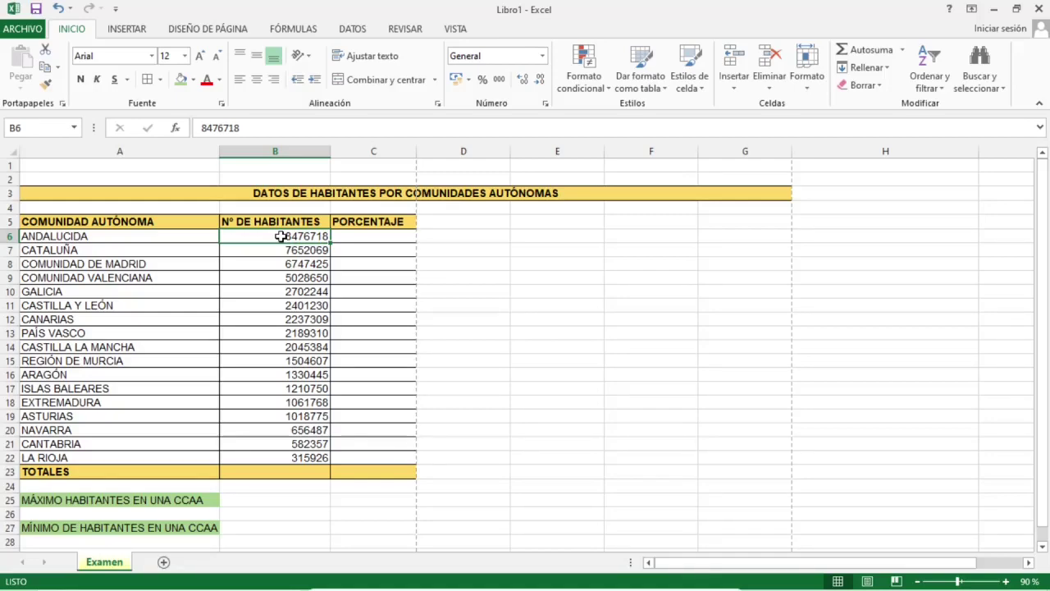
pyautogui.hotkey('ctrl', 'shift', 'Down')
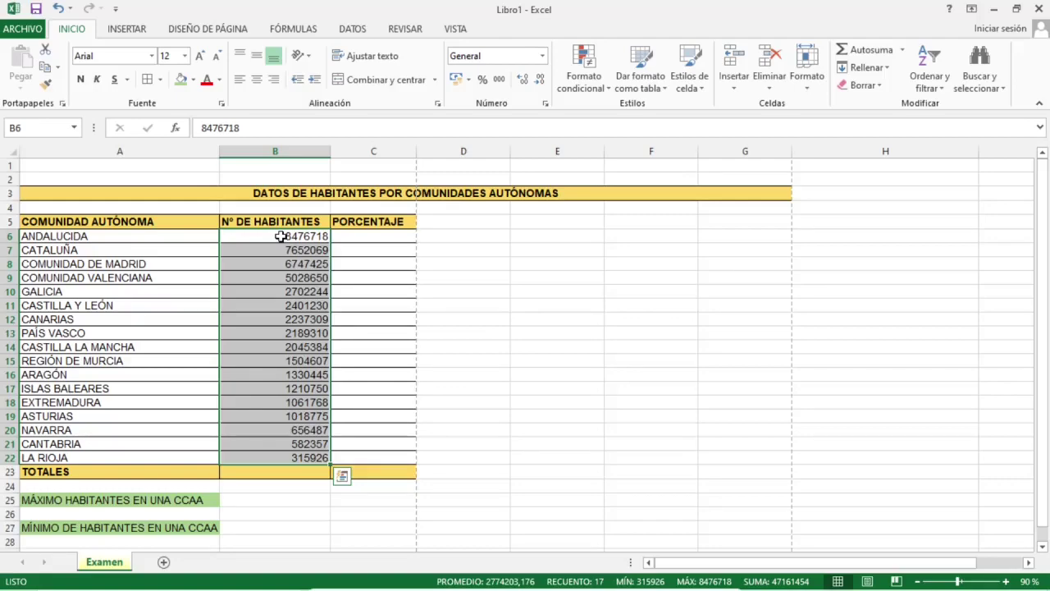
pyautogui.click(496, 81)
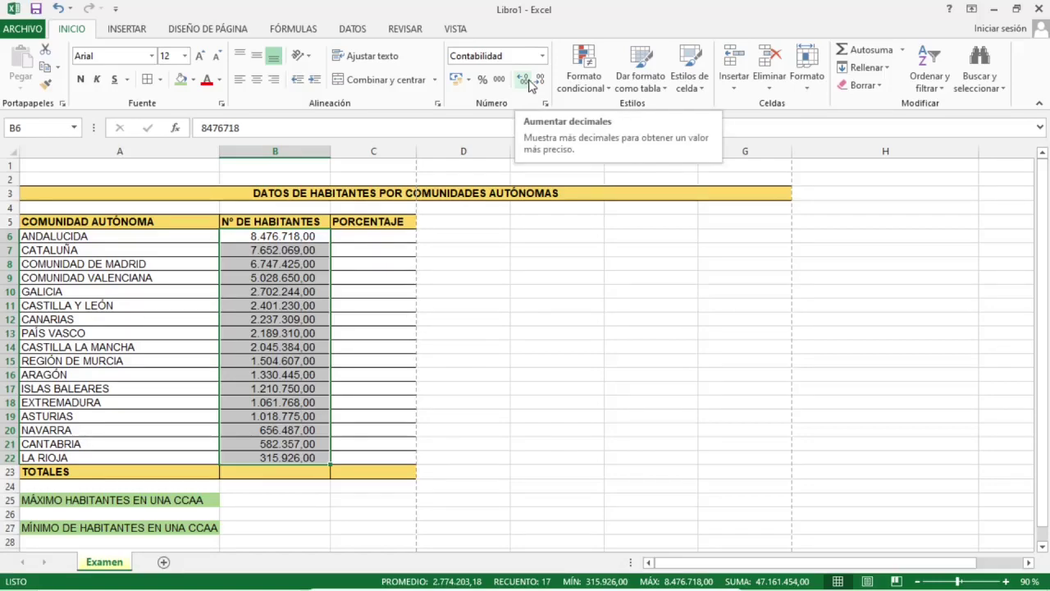
pyautogui.click(540, 80)
pyautogui.click(540, 80)
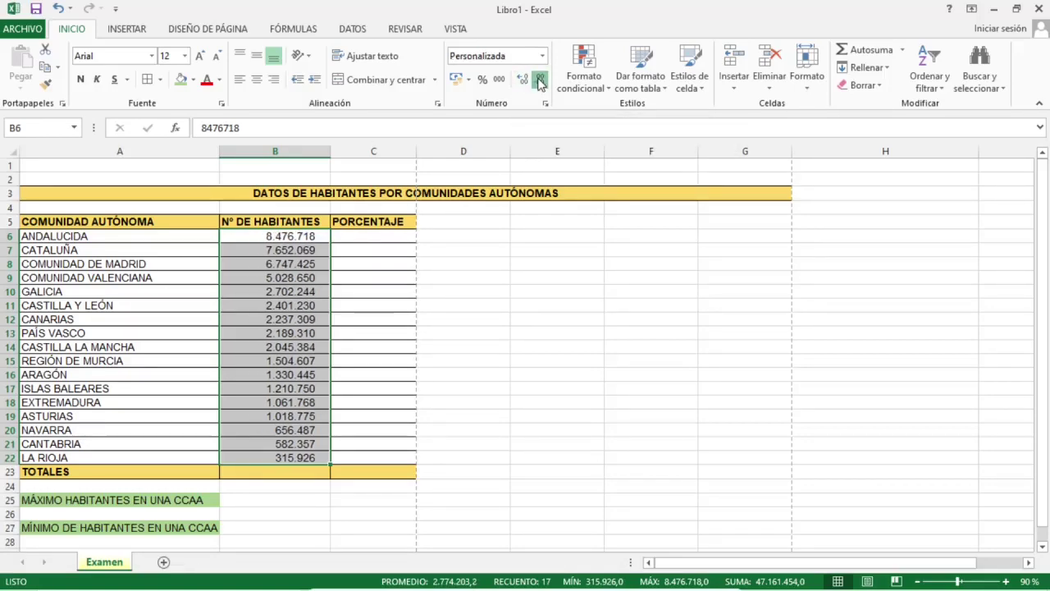
# Merge A25:B25 with the MÁXIMO label aligned left, and copy that formatting to A27:B27
pyautogui.click(291, 238)
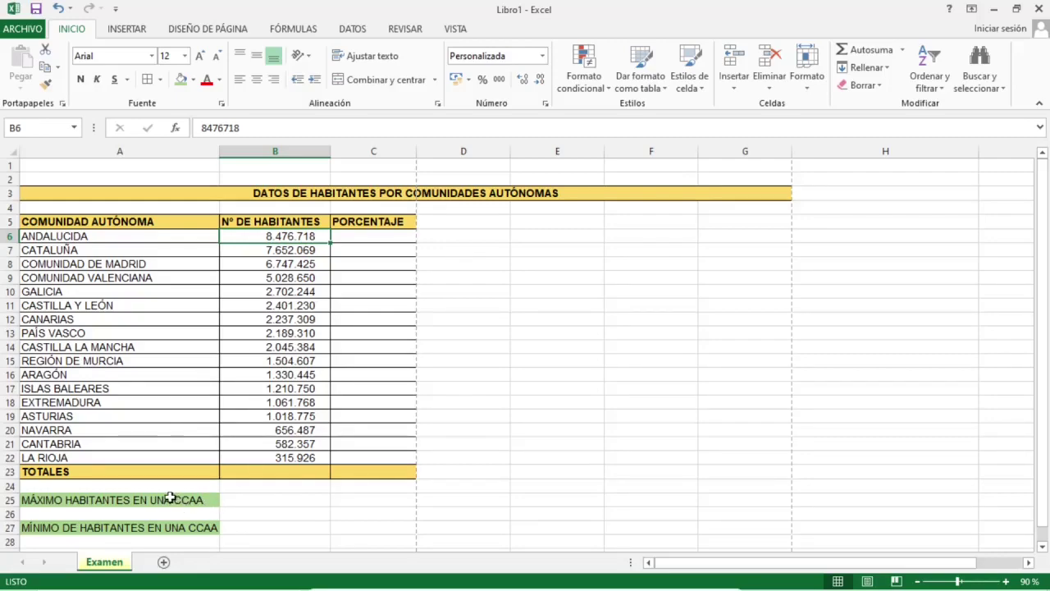
pyautogui.moveTo(172, 498); pyautogui.dragTo(251, 498)
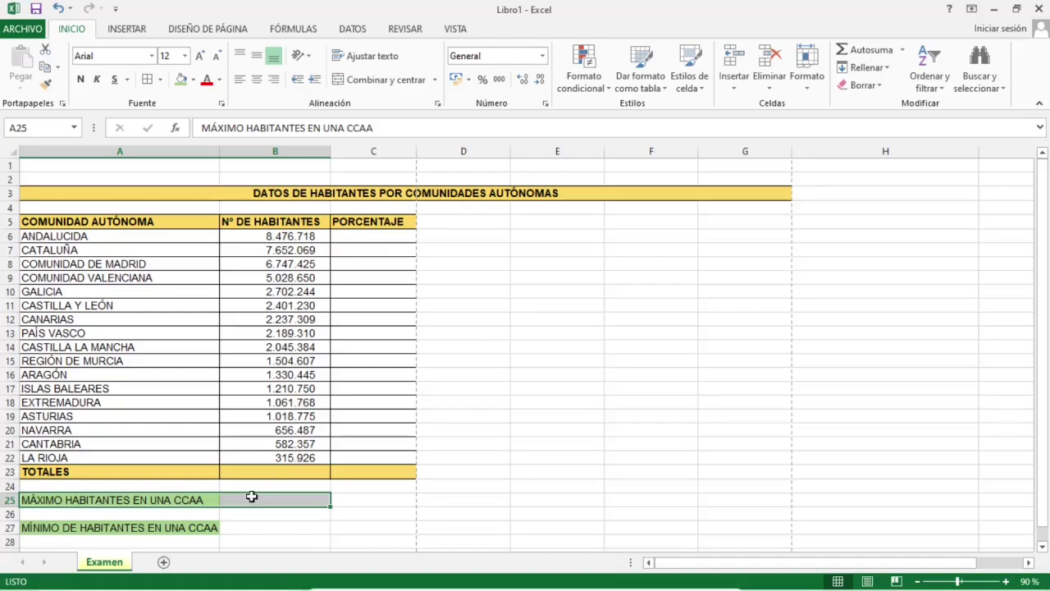
pyautogui.click(363, 83)
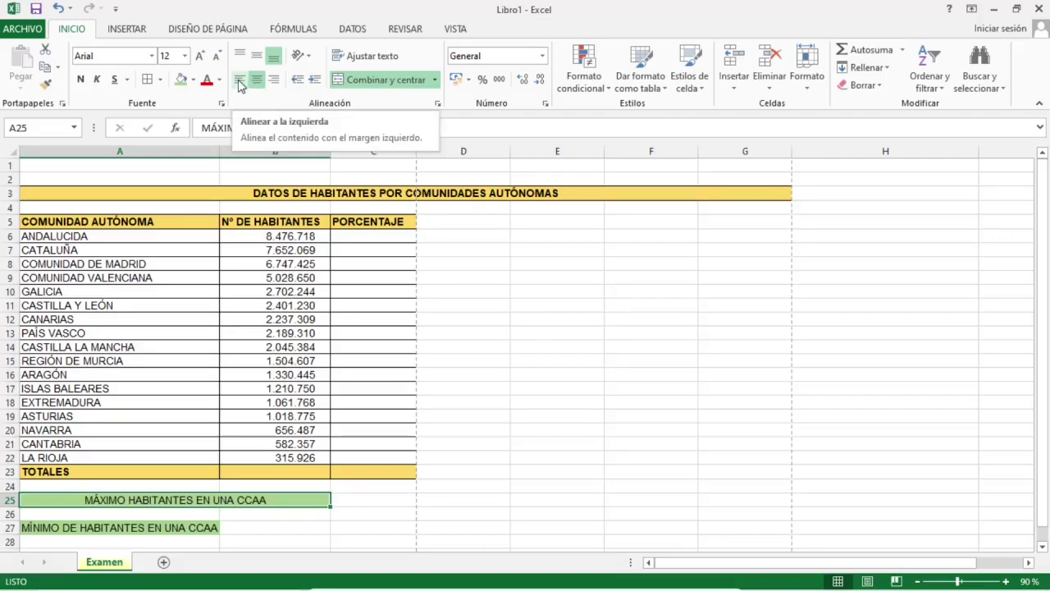
pyautogui.click(239, 82)
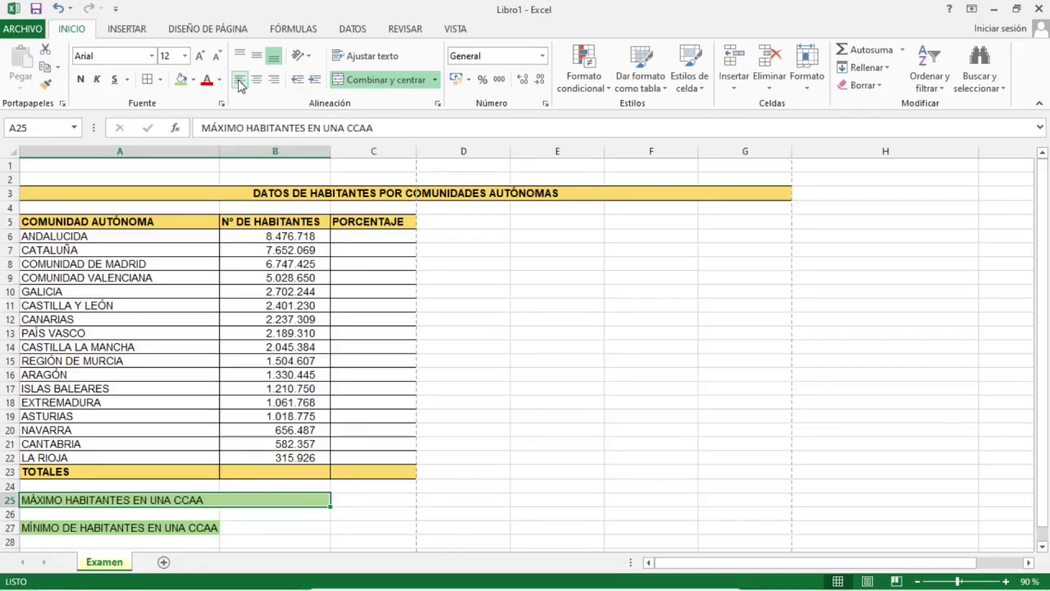
pyautogui.click(46, 83)
pyautogui.moveTo(141, 525); pyautogui.dragTo(260, 520)
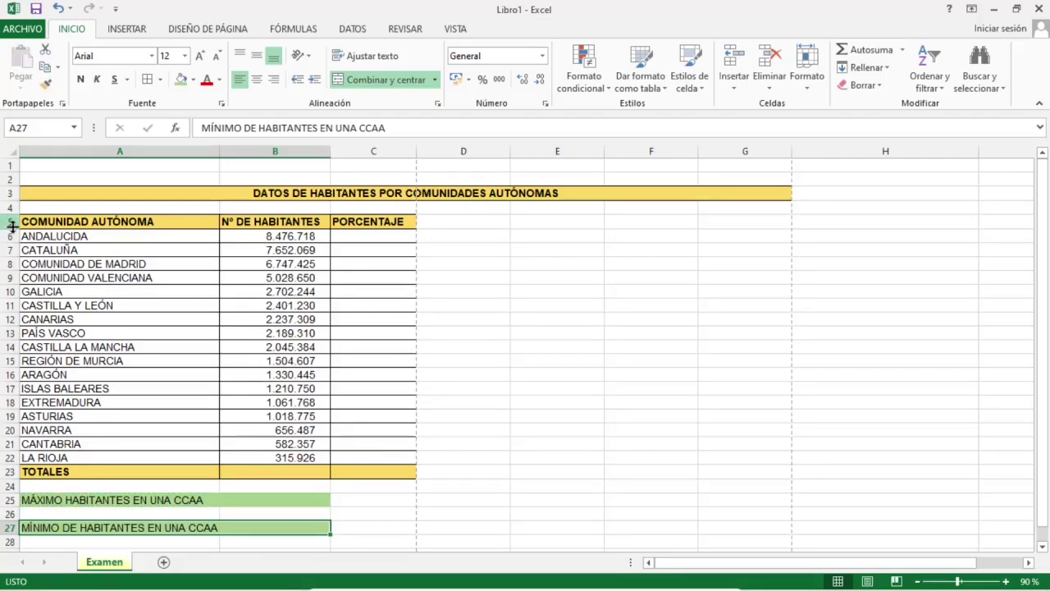
# Increase the height of heading row 5 to about two and a half times a normal row
pyautogui.moveTo(9, 245); pyautogui.dragTo(6, 246)
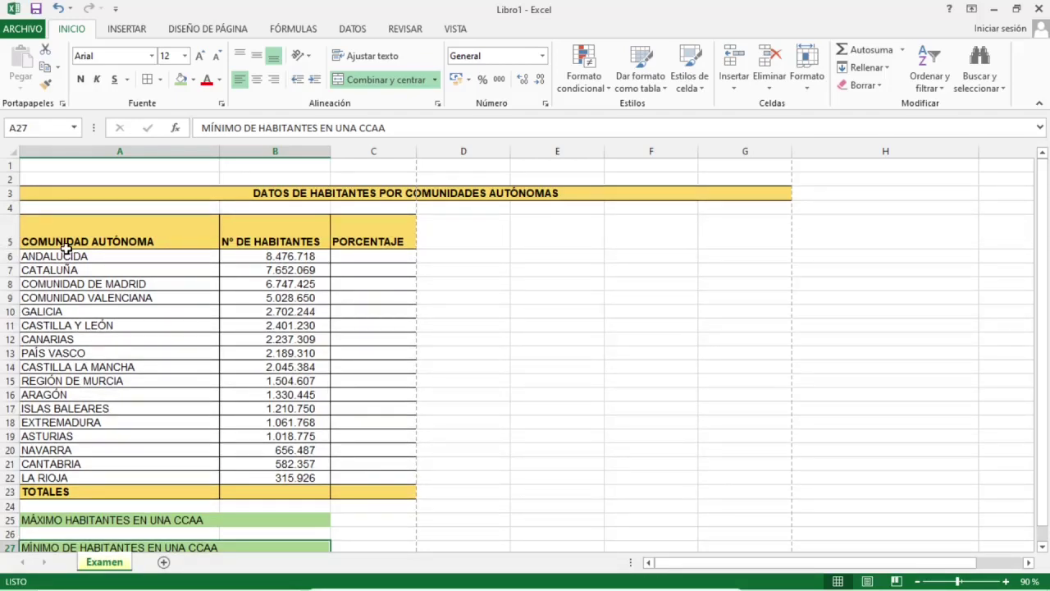
pyautogui.click(65, 246)
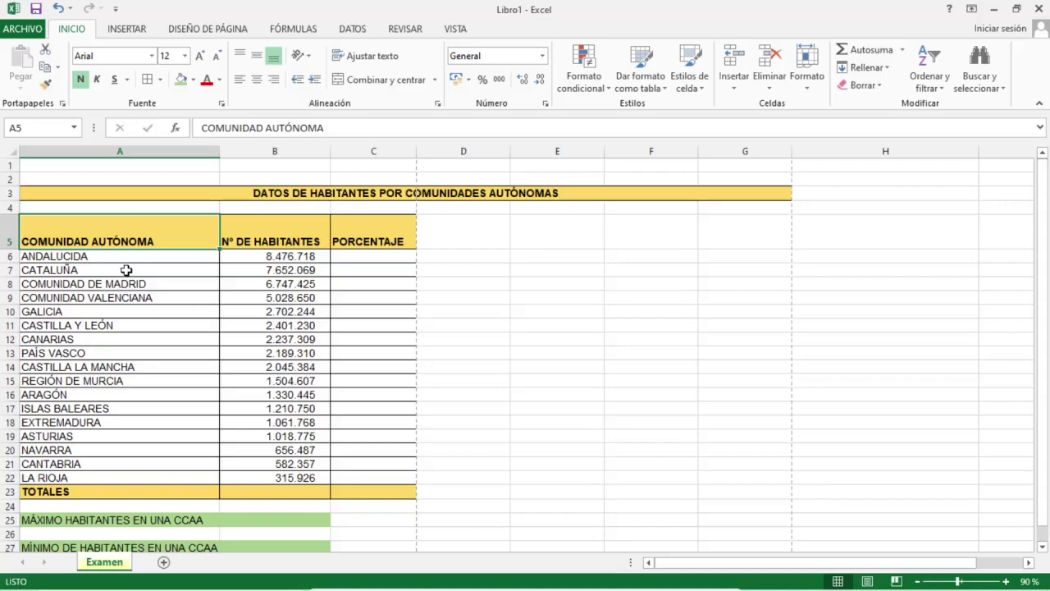
# Total the inhabitants in B23 of the TOTALES row with =SUMA(B6:B22)
pyautogui.scroll(-1, 301, 305)
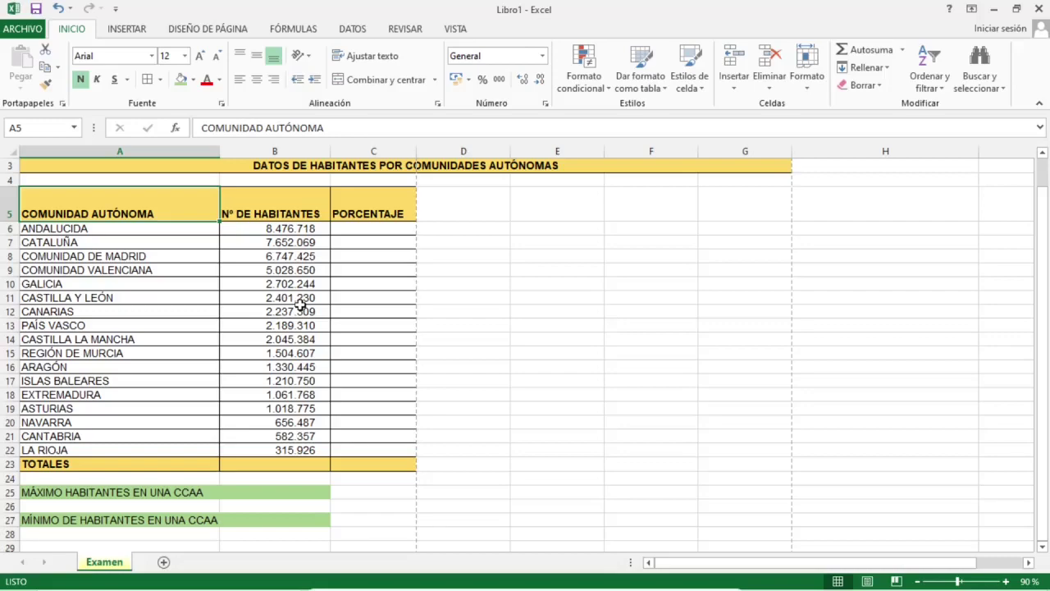
pyautogui.click(255, 465)
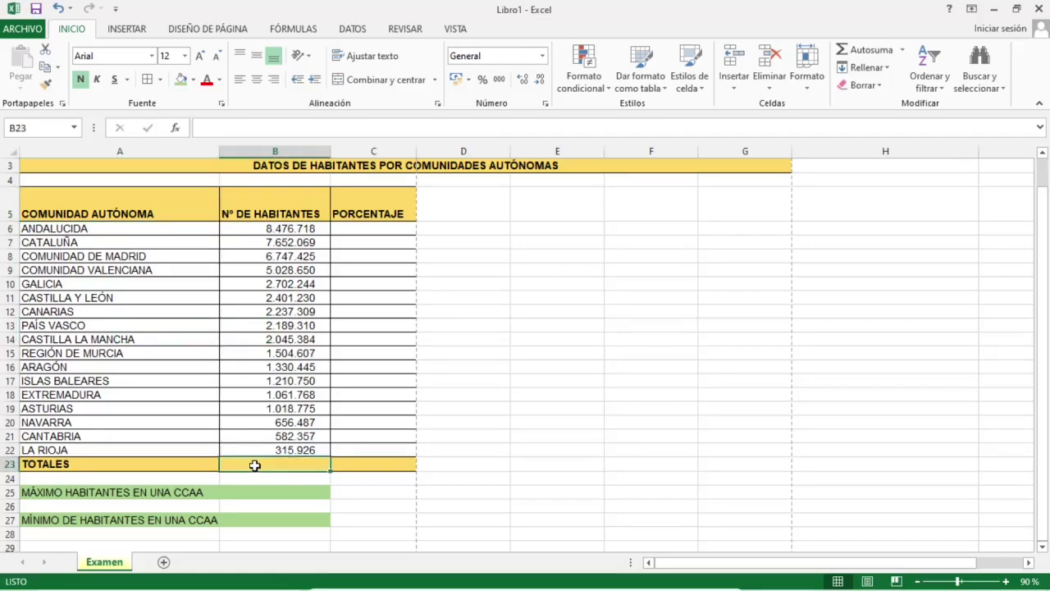
pyautogui.click(382, 465)
pyautogui.click(277, 466)
pyautogui.click(856, 51)
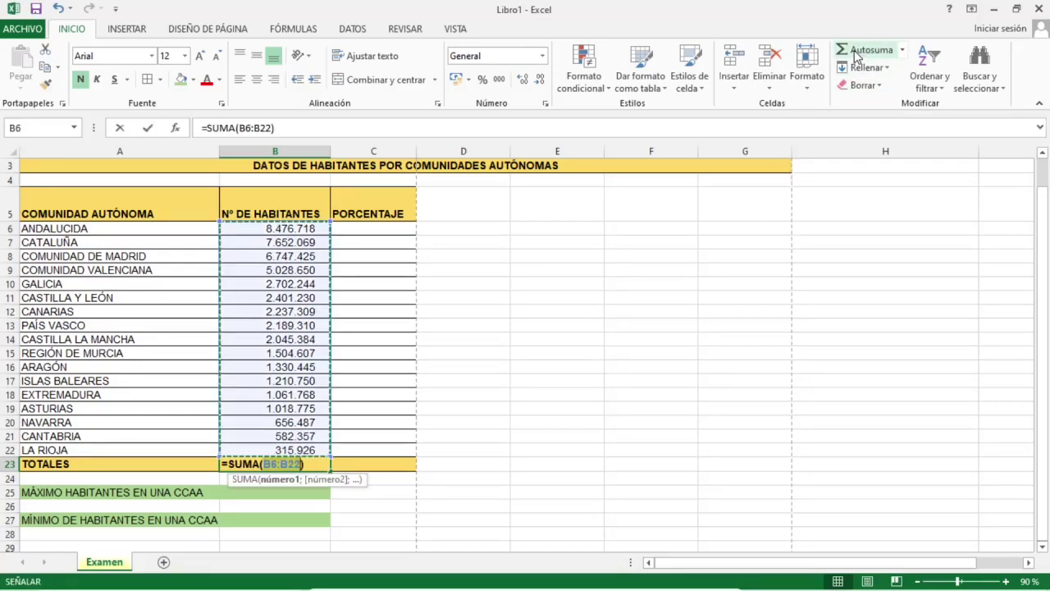
pyautogui.press('Return')
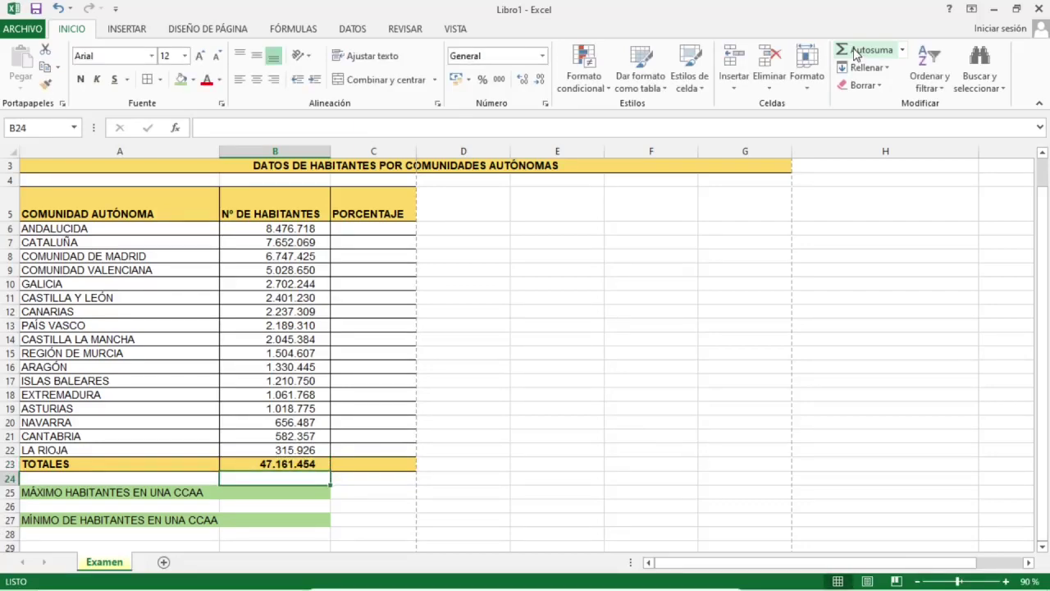
# Calculate Andalucía's share in C6 with =B6/$B$23 and format it as a percentage with two decimals
pyautogui.click(372, 465)
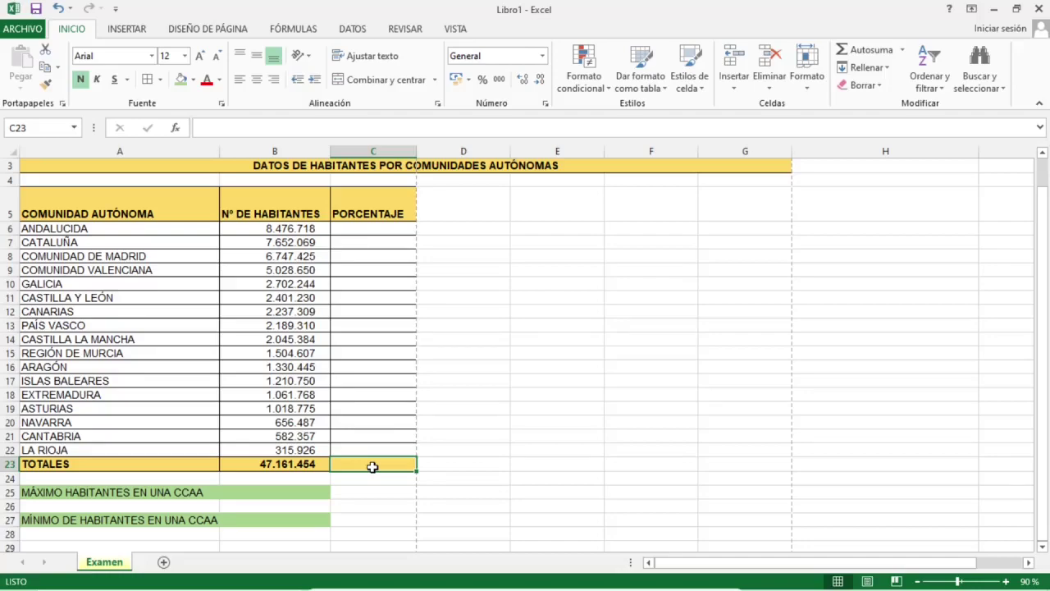
pyautogui.click(357, 229)
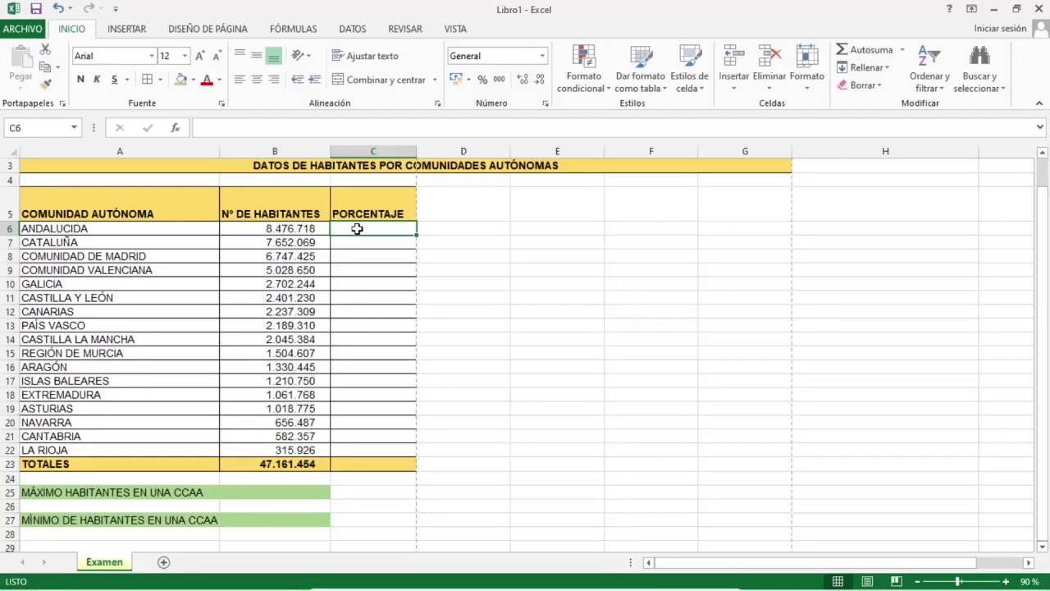
pyautogui.write('=')
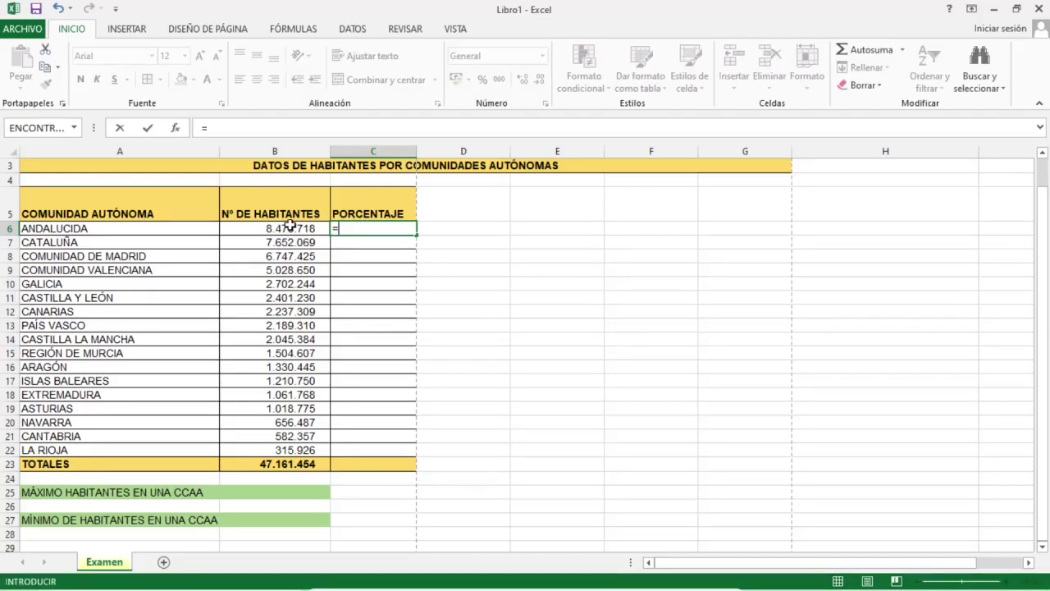
pyautogui.click(290, 228)
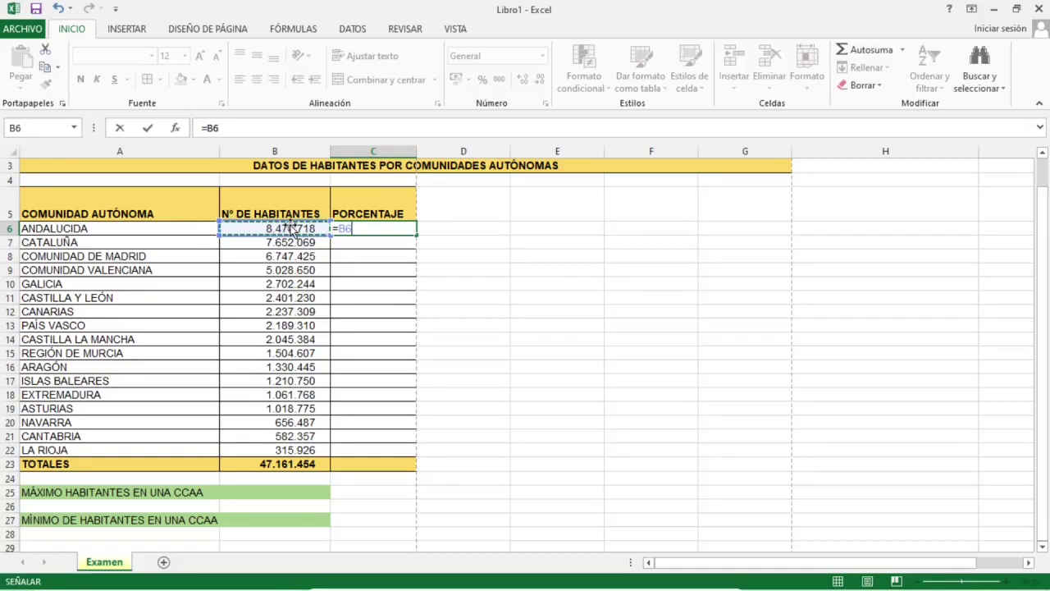
pyautogui.write('/')
pyautogui.click(290, 463)
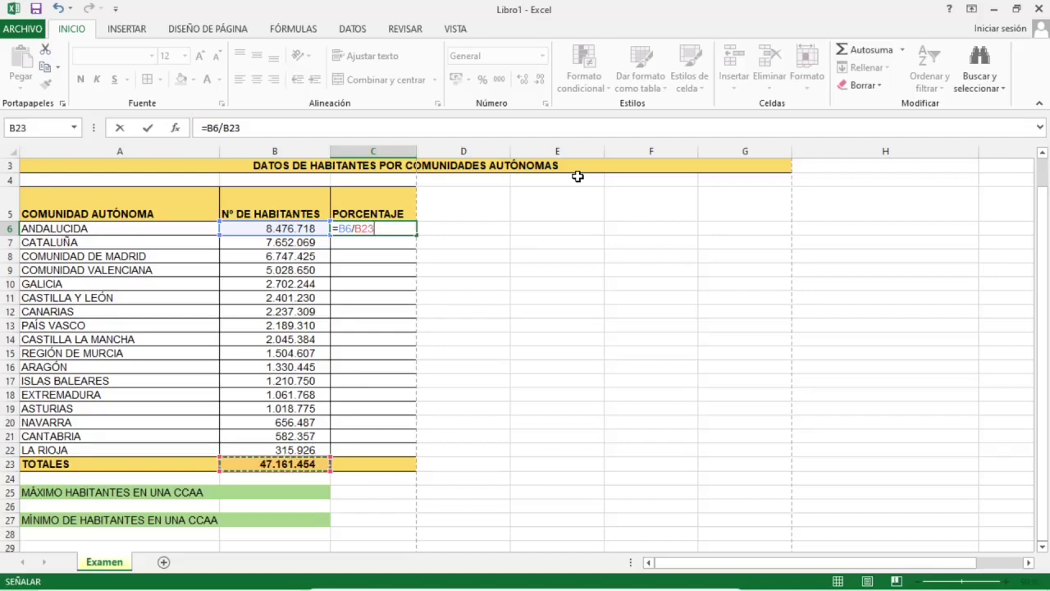
pyautogui.press('F4')
pyautogui.hotkey('ctrl', 'Return')
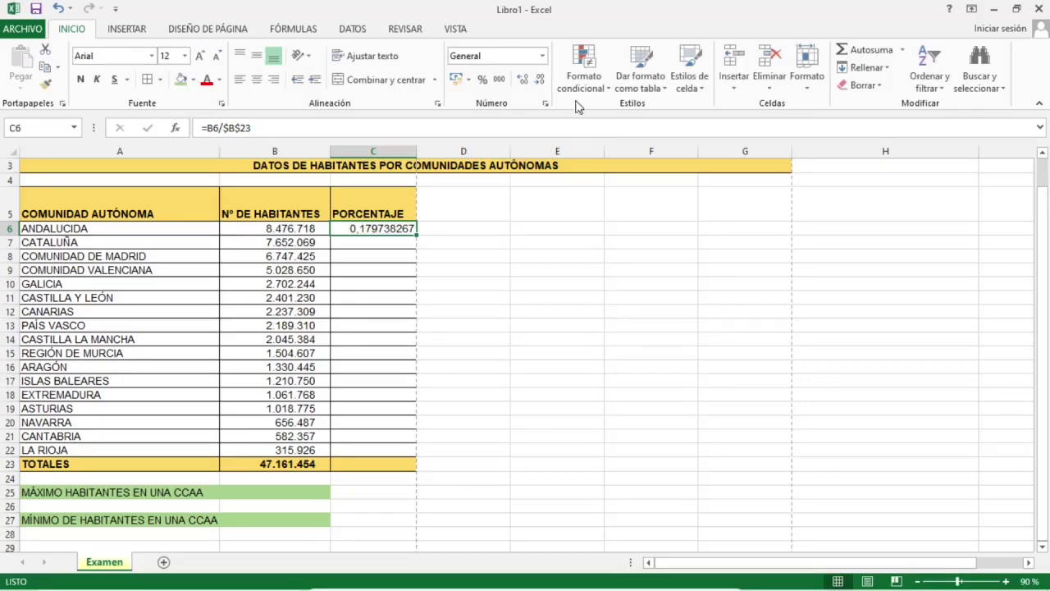
pyautogui.click(483, 82)
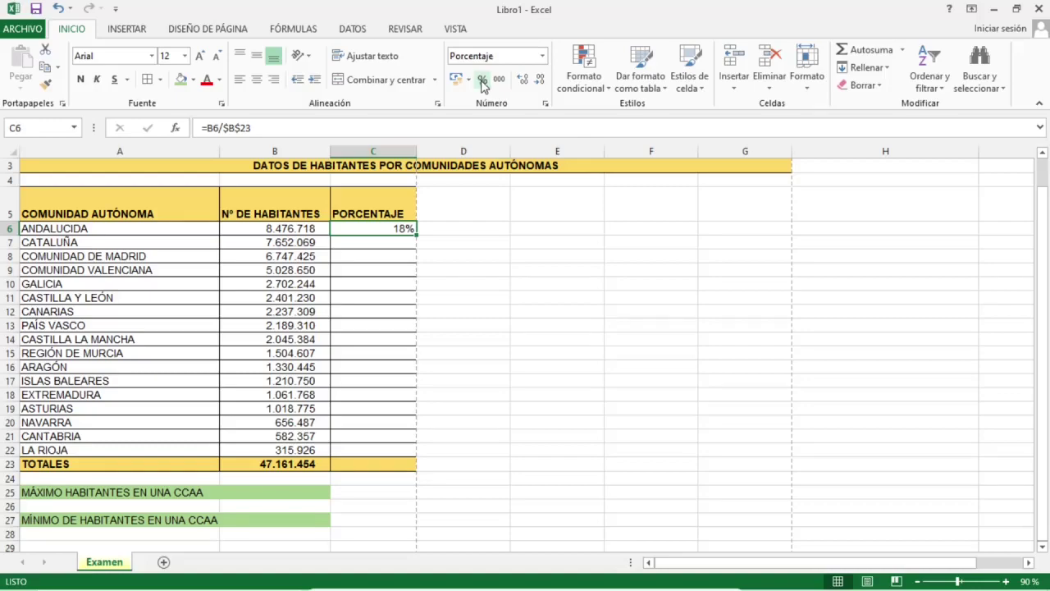
pyautogui.doubleClick(521, 81)
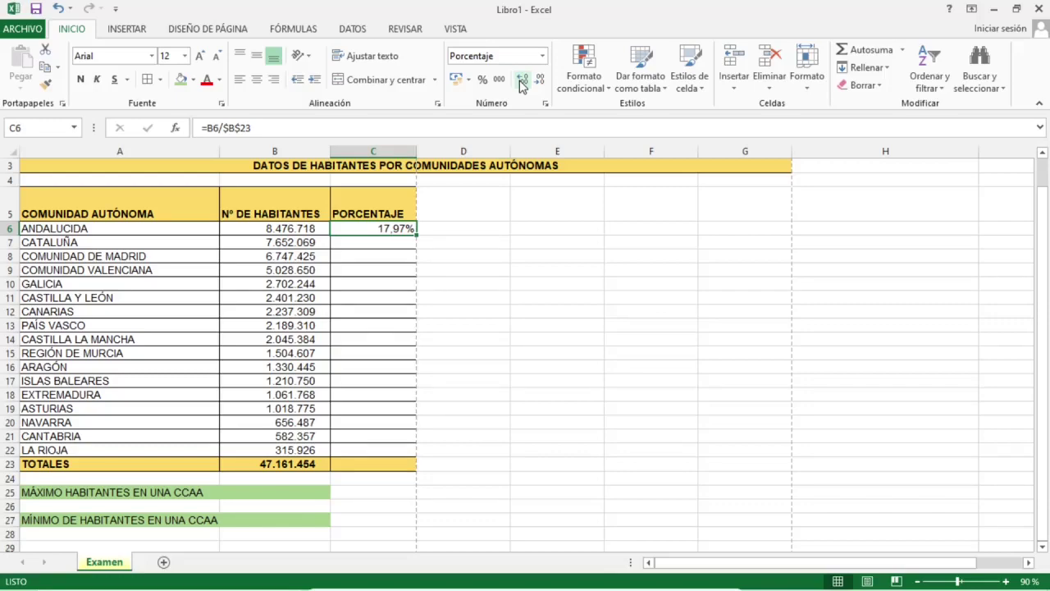
# Fill the percentage formula and format from C6 down through C22
pyautogui.hotkey('shift', 'Down')
pyautogui.hotkey('shift', 'Down')
pyautogui.hotkey('shift', 'Down')
pyautogui.hotkey('shift', 'Down')
pyautogui.hotkey('shift', 'Down')
pyautogui.hotkey('shift', 'Down')
pyautogui.hotkey('shift', 'Down')
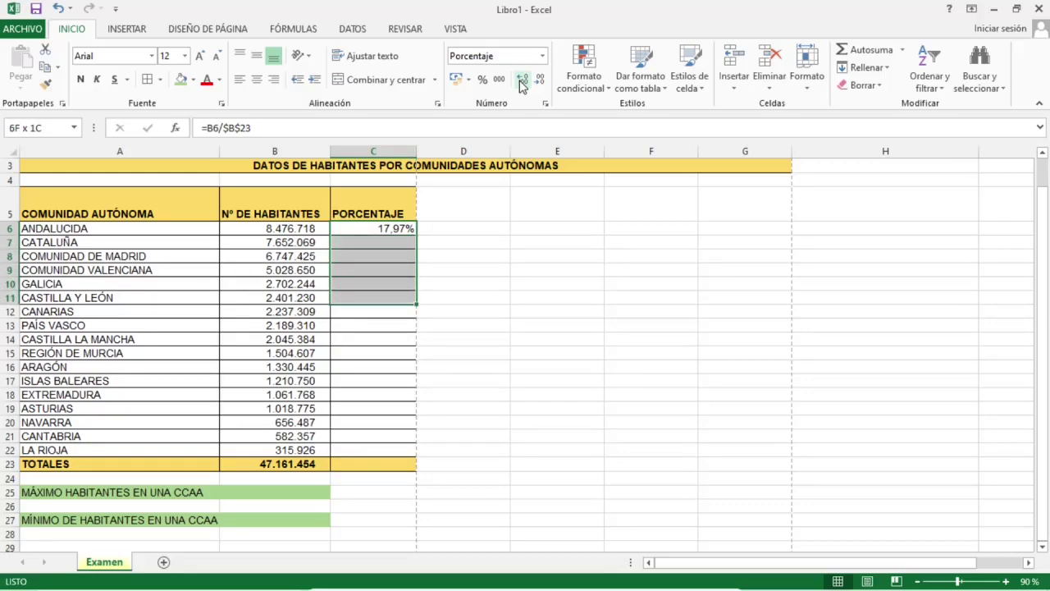
pyautogui.hotkey('shift', 'Down')
pyautogui.hotkey('shift', 'Down')
pyautogui.hotkey('shift', 'Down')
pyautogui.hotkey('shift', 'Down')
pyautogui.hotkey('shift', 'Down')
pyautogui.hotkey('shift', 'Down')
pyautogui.hotkey('shift', 'Down')
pyautogui.hotkey('shift', 'Down')
pyautogui.hotkey('shift', 'Down')
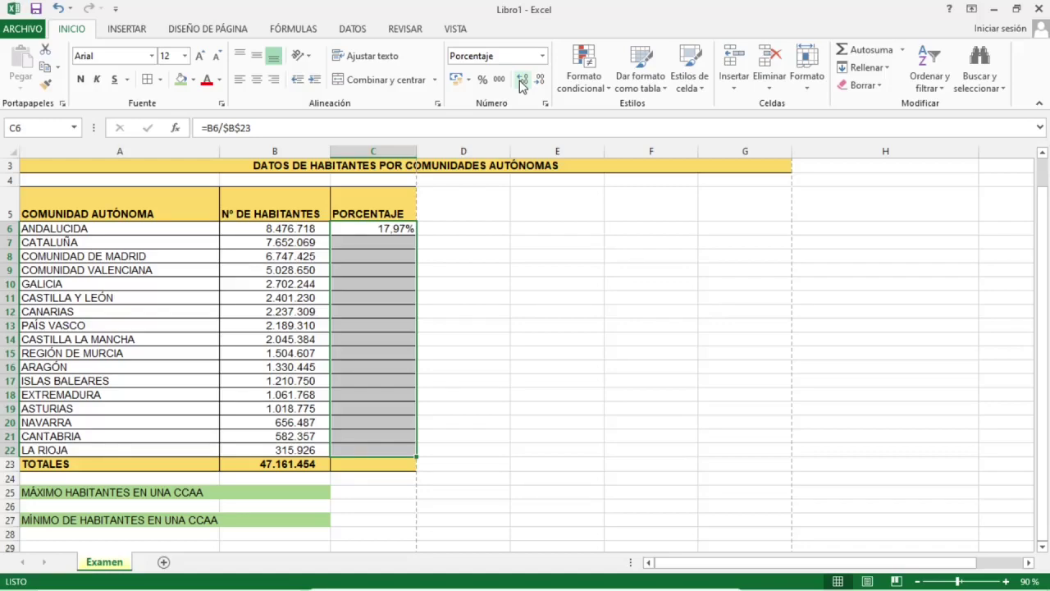
pyautogui.hotkey('ctrl', 'j')
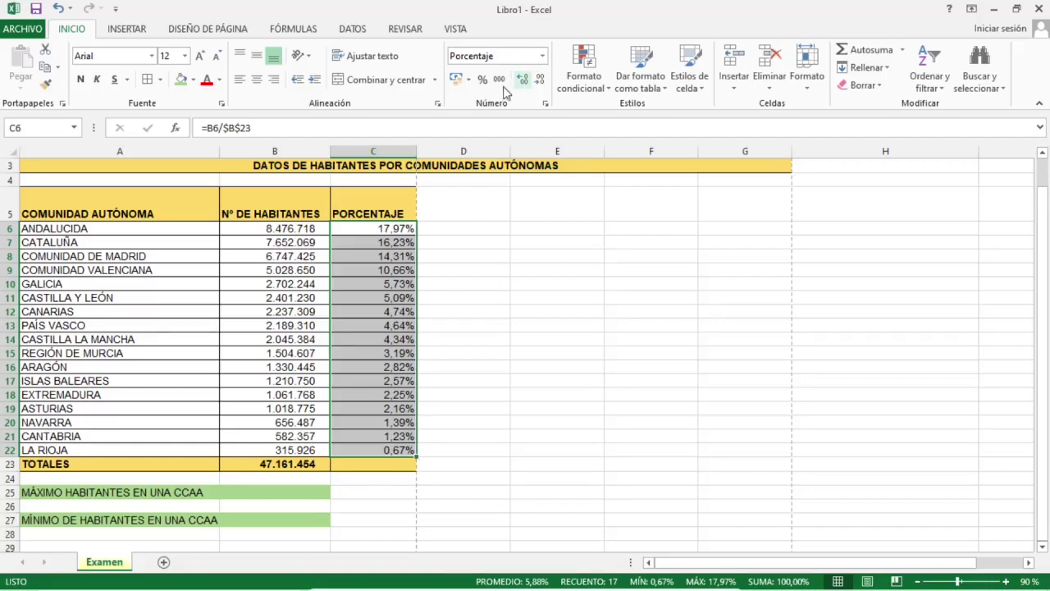
pyautogui.click(376, 228)
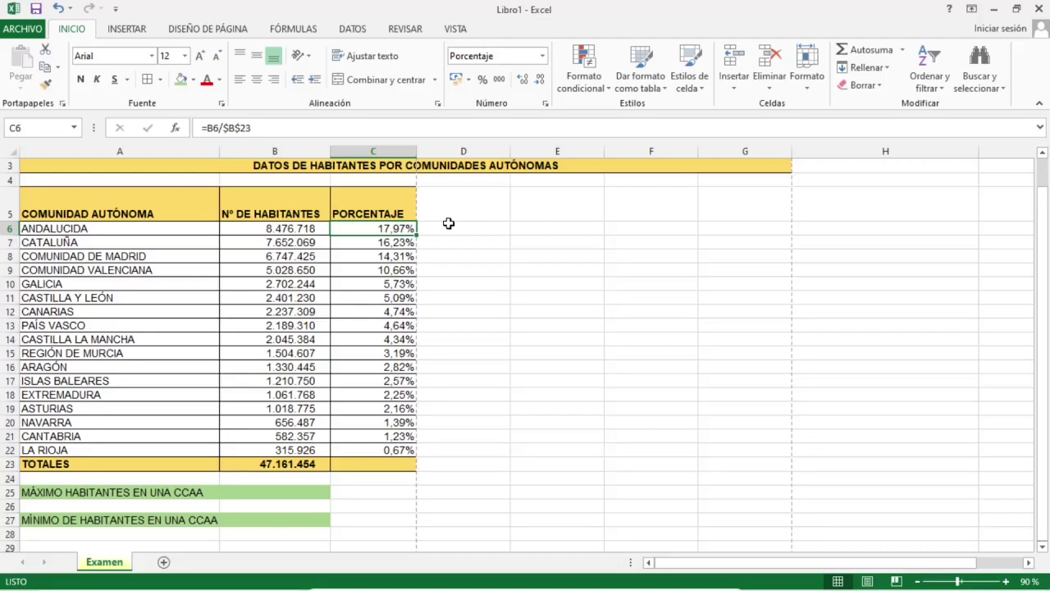
# Total the percentages in C23 with =SUMA(C6:C22) and show the result without decimals
pyautogui.click(370, 463)
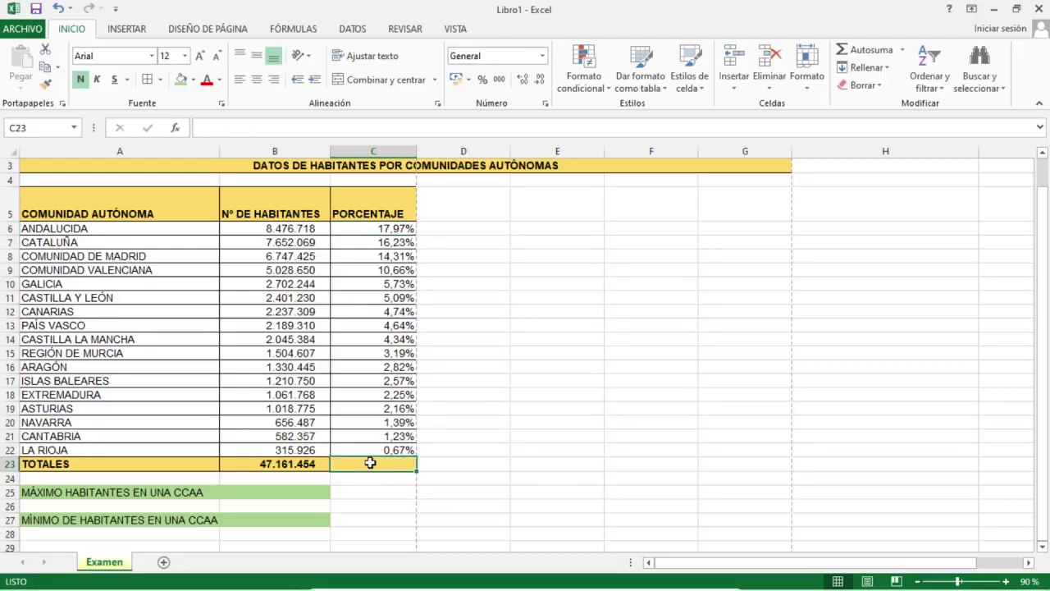
pyautogui.click(844, 51)
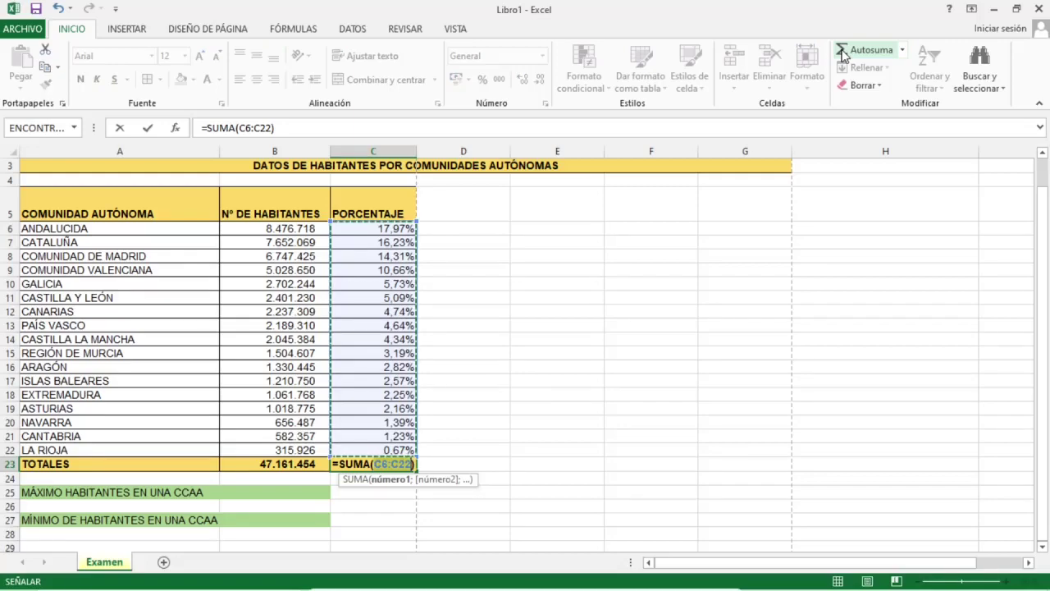
pyautogui.click(843, 53)
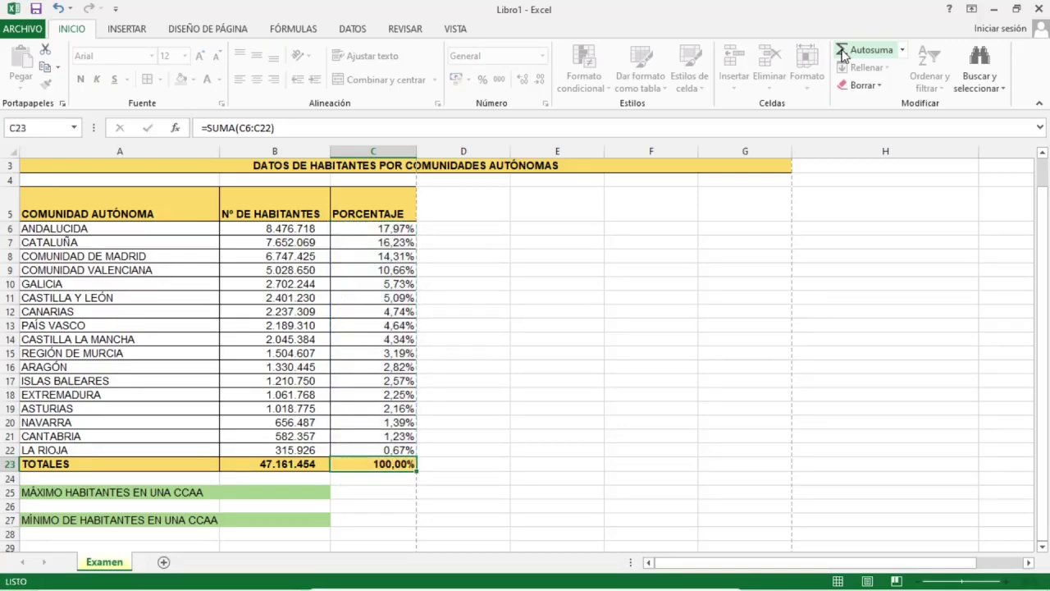
pyautogui.press('Return')
pyautogui.press('Up')
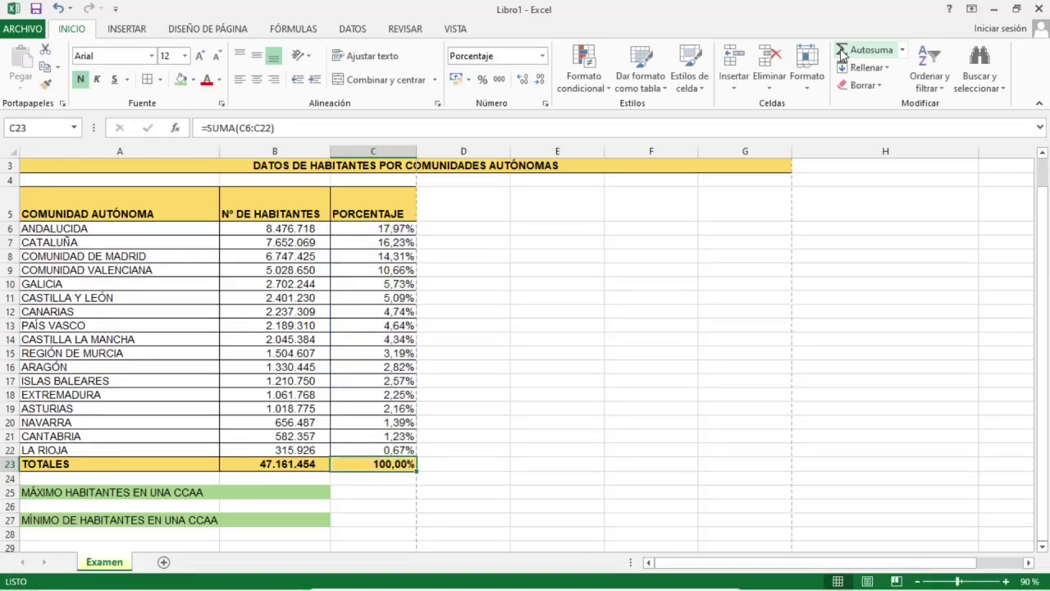
pyautogui.click(541, 82)
pyautogui.click(541, 83)
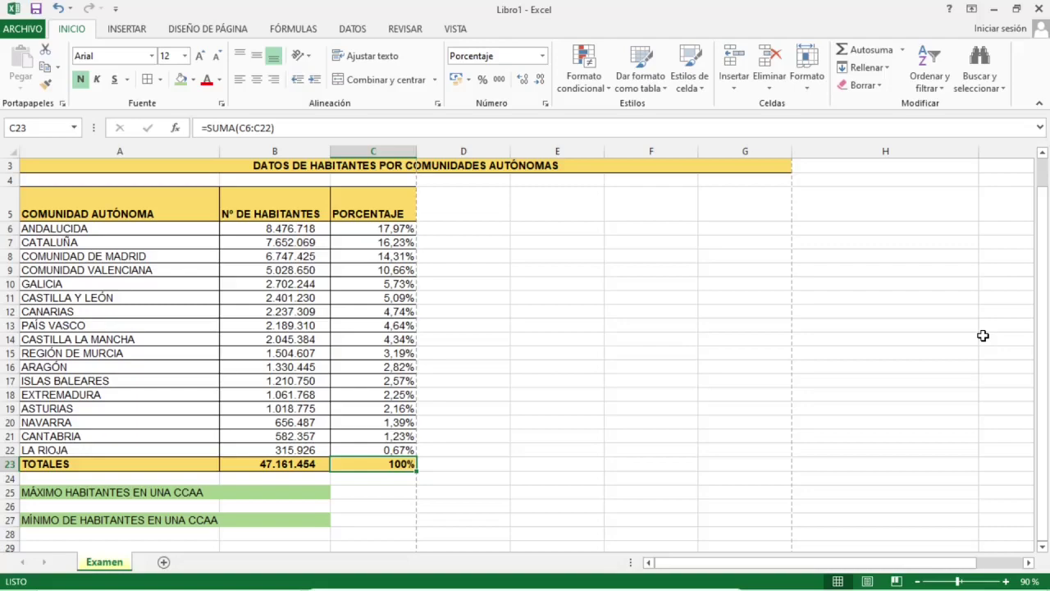
# Merge and center A26:B26 and A28:B28 below the MÁXIMO and MÍNIMO labels
pyautogui.click(146, 506)
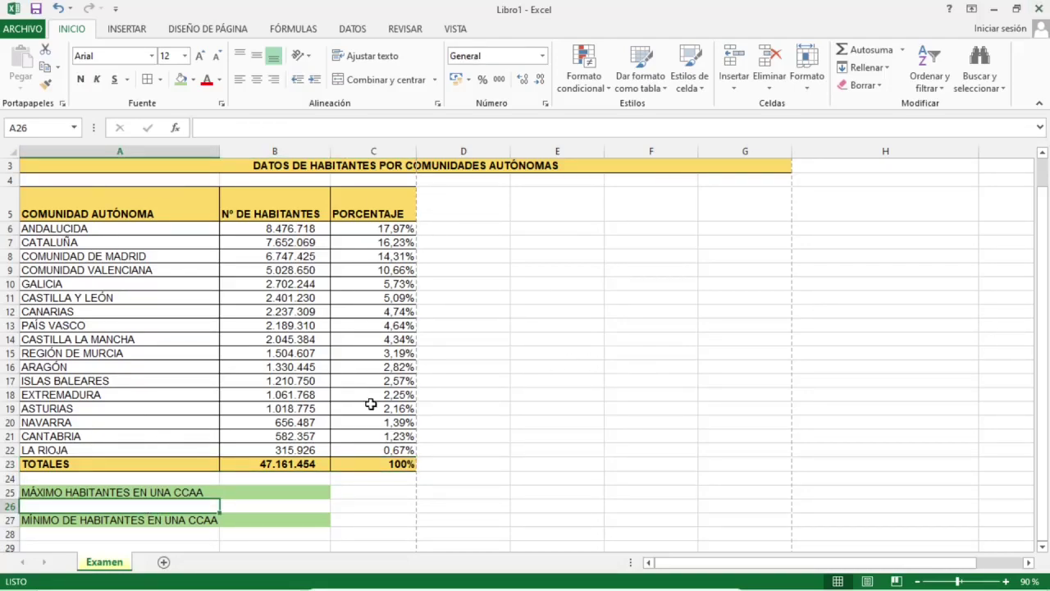
pyautogui.moveTo(164, 504); pyautogui.dragTo(259, 507)
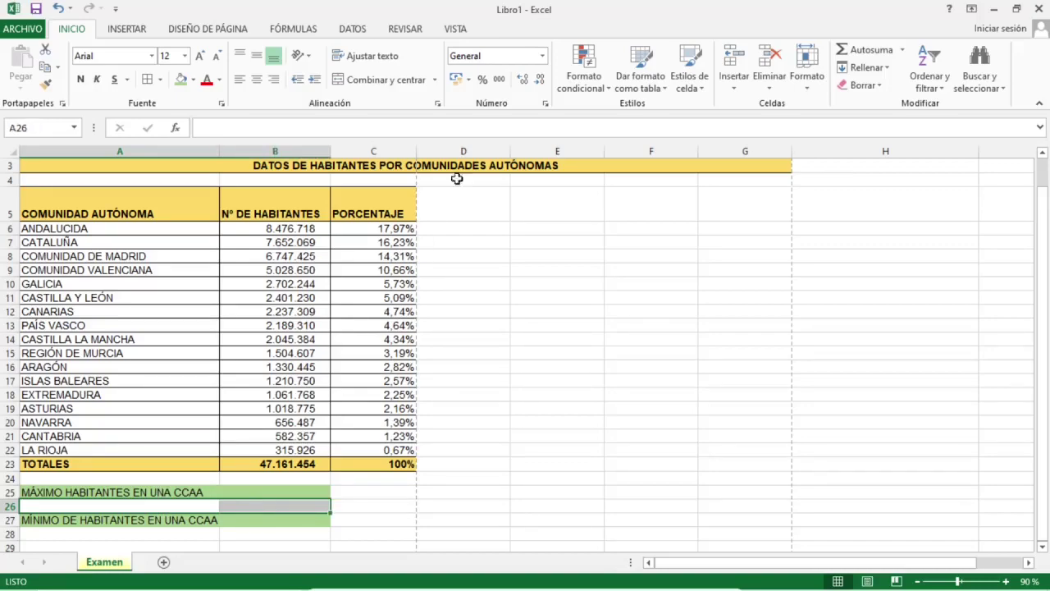
pyautogui.click(388, 83)
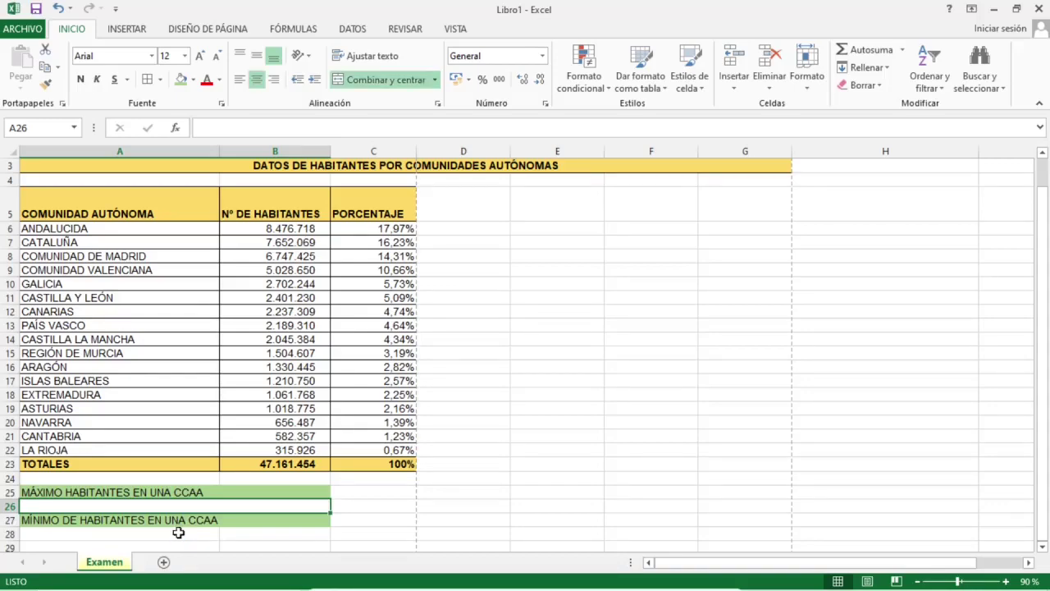
pyautogui.moveTo(178, 532); pyautogui.dragTo(240, 542)
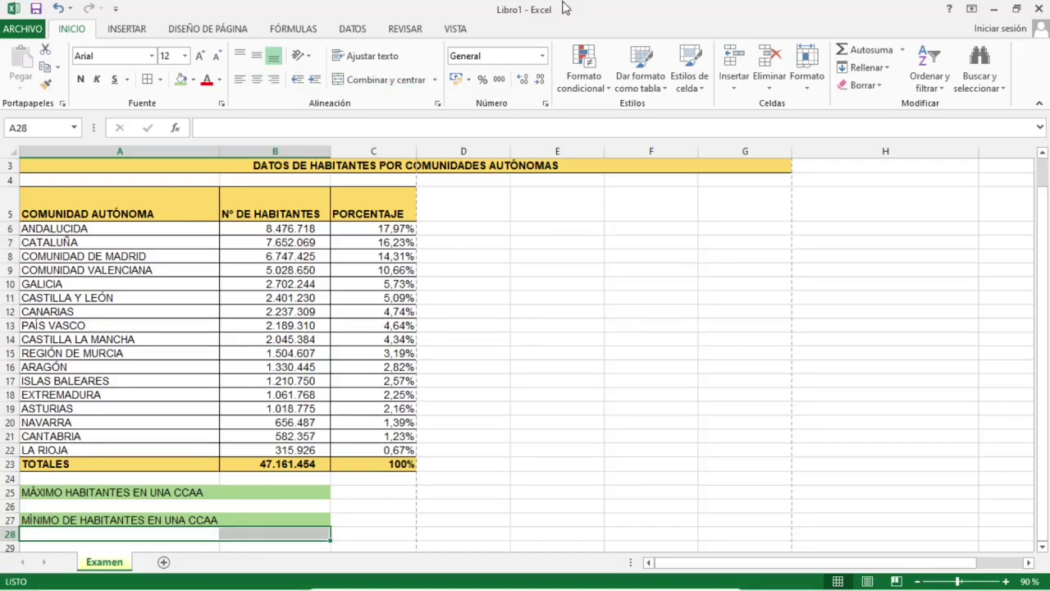
pyautogui.click(388, 81)
# Calculate the maximum number of inhabitants in merged cell A26 with =MAX(B6:B22)
pyautogui.click(158, 508)
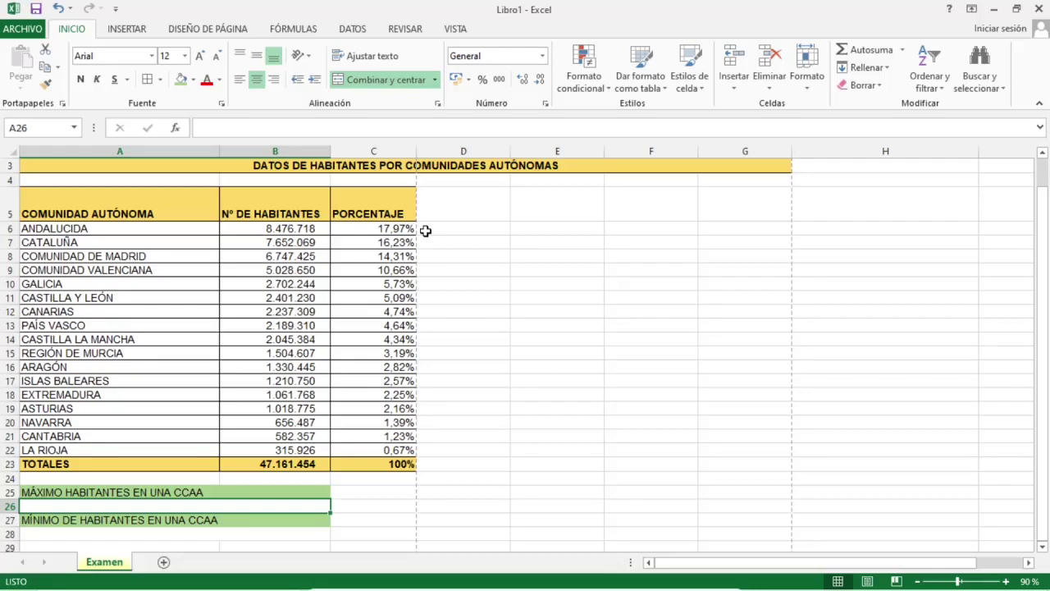
pyautogui.write('=')
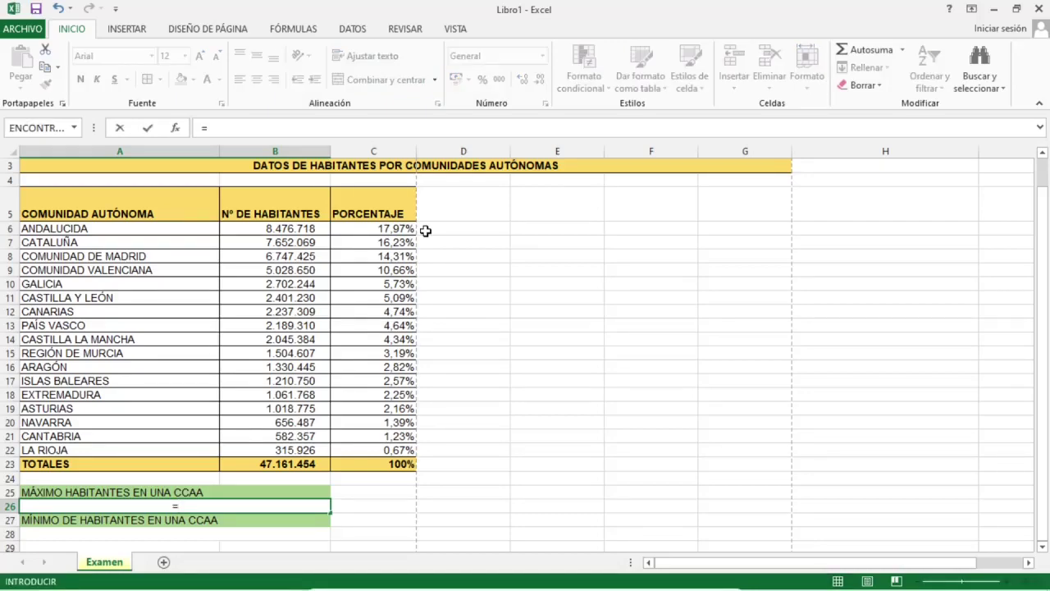
pyautogui.write('m')
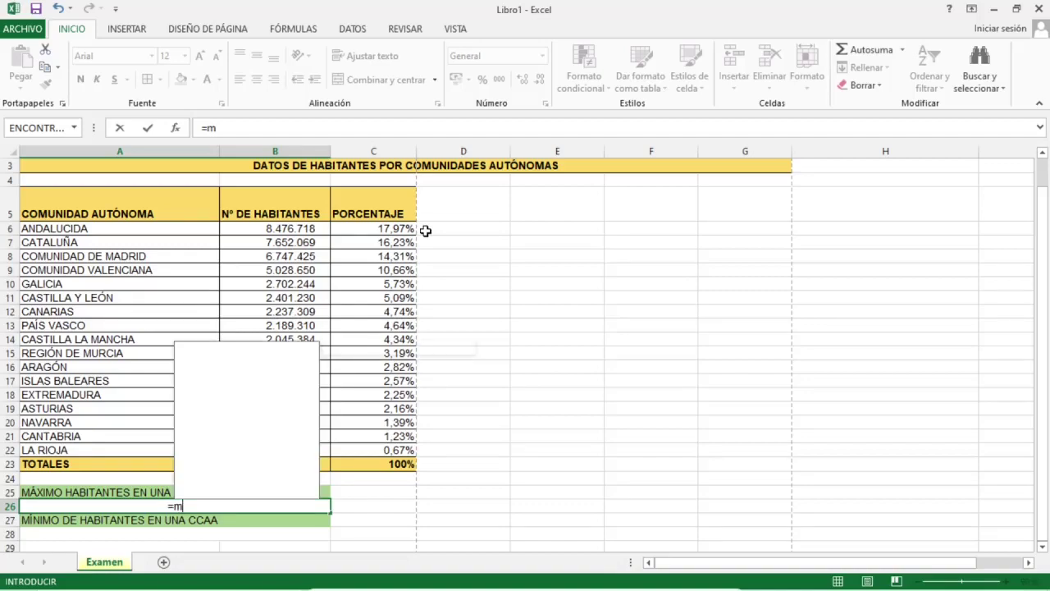
pyautogui.write('ax')
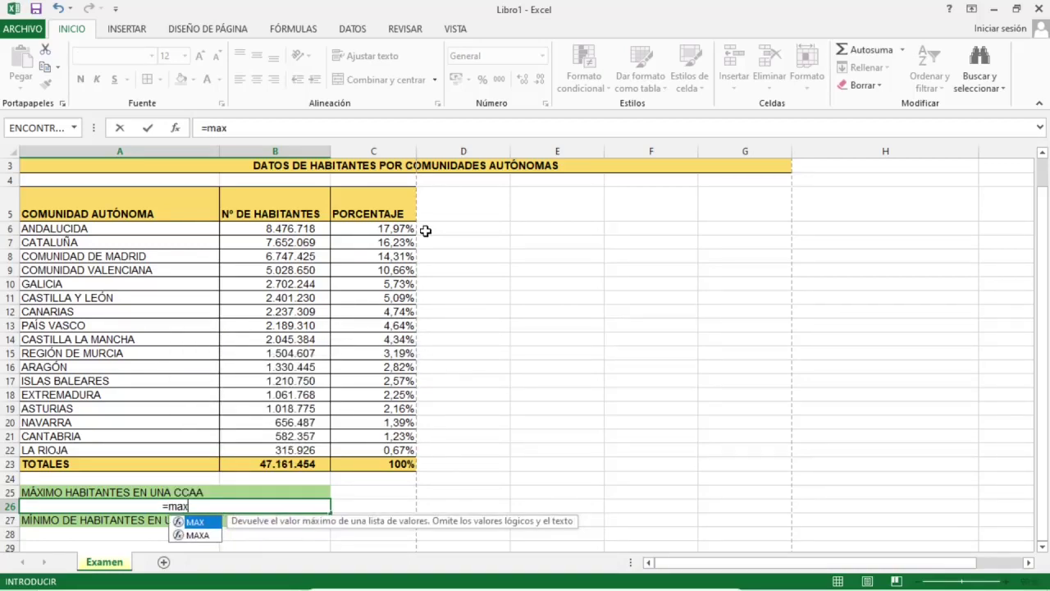
pyautogui.press('Tab')
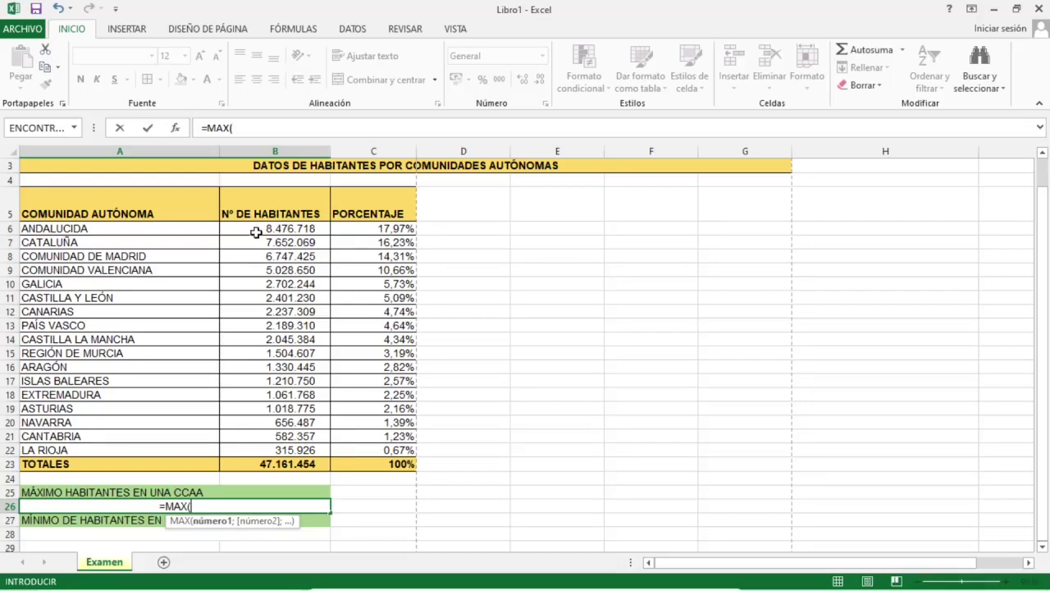
pyautogui.moveTo(258, 232); pyautogui.dragTo(265, 450)
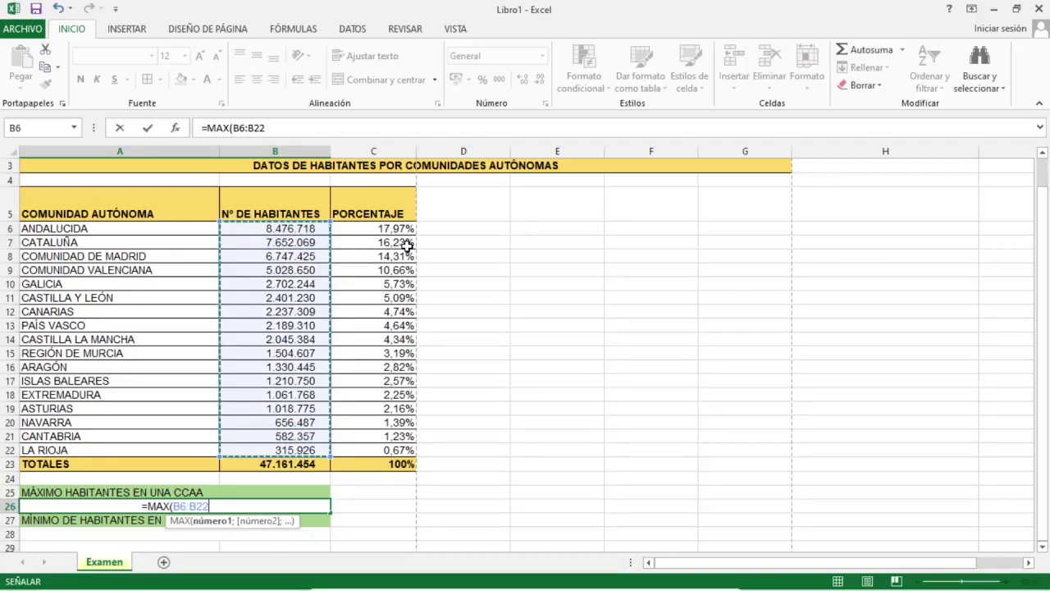
pyautogui.press('Return')
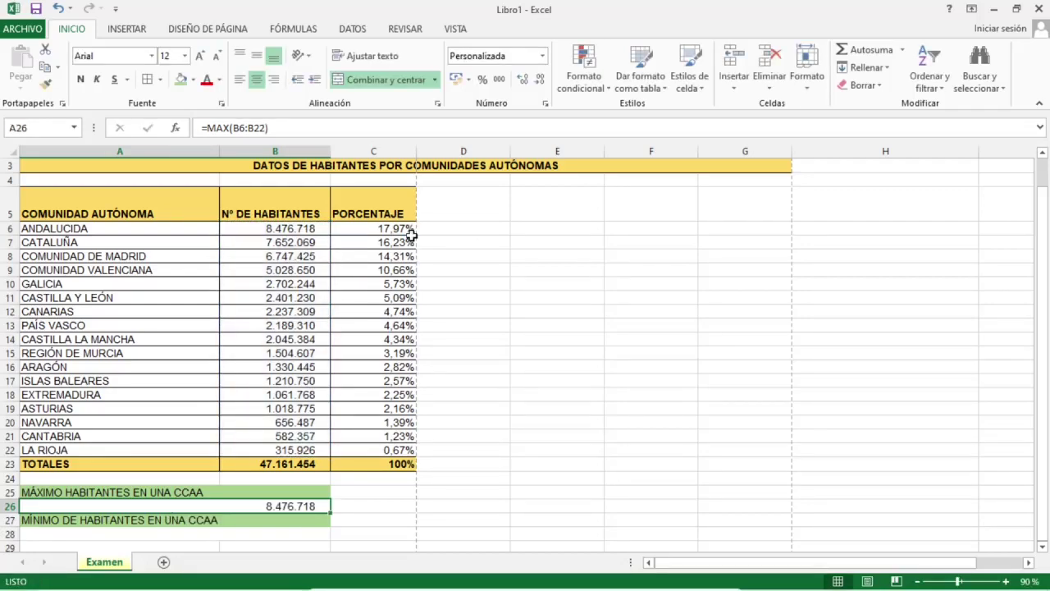
# Calculate the minimum number of inhabitants in merged cell A28 with =MIN(B6:B22)
pyautogui.press('Down')
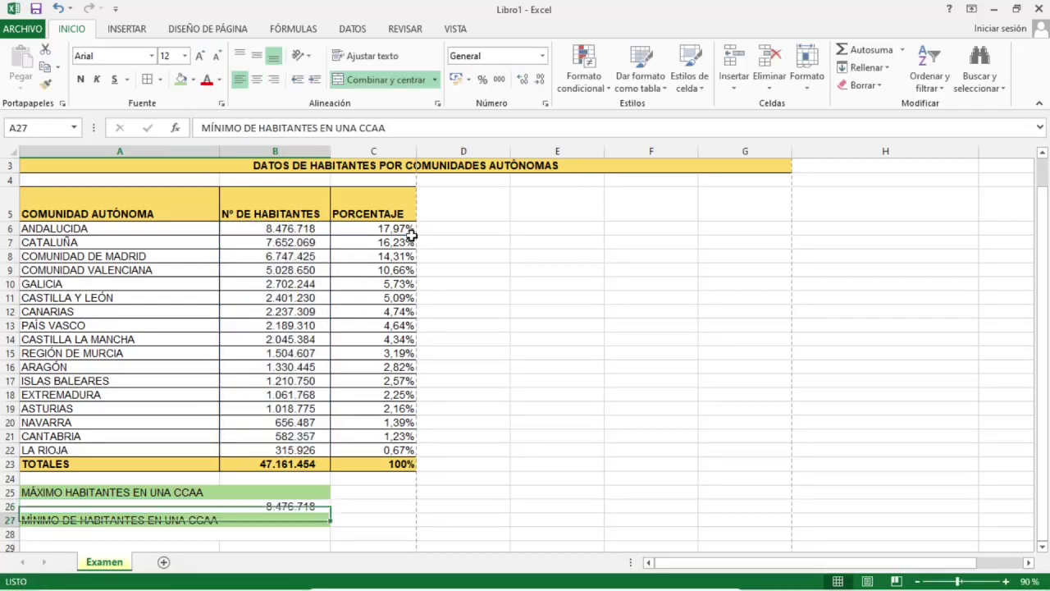
pyautogui.press('Down')
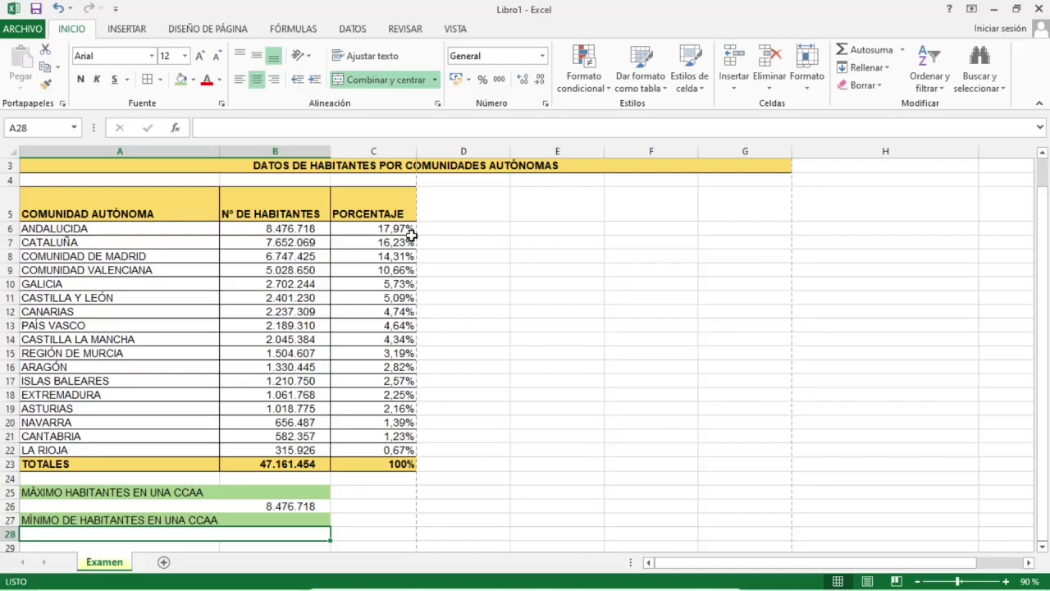
pyautogui.write('=min')
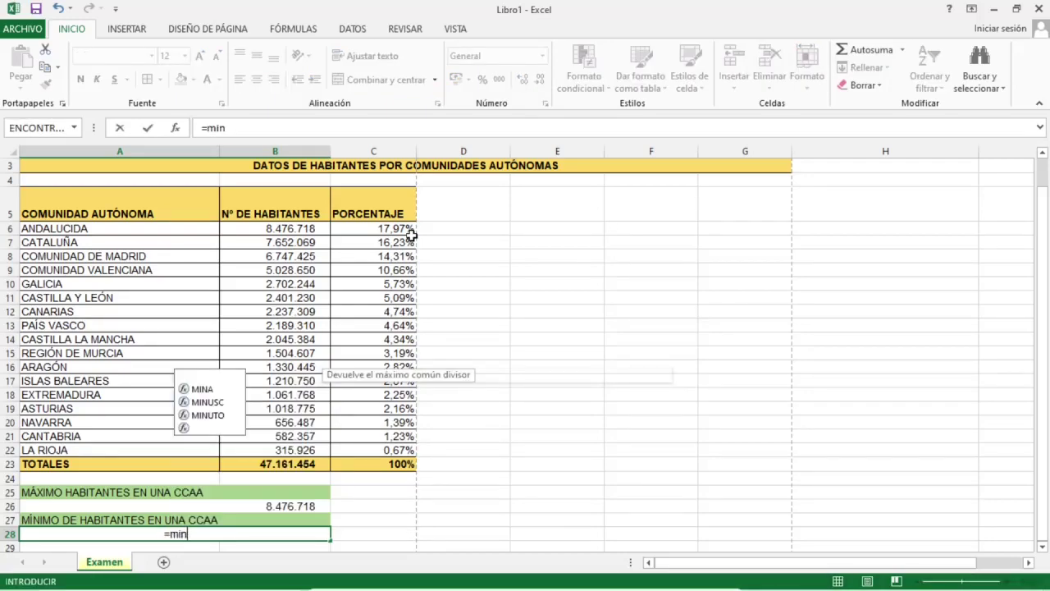
pyautogui.press('Tab')
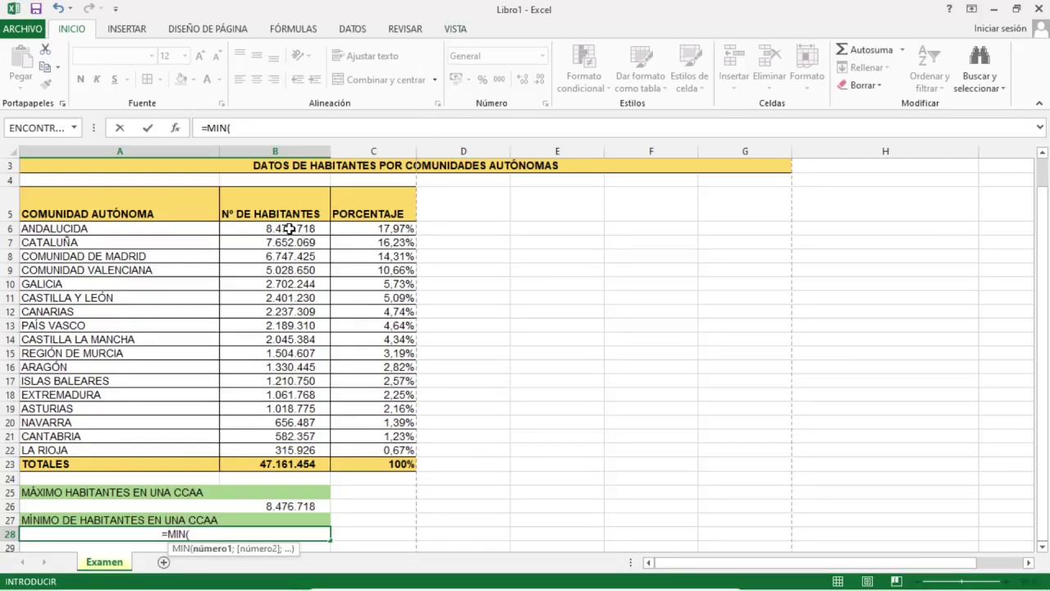
pyautogui.moveTo(292, 230); pyautogui.dragTo(291, 451)
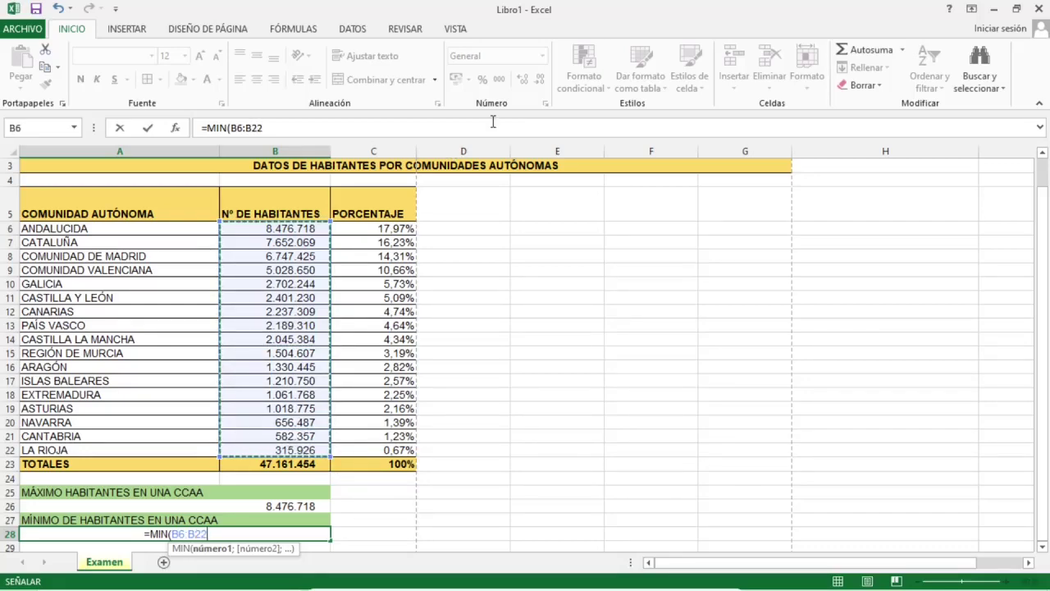
pyautogui.hotkey('ctrl', 'Return')
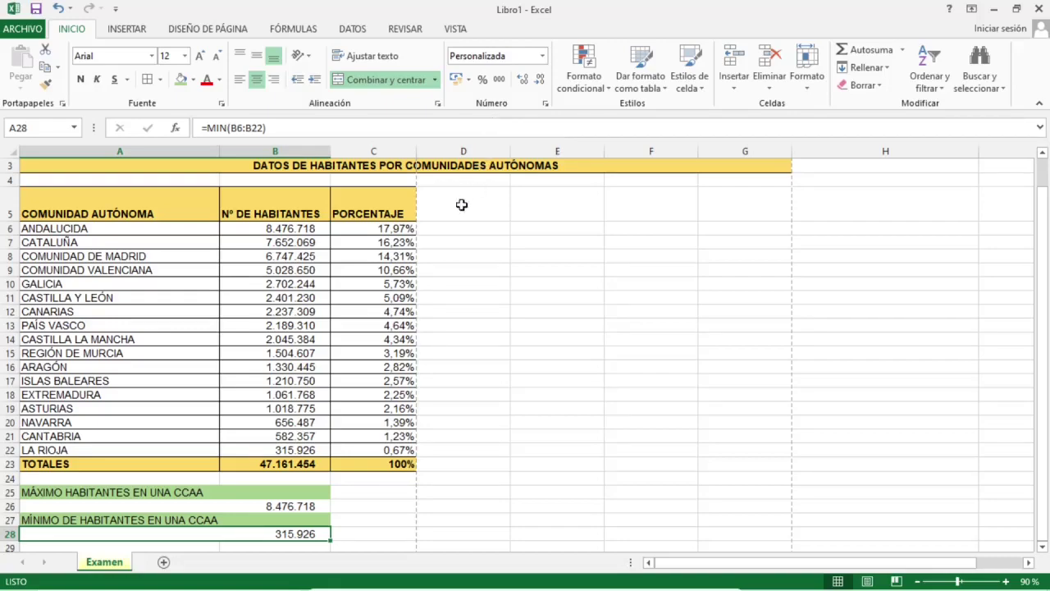
# Apply the custom number format #.##0 "habitantes" to the maximum and minimum results in A26 and A28
pyautogui.keyDown('ctrl'); pyautogui.click(294, 507); pyautogui.keyUp('ctrl')
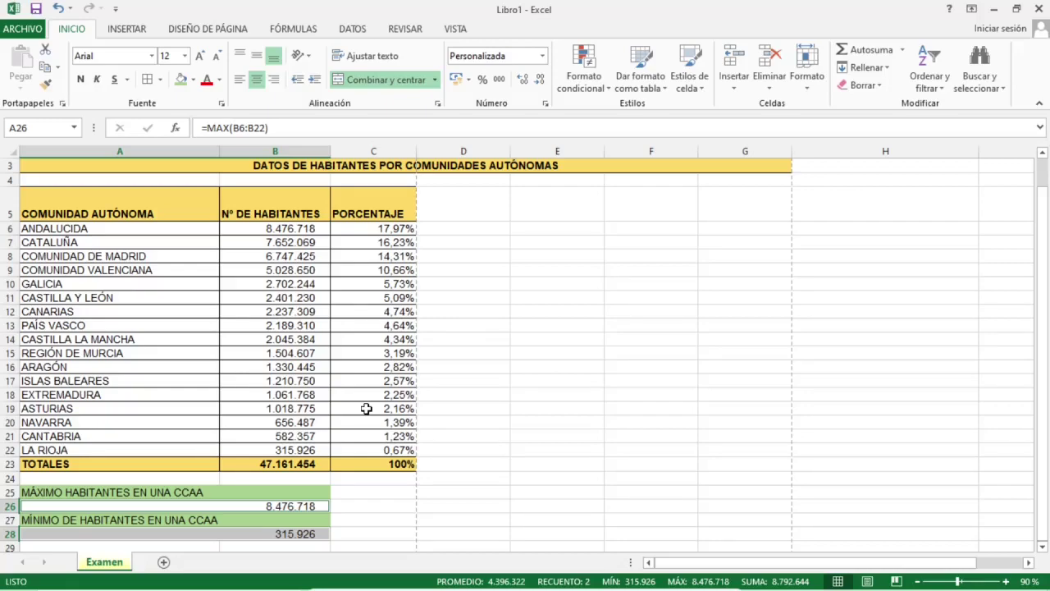
pyautogui.click(545, 104)
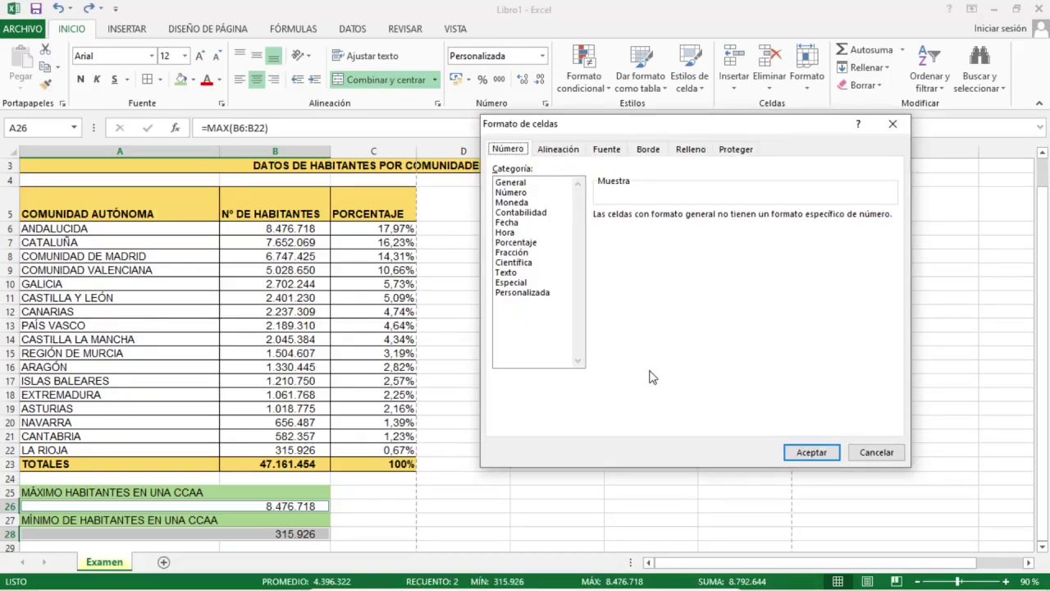
pyautogui.click(525, 192)
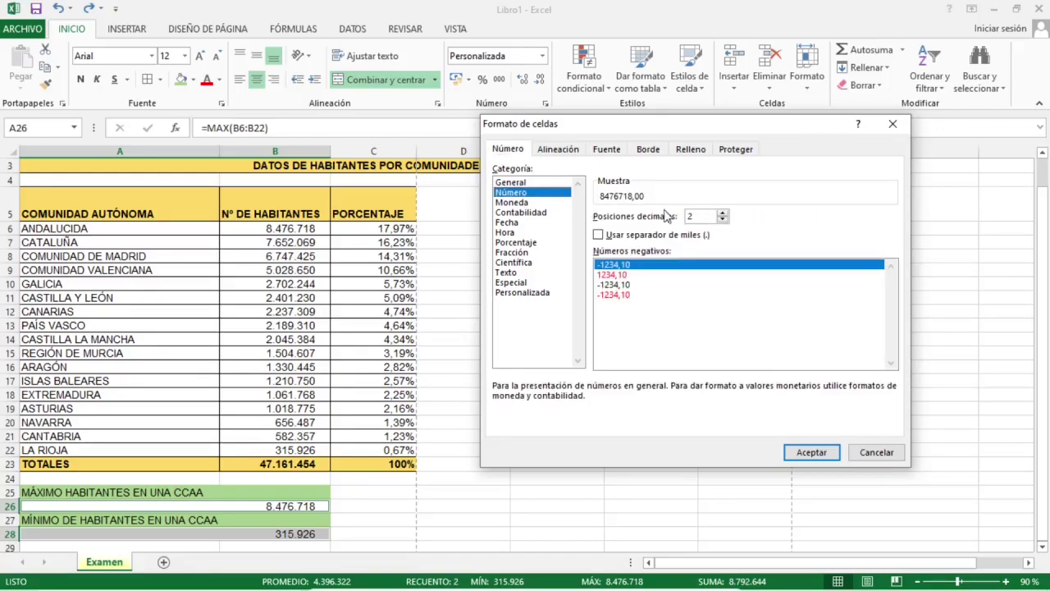
pyautogui.click(599, 235)
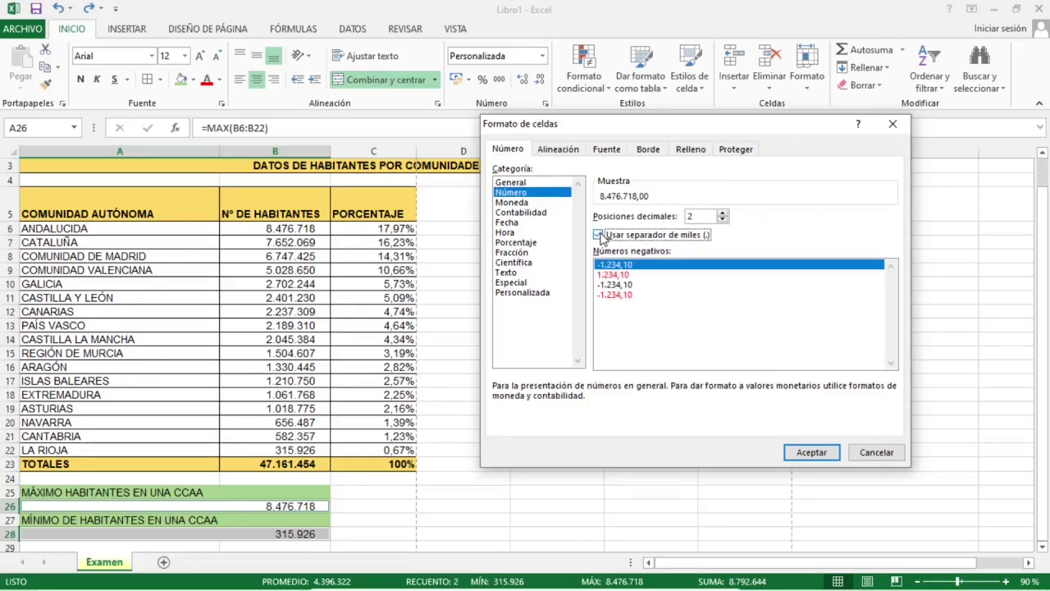
pyautogui.click(722, 220)
pyautogui.click(722, 220)
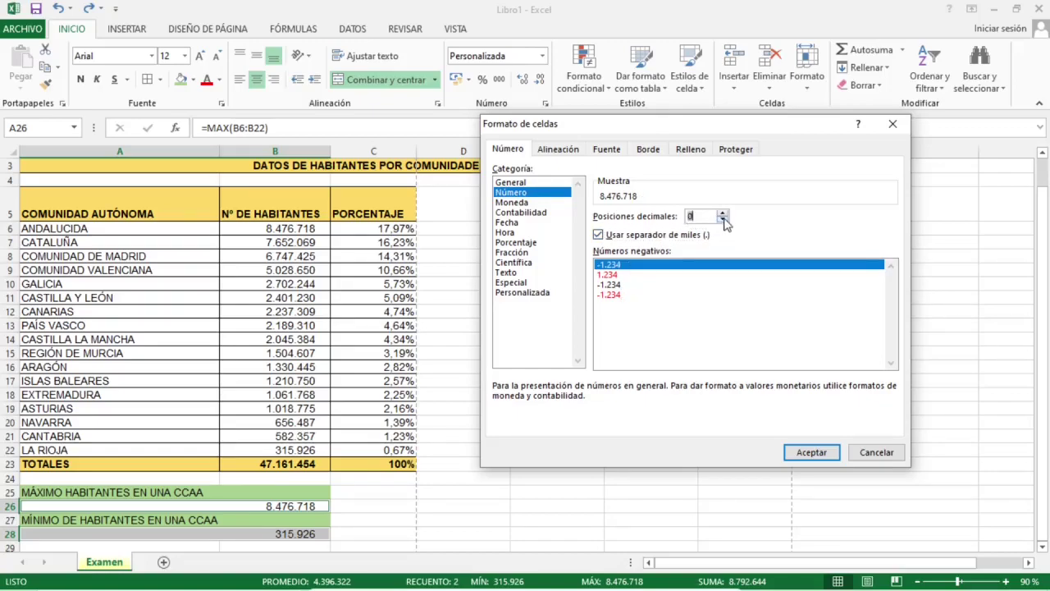
pyautogui.click(541, 293)
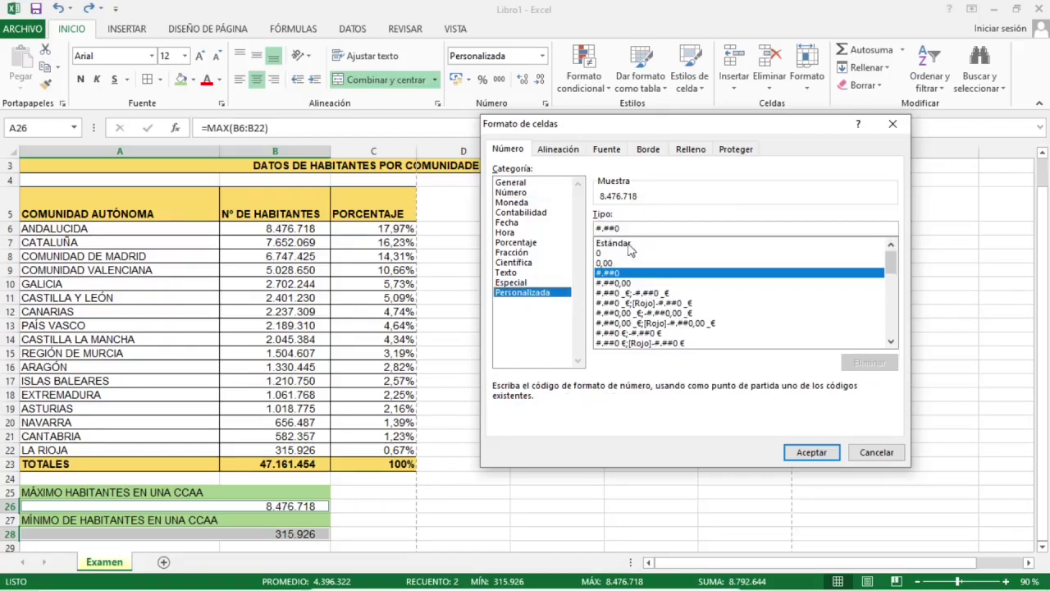
pyautogui.click(695, 226)
pyautogui.write('"habita')
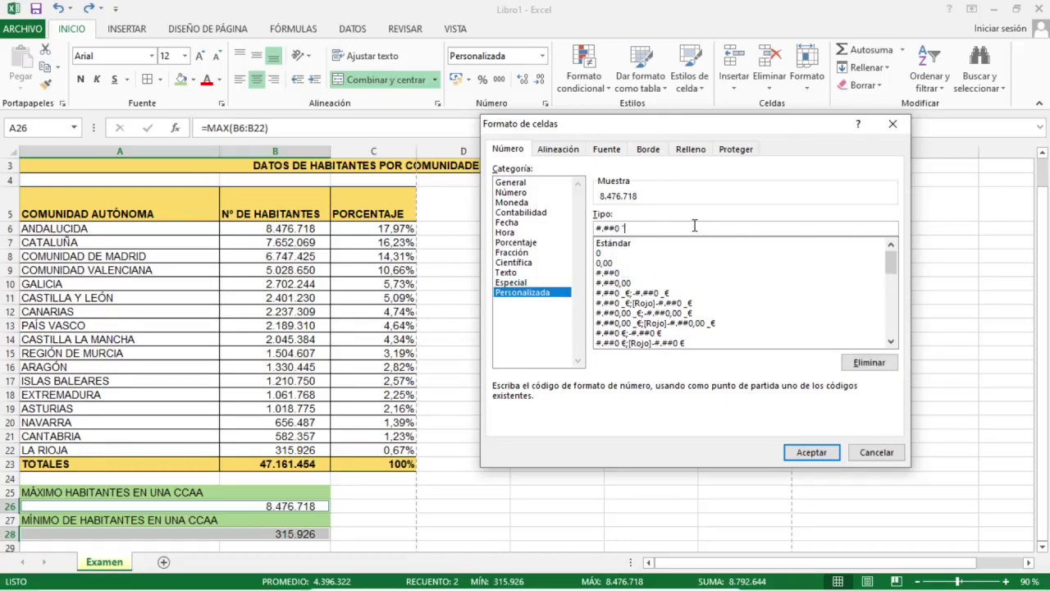
pyautogui.write('ntes"')
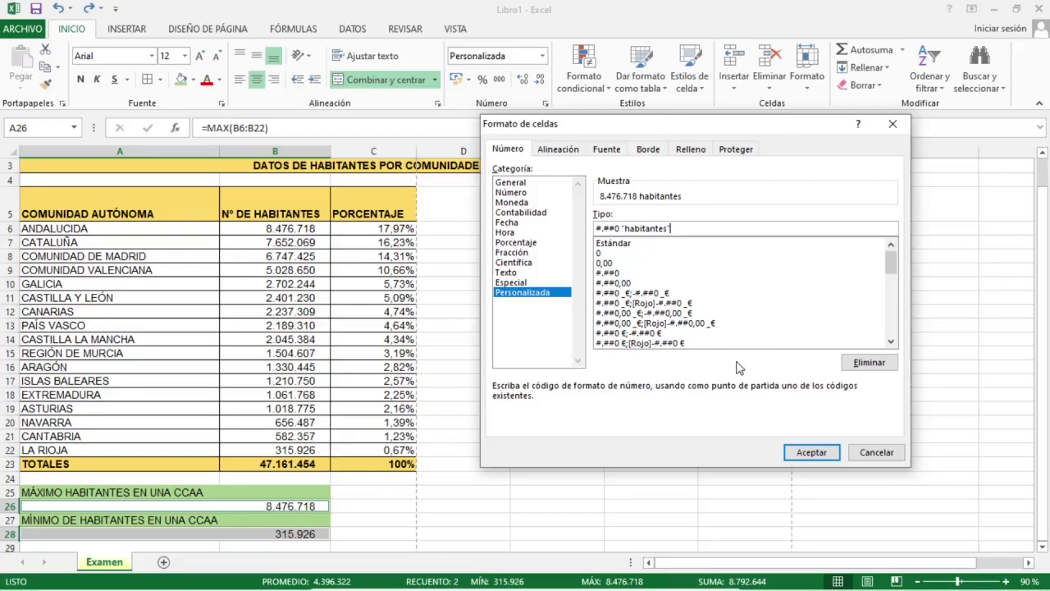
pyautogui.click(811, 453)
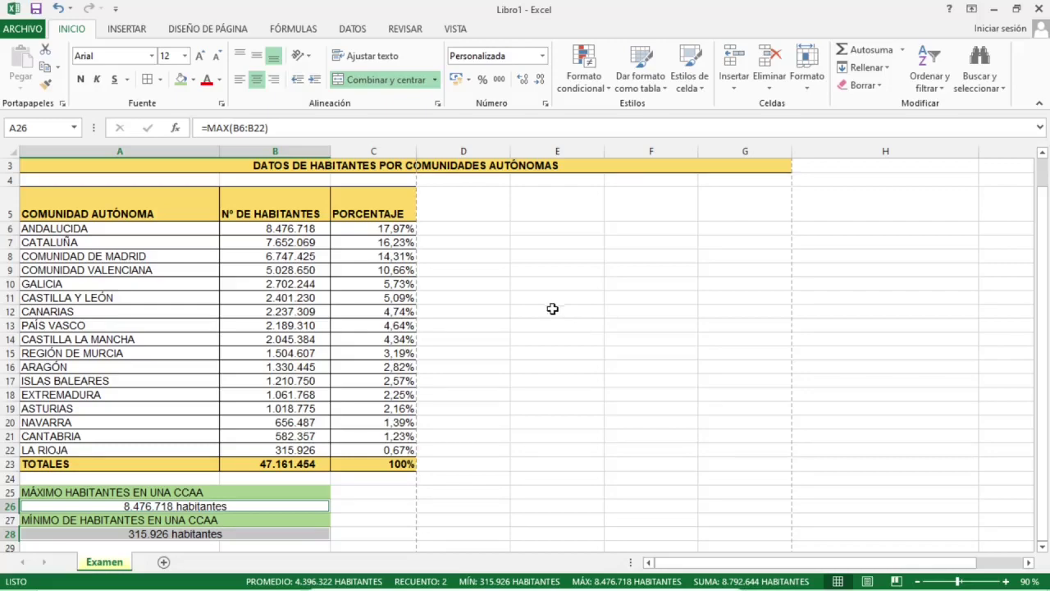
# Insert a 2D pie chart from A6:B22 and place it beside the table, starting in column D at row 5
pyautogui.moveTo(132, 228); pyautogui.dragTo(284, 450)
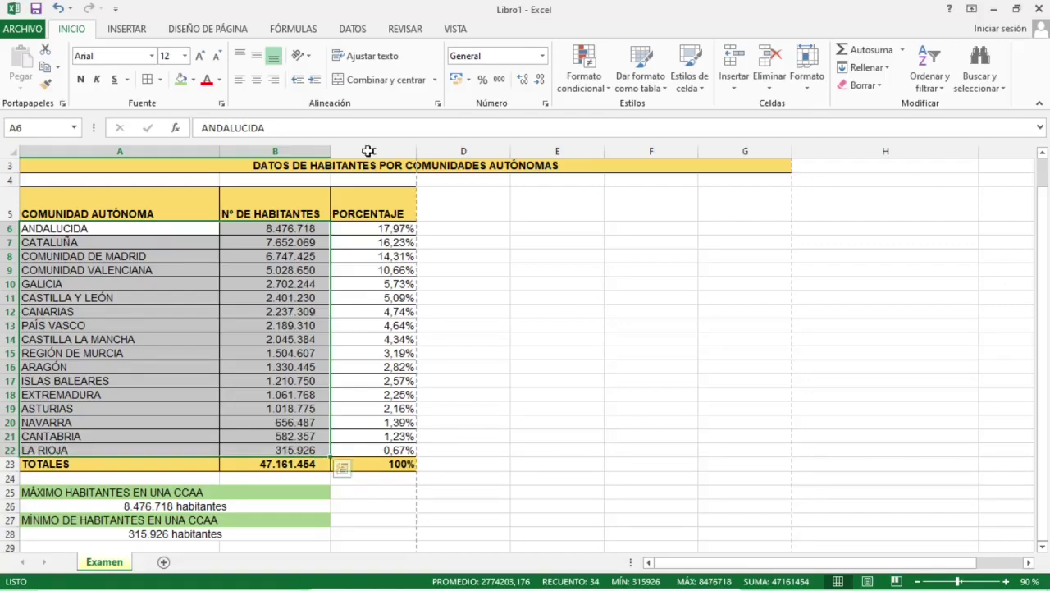
pyautogui.click(125, 31)
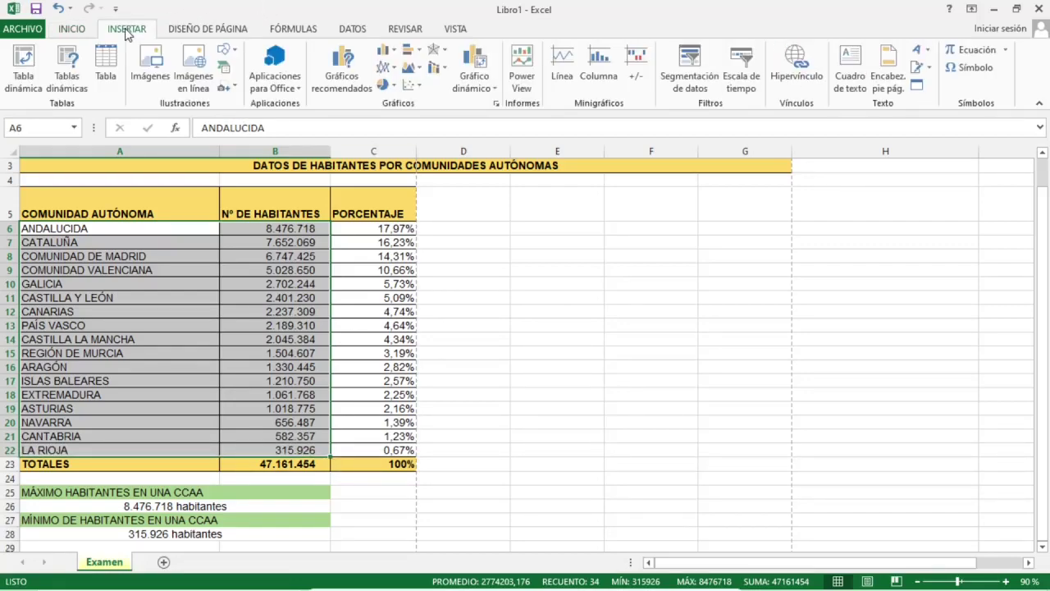
pyautogui.click(394, 86)
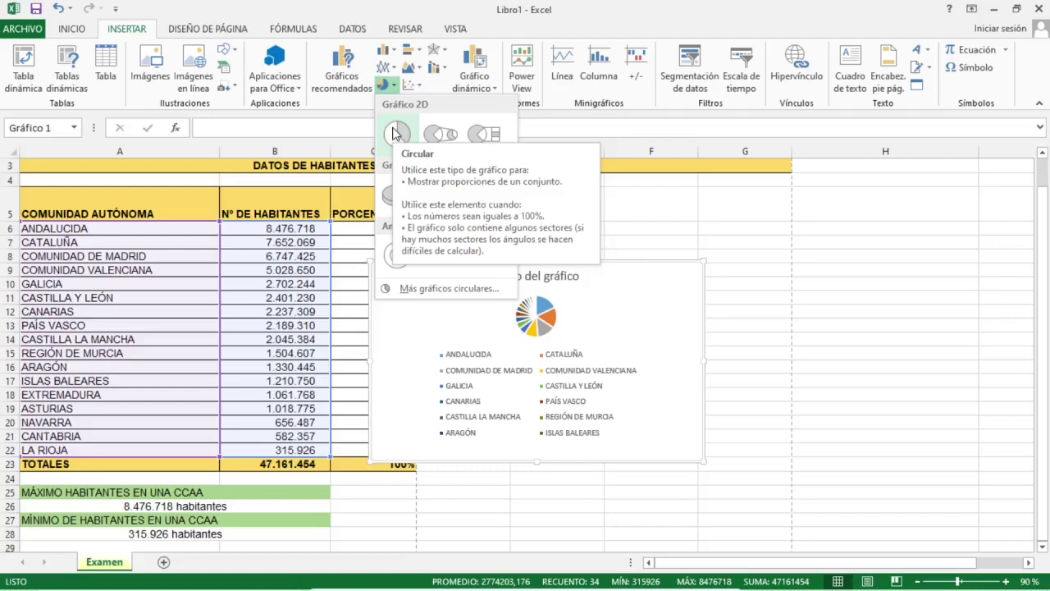
pyautogui.click(396, 134)
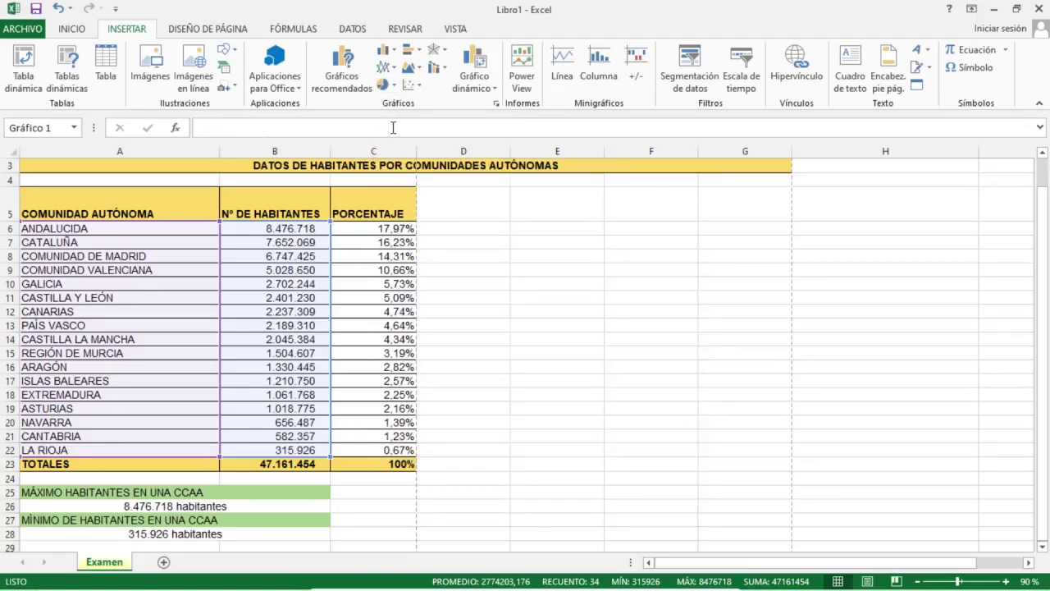
pyautogui.moveTo(645, 296)
pyautogui.mouseDown()
pyautogui.moveTo(694, 272)
pyautogui.moveTo(702, 234)
pyautogui.mouseUp()
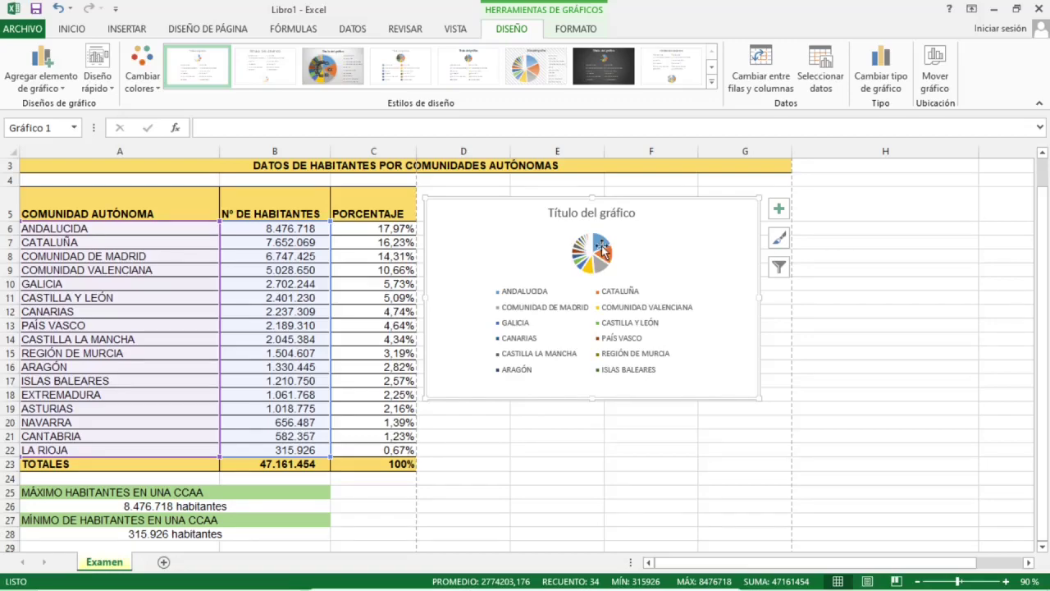
# Replace the pie chart's placeholder title with "Nº habitantes"
pyautogui.click(602, 211)
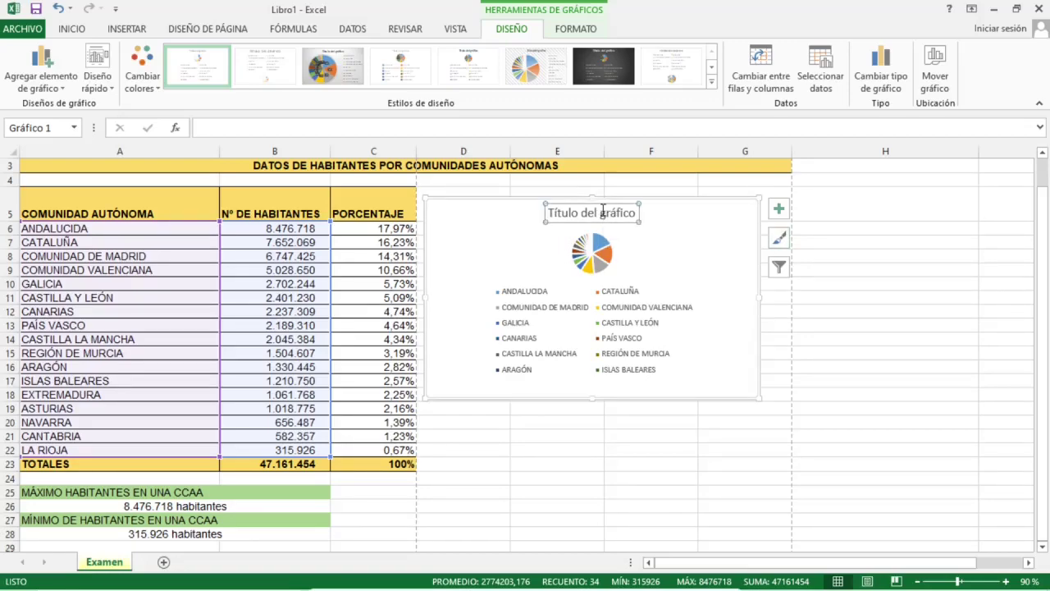
pyautogui.click(602, 212)
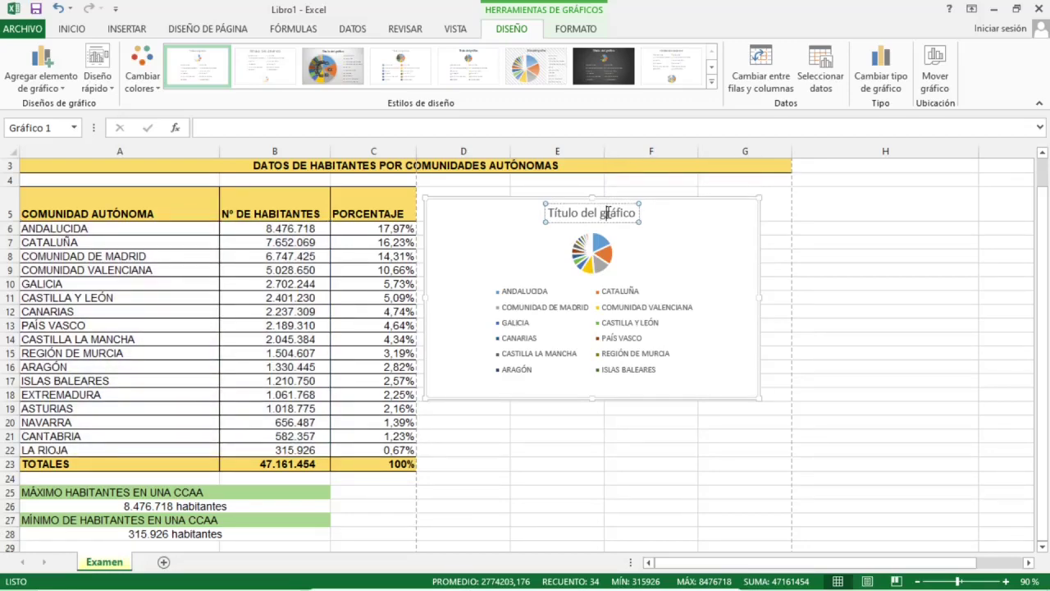
pyautogui.tripleClick(608, 213)
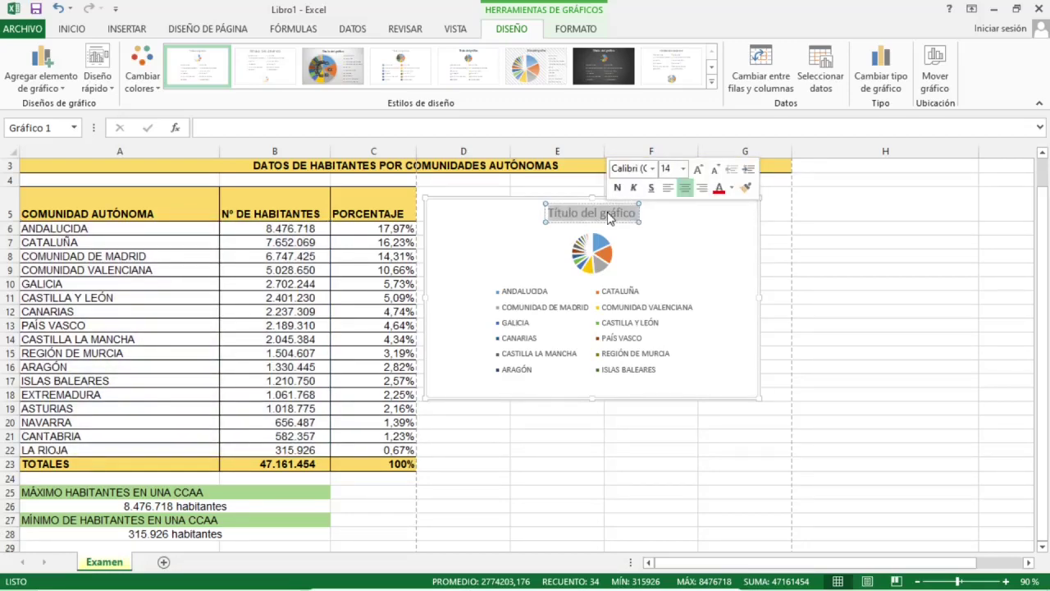
pyautogui.write('Nº')
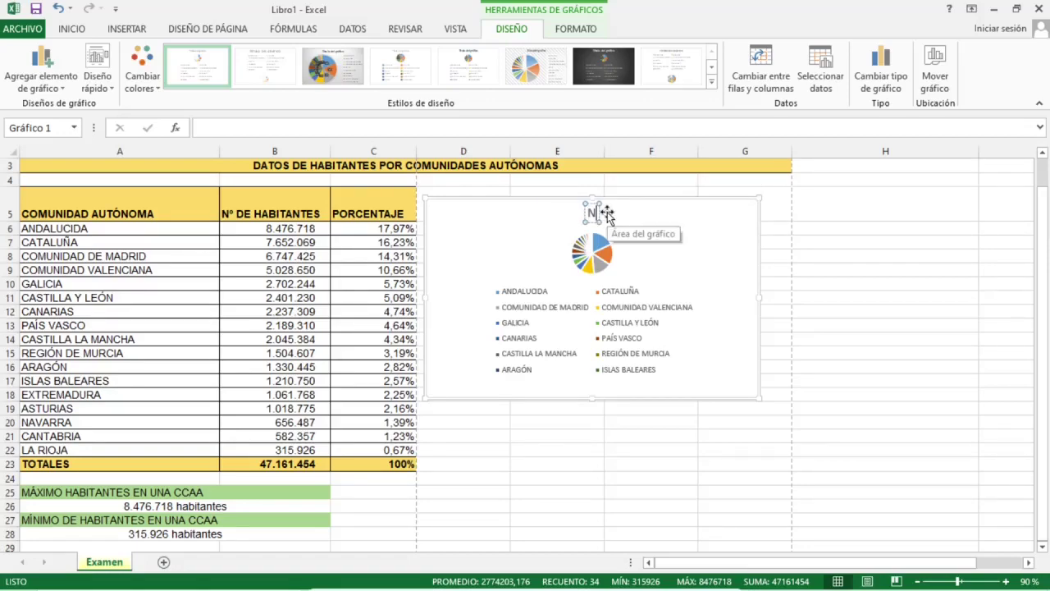
pyautogui.write(' habitantes')
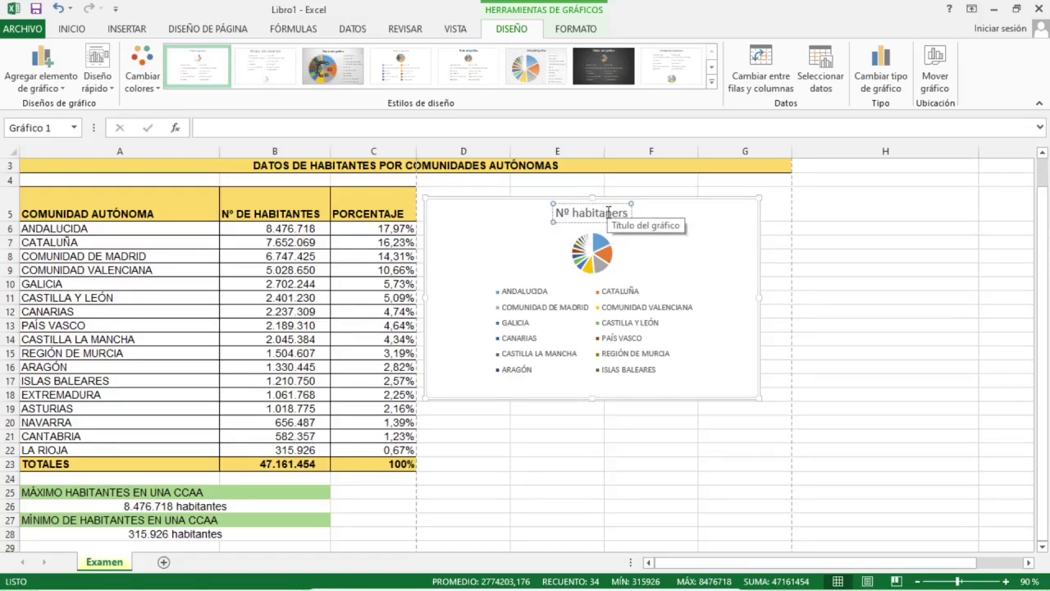
pyautogui.press('BackSpace')
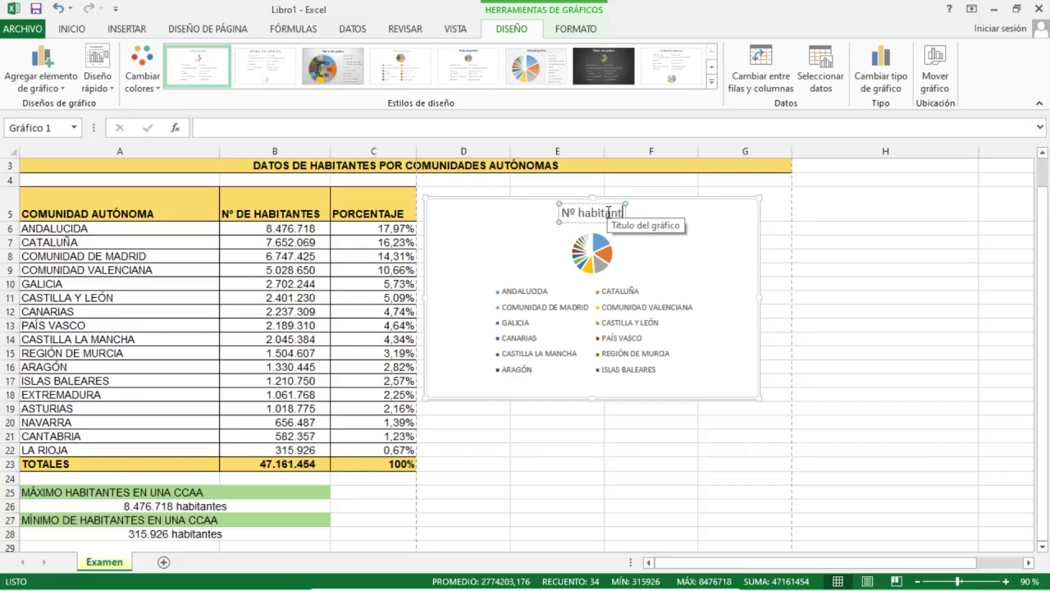
pyautogui.write('s')
pyautogui.click(701, 254)
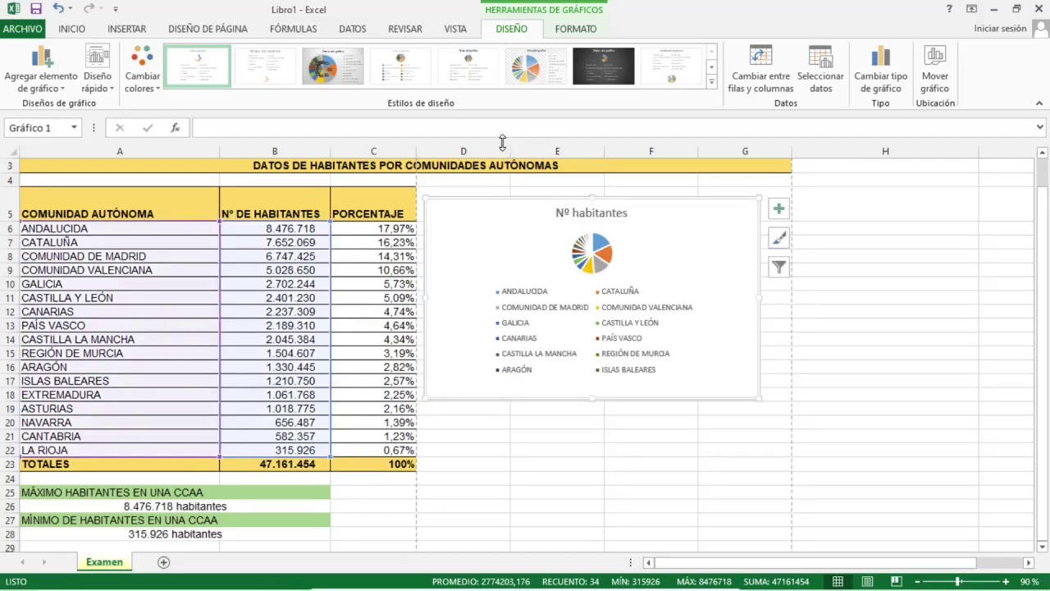
# Narrow columns D to G together to one equal, slightly smaller width
pyautogui.moveTo(462, 149); pyautogui.dragTo(642, 153)
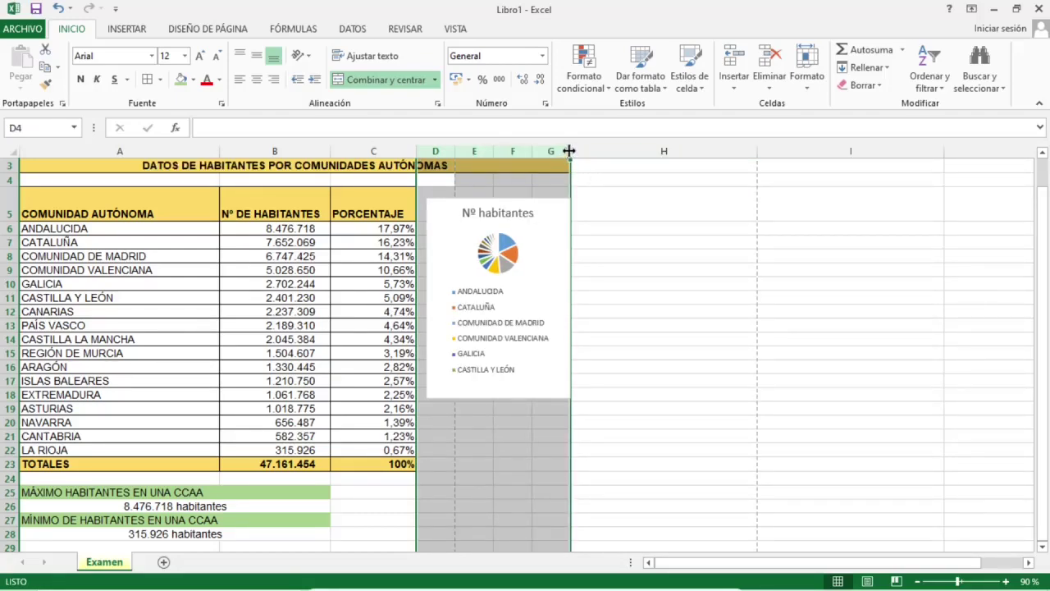
pyautogui.moveTo(572, 154); pyautogui.dragTo(603, 154)
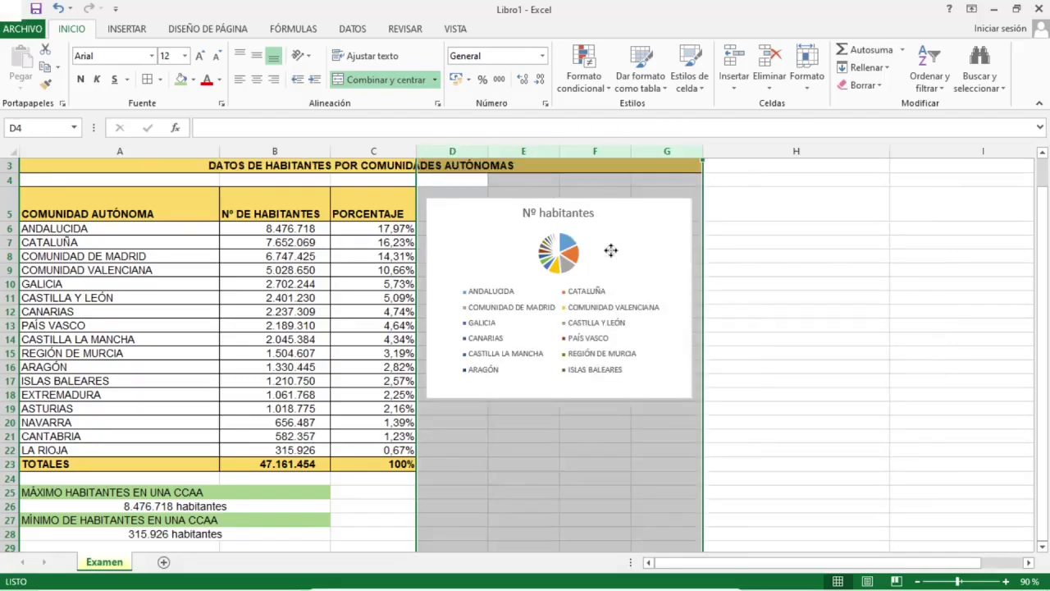
# Enlarge the pie chart so it extends into column H and down to row 22, with room for every community in the legend
pyautogui.click(618, 269)
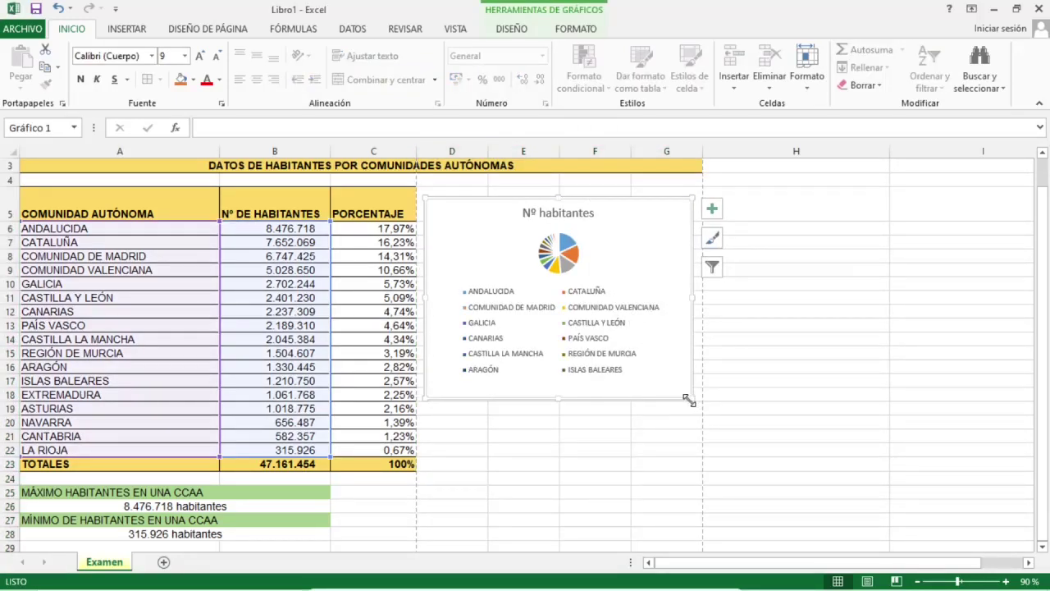
pyautogui.moveTo(688, 400); pyautogui.dragTo(854, 403)
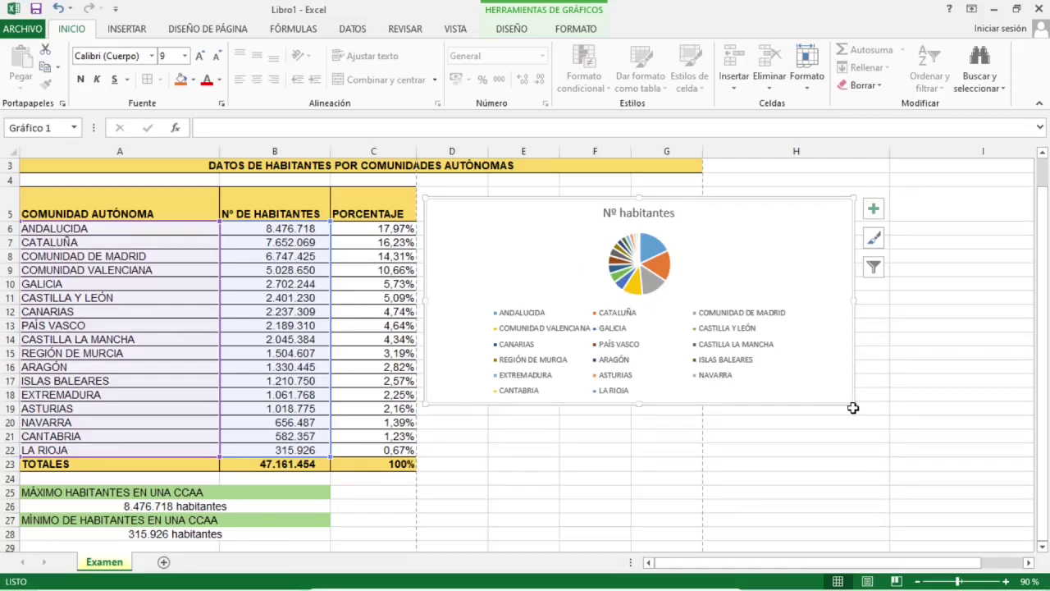
pyautogui.click(851, 407)
pyautogui.click(850, 401)
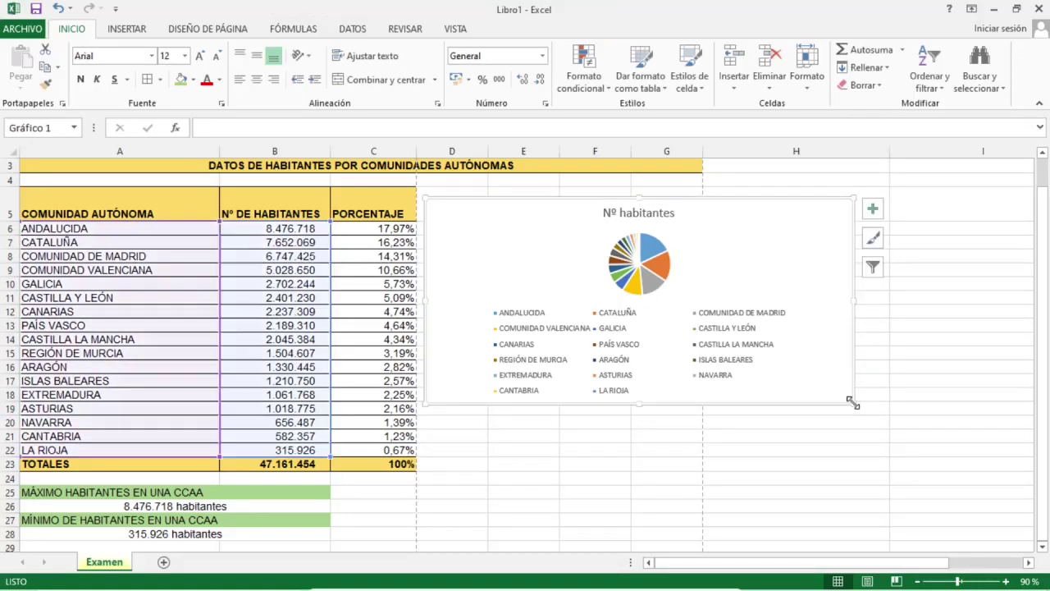
pyautogui.moveTo(851, 401); pyautogui.dragTo(805, 468)
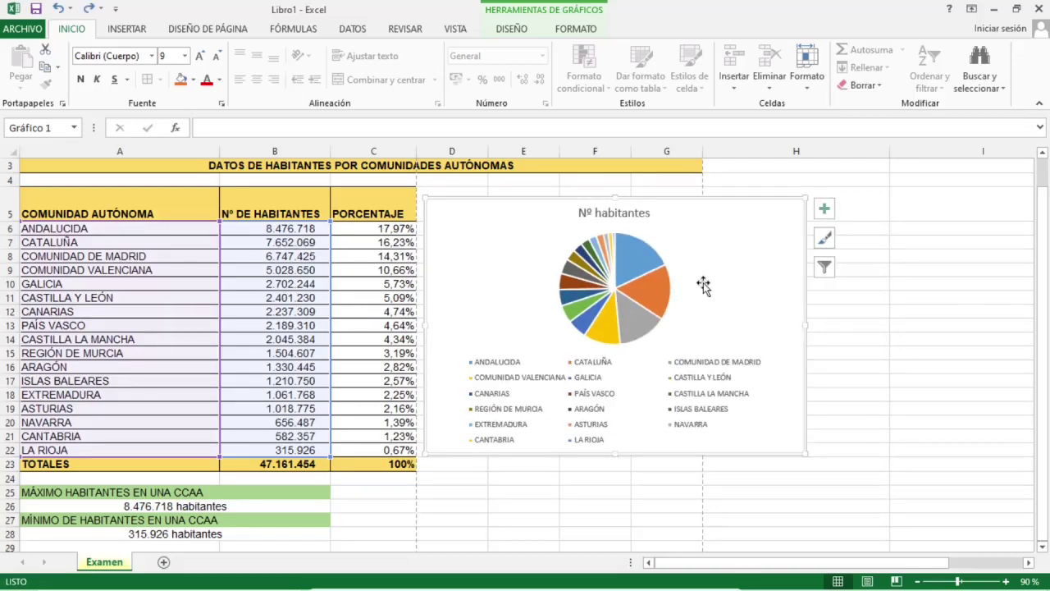
# Narrow the chart legend so its entries form two columns, and center it under the pie
pyautogui.click(726, 394)
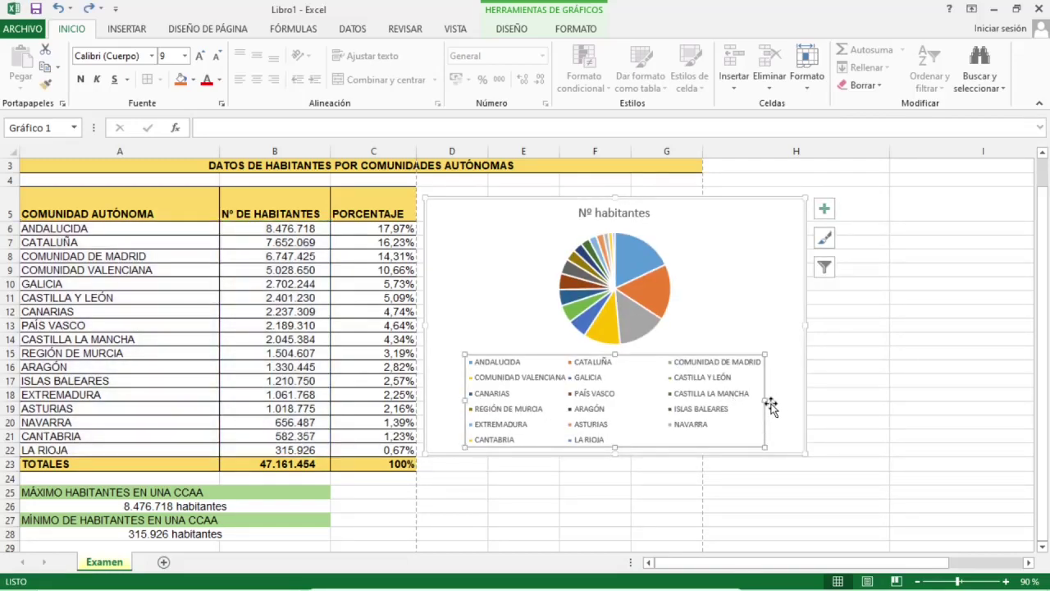
pyautogui.moveTo(765, 401); pyautogui.dragTo(652, 390)
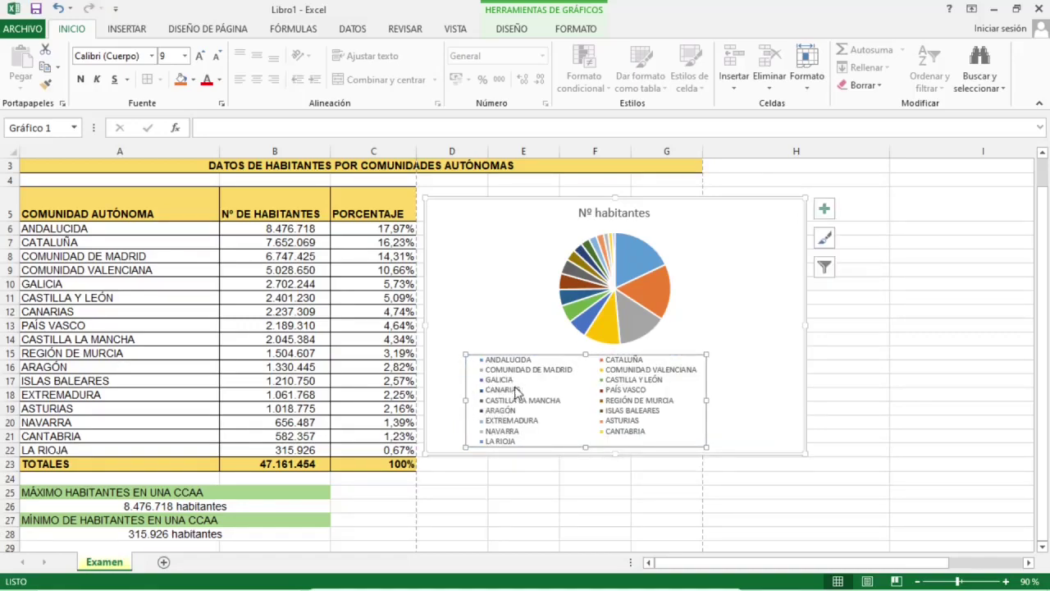
pyautogui.moveTo(596, 374); pyautogui.dragTo(618, 391)
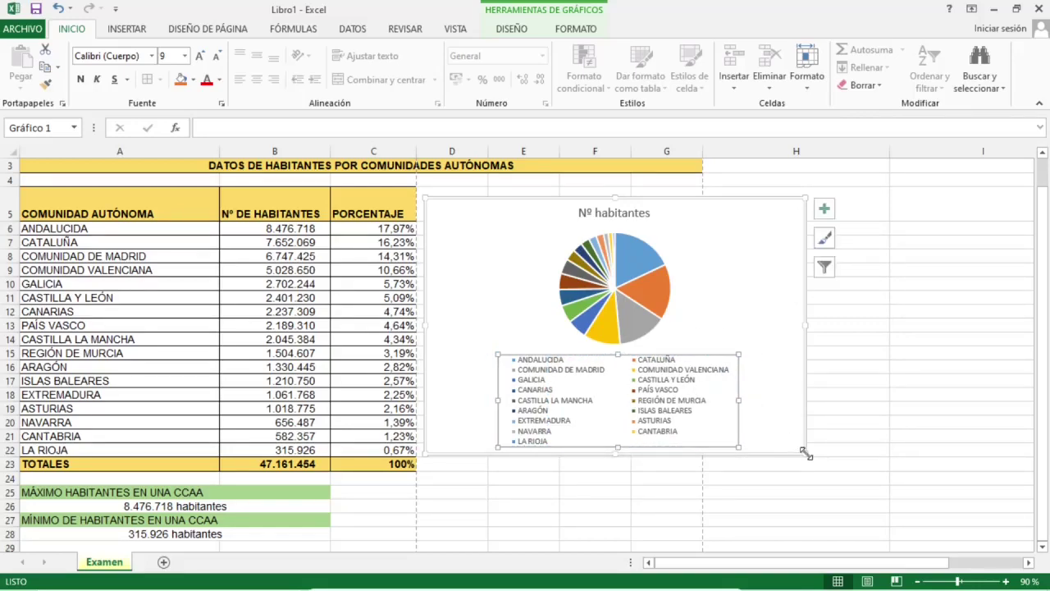
# Reduce the chart's height to end around row 19 and extend the legend upward so it lists every community including La Rioja
pyautogui.moveTo(806, 454); pyautogui.dragTo(791, 399)
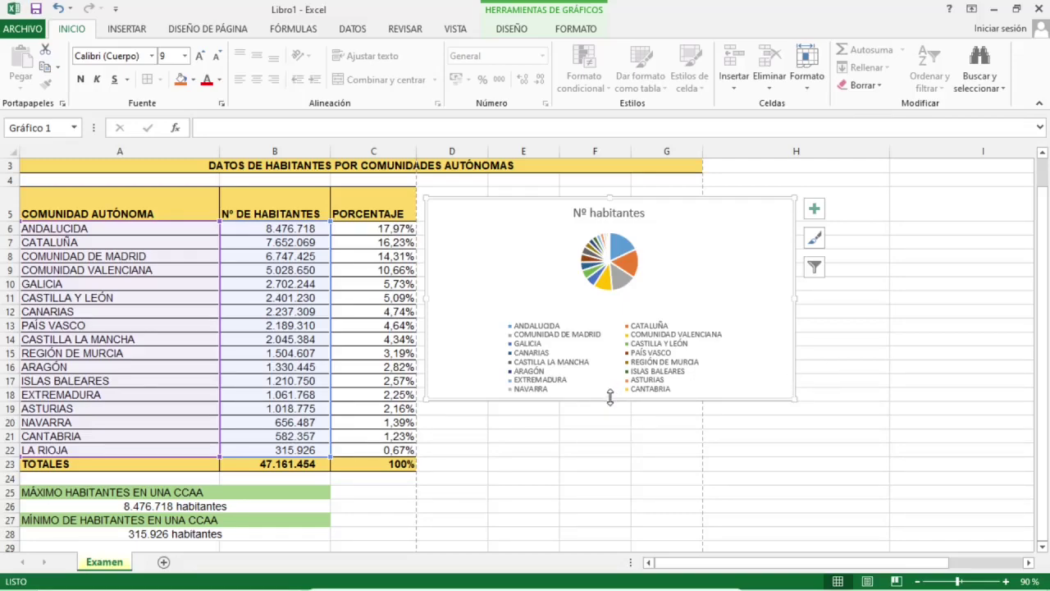
pyautogui.click(622, 342)
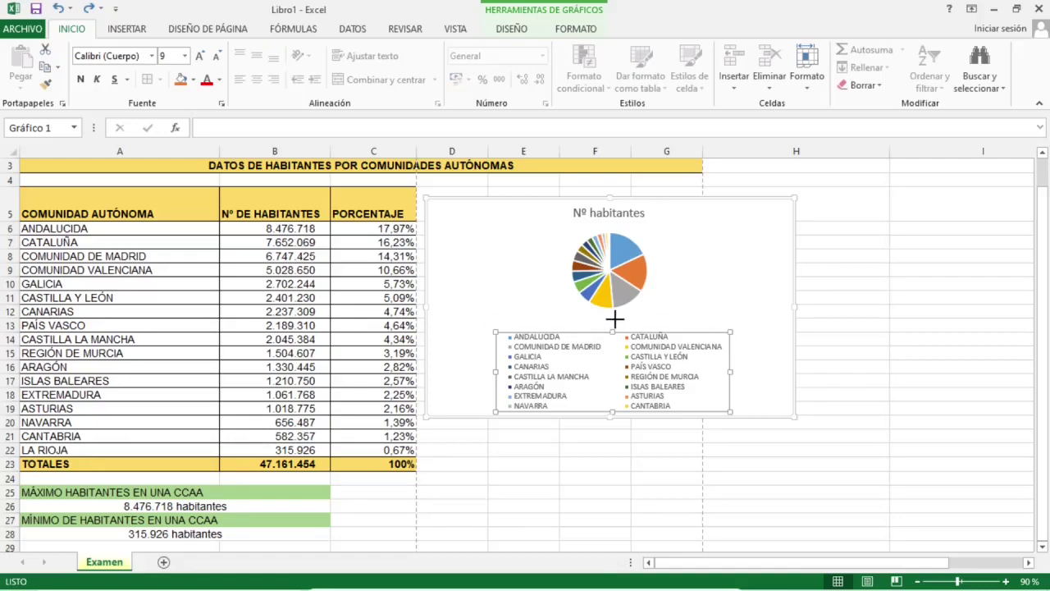
pyautogui.moveTo(614, 330); pyautogui.dragTo(617, 313)
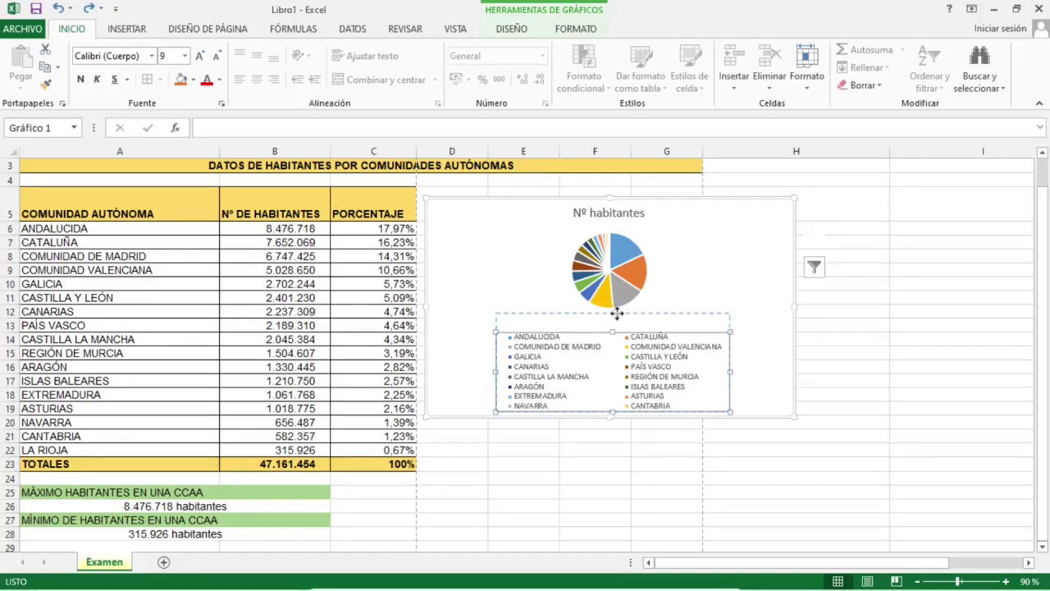
pyautogui.click(696, 274)
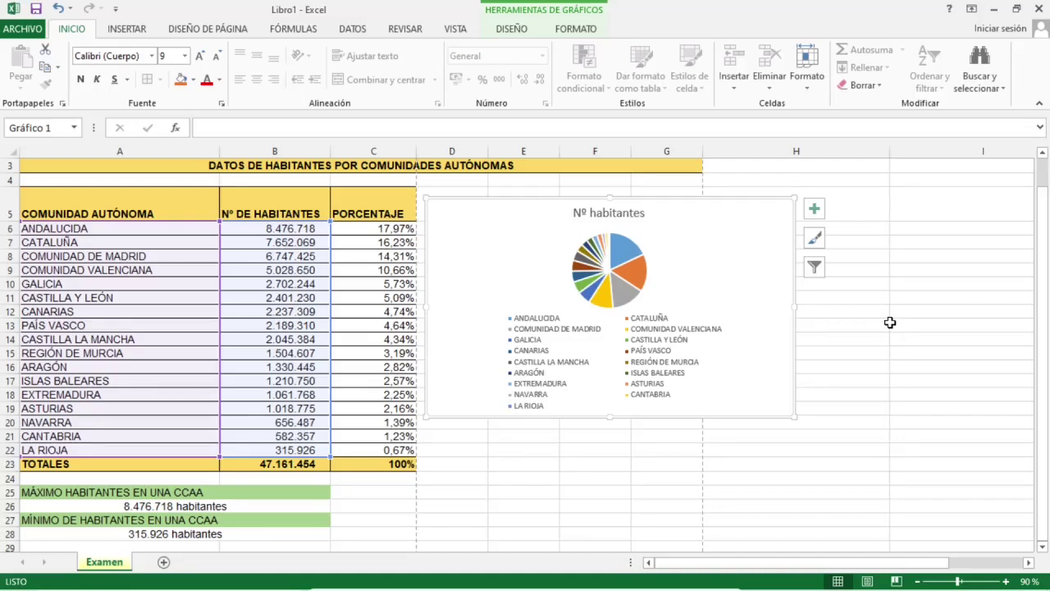
# Remove the vertical page breaks in Page Break Preview so columns A to H fit on one page, and return to Normal view
pyautogui.click(455, 29)
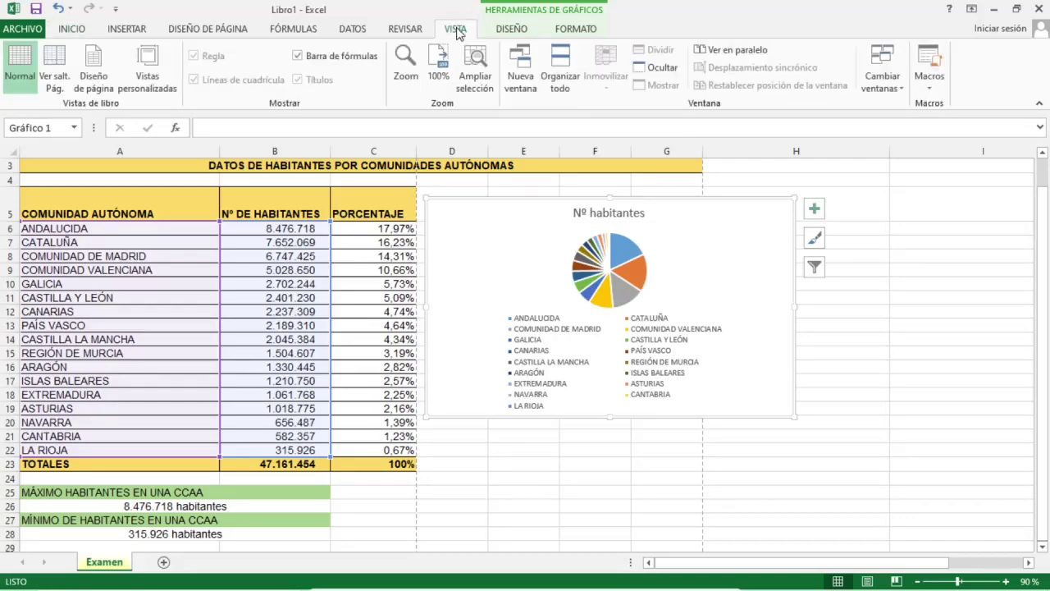
pyautogui.click(364, 292)
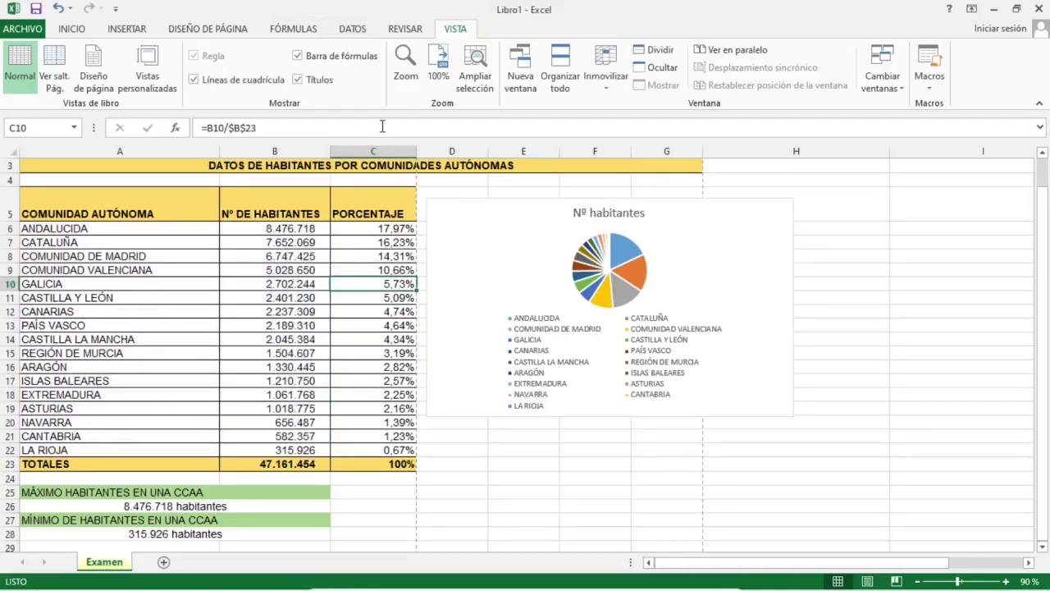
pyautogui.click(60, 68)
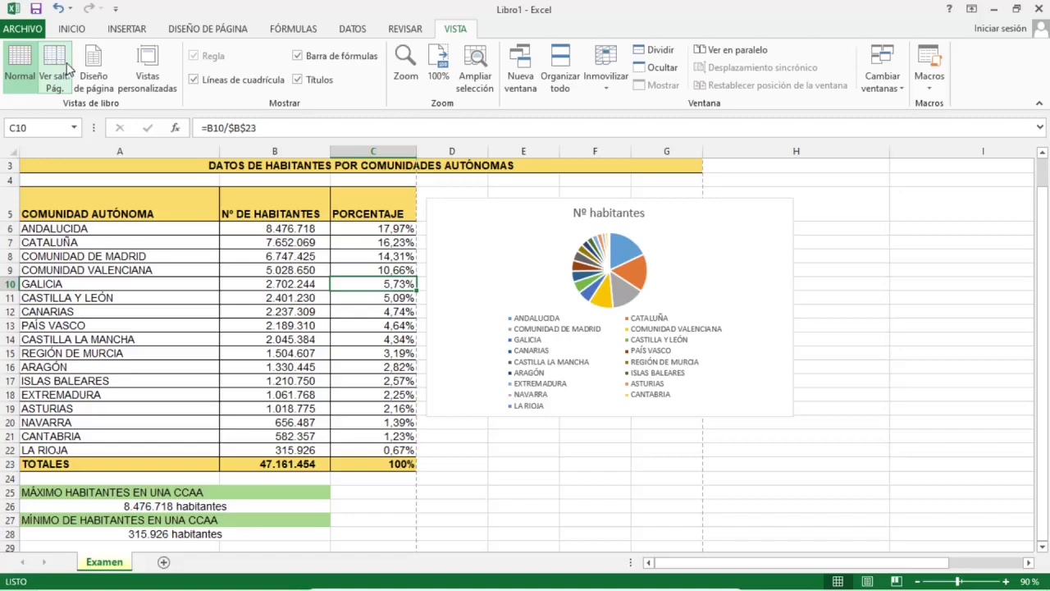
pyautogui.click(61, 69)
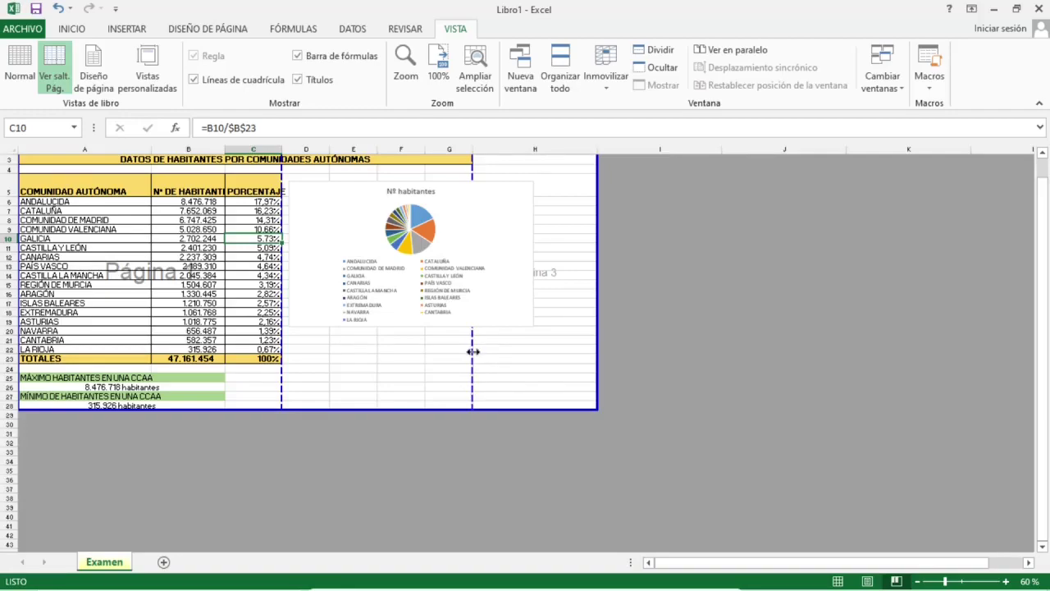
pyautogui.moveTo(474, 352); pyautogui.dragTo(614, 344)
pyautogui.scroll(-3, 297, 342)
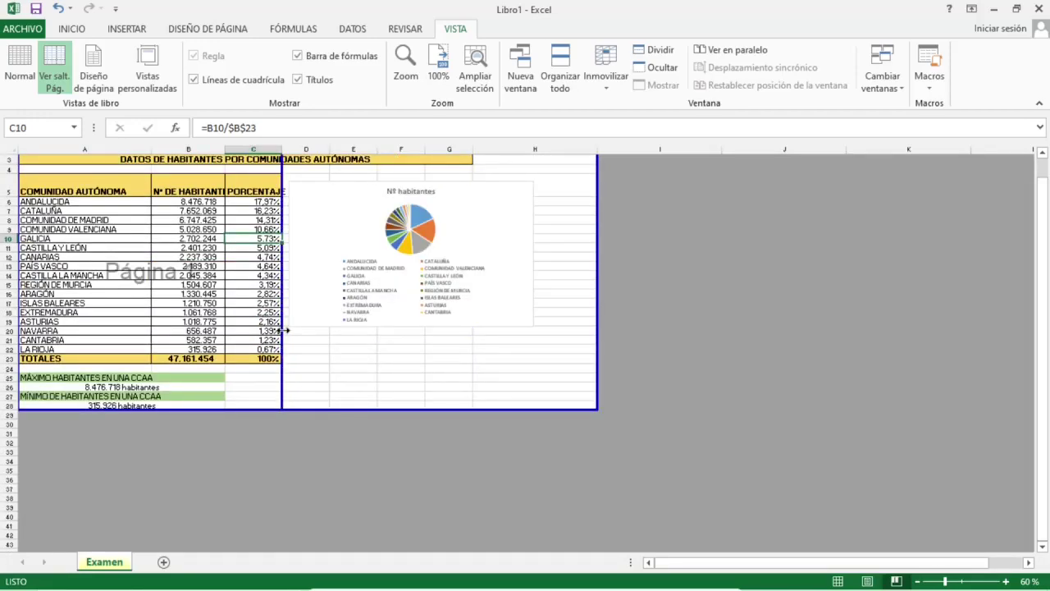
pyautogui.moveTo(284, 330); pyautogui.dragTo(606, 331)
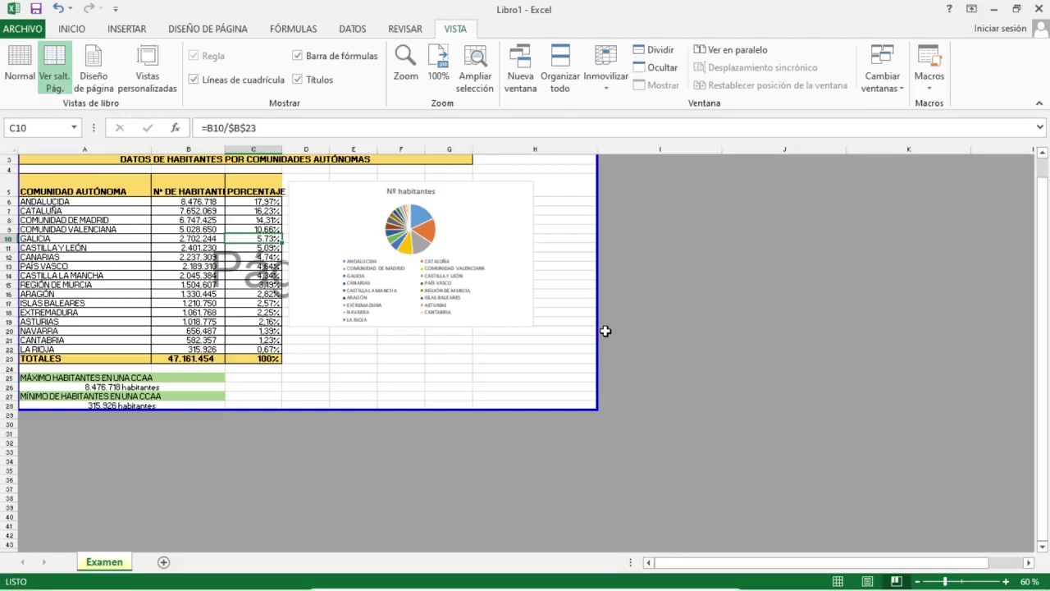
pyautogui.click(18, 57)
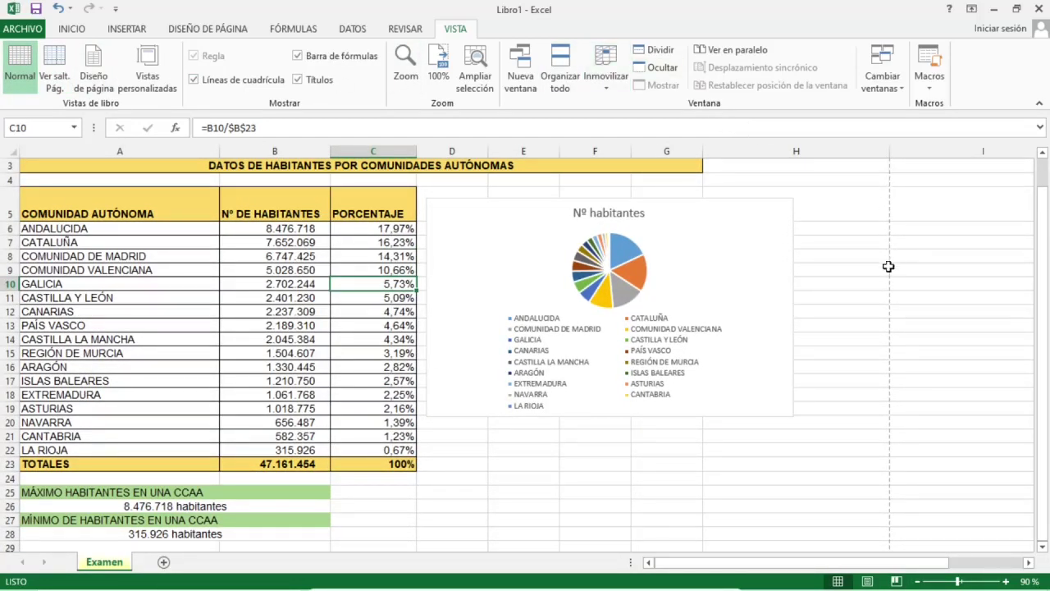
pyautogui.scroll(-1, 844, 504)
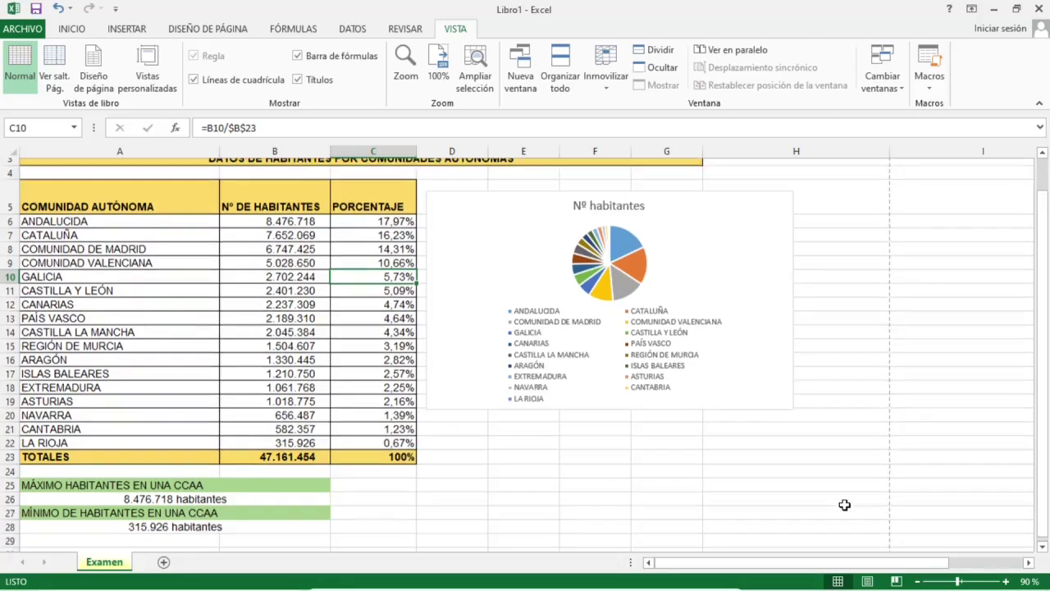
pyautogui.scroll(-1, 844, 505)
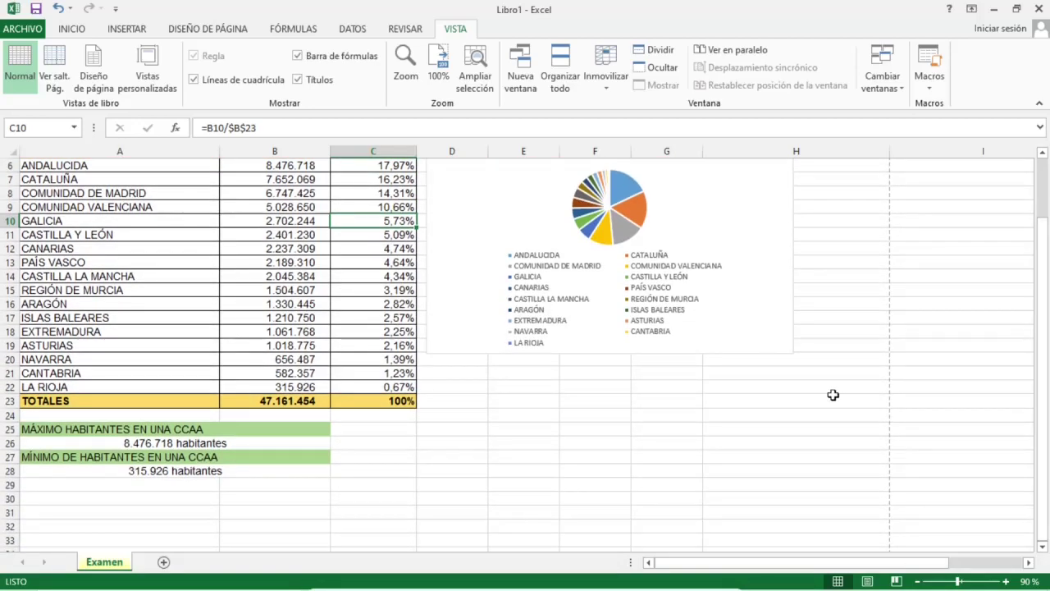
pyautogui.scroll(-2, 833, 395)
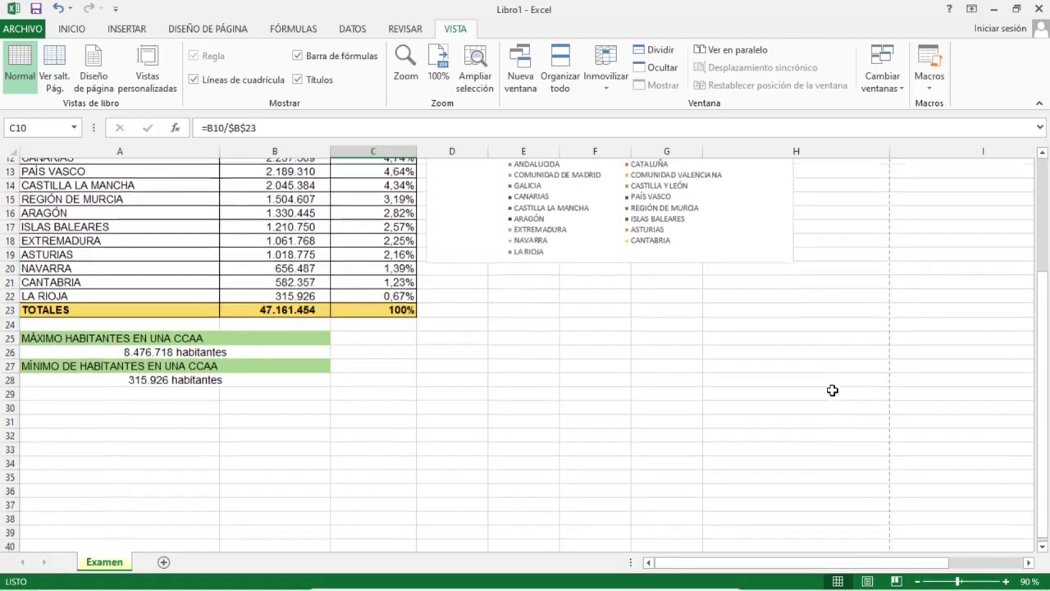
pyautogui.scroll(-1, 833, 390)
pyautogui.scroll(5, 832, 387)
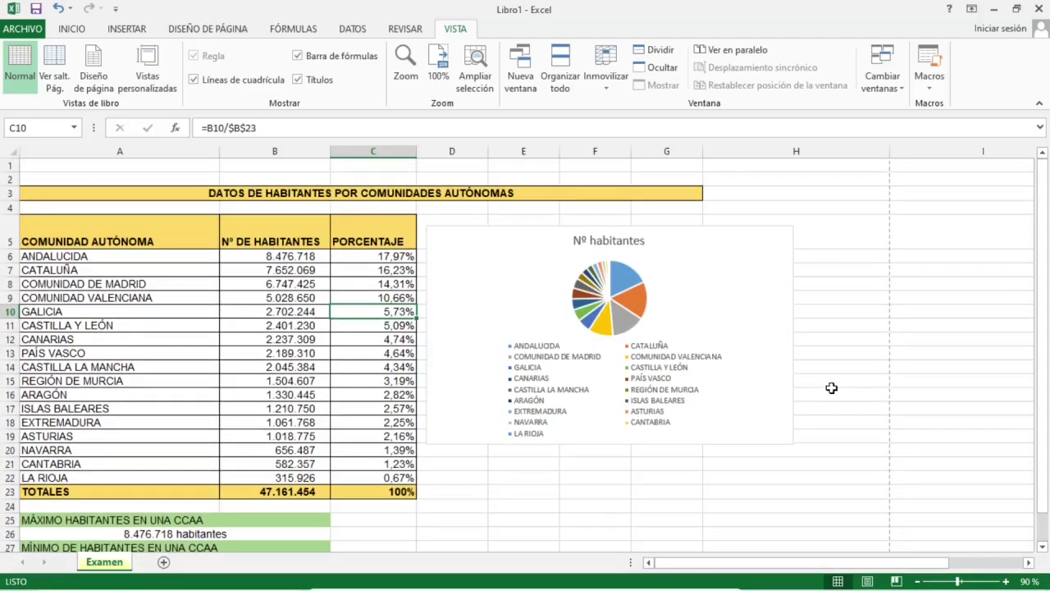